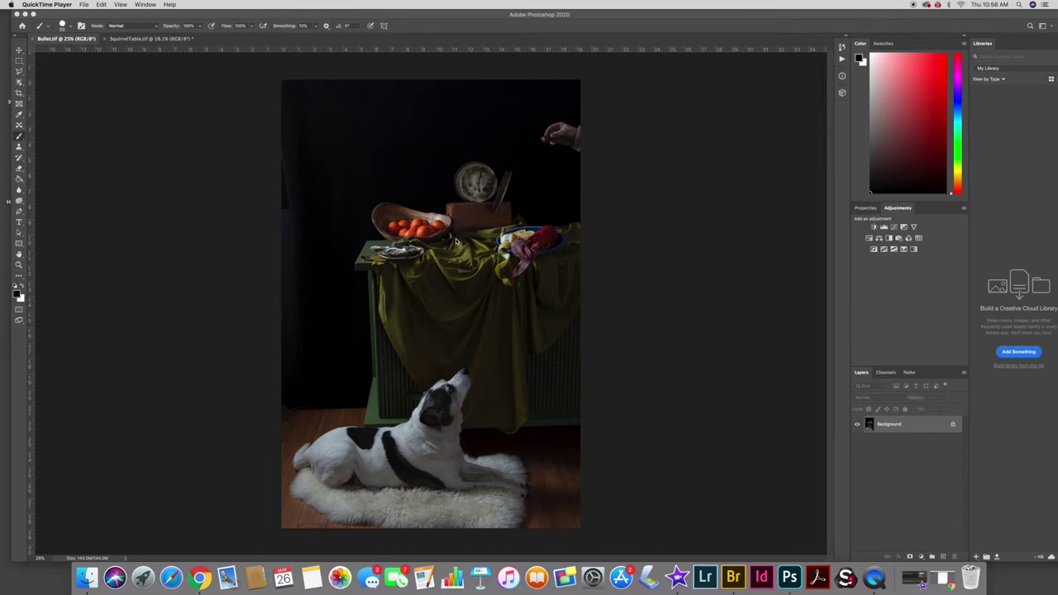
- Compare the Bullet.tif and SquirrelTable.tif photos by viewing the two open documents alternately
{"action": "left_click", "coordinate": [158, 38]}
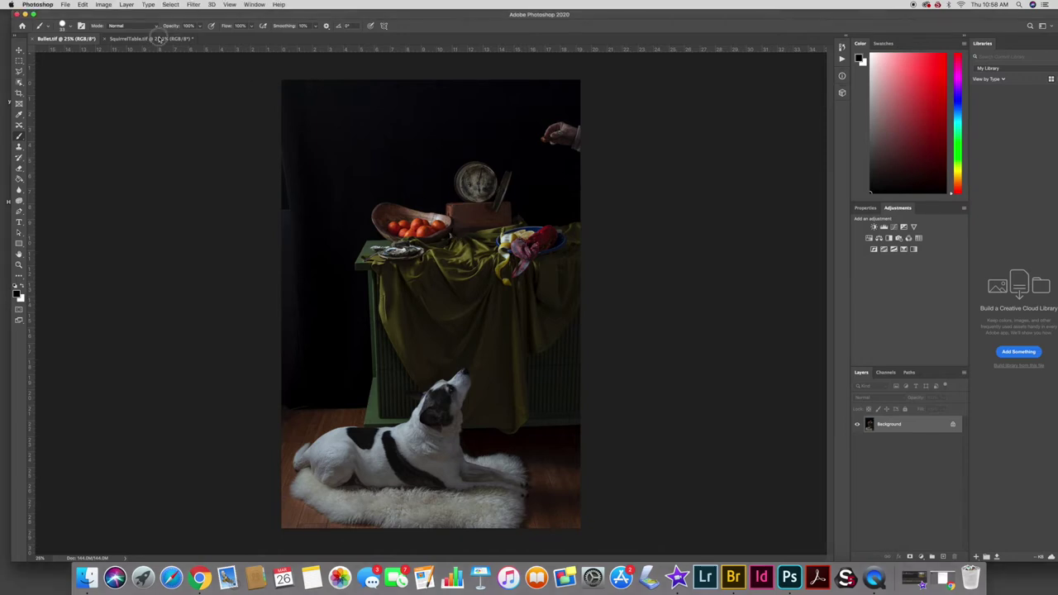
{"action": "left_click", "coordinate": [160, 40]}
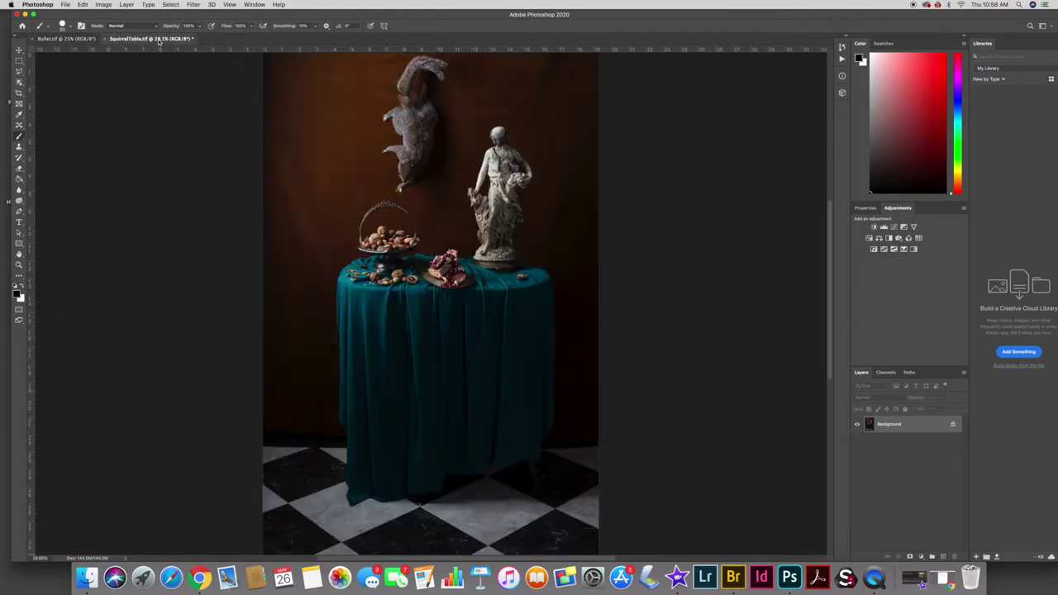
{"action": "left_click", "coordinate": [69, 40]}
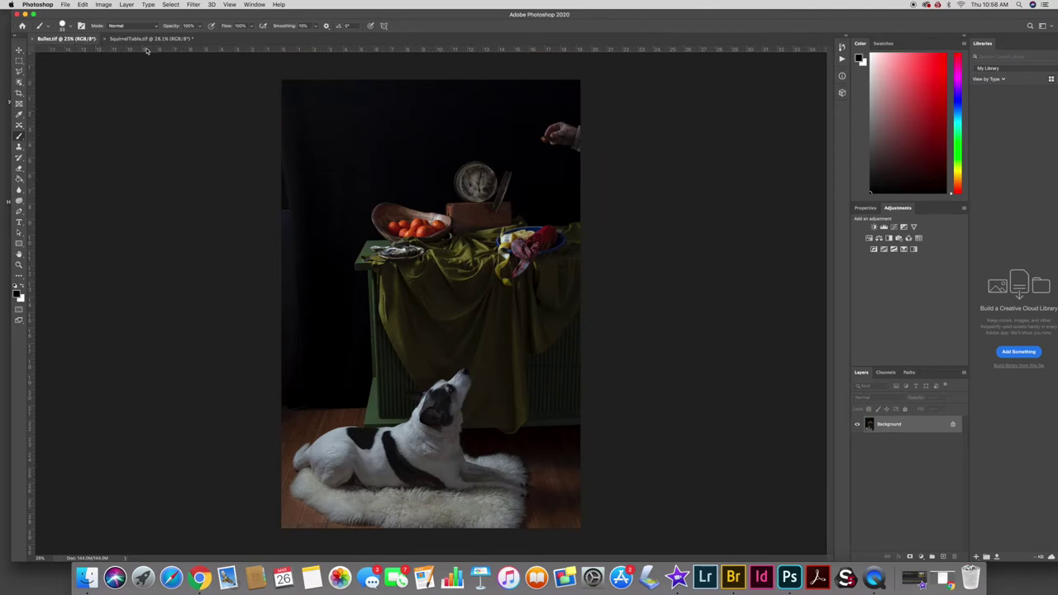
{"action": "left_click", "coordinate": [109, 40]}
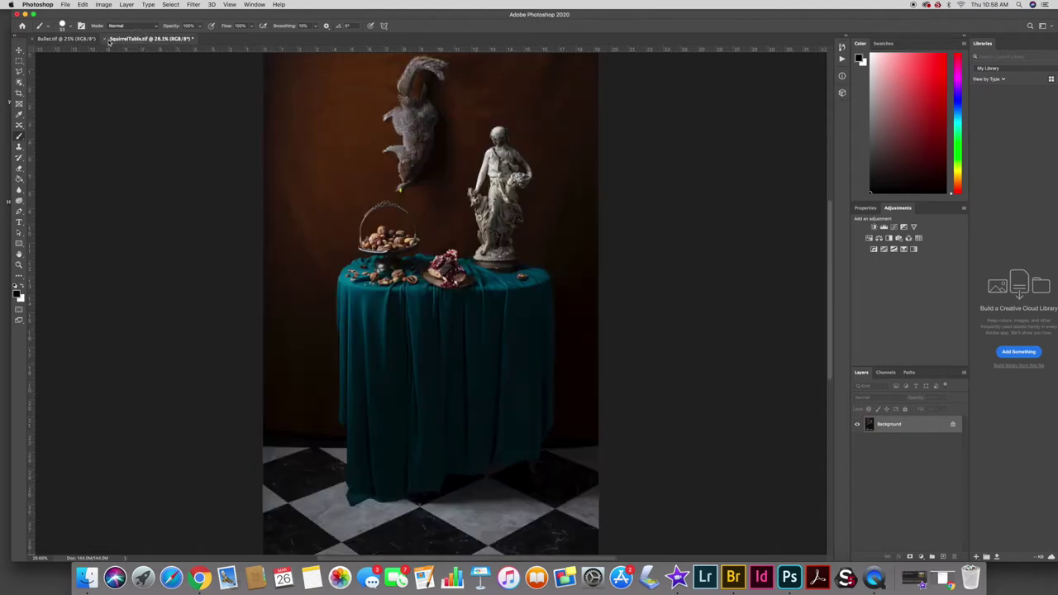
{"action": "left_click", "coordinate": [66, 40]}
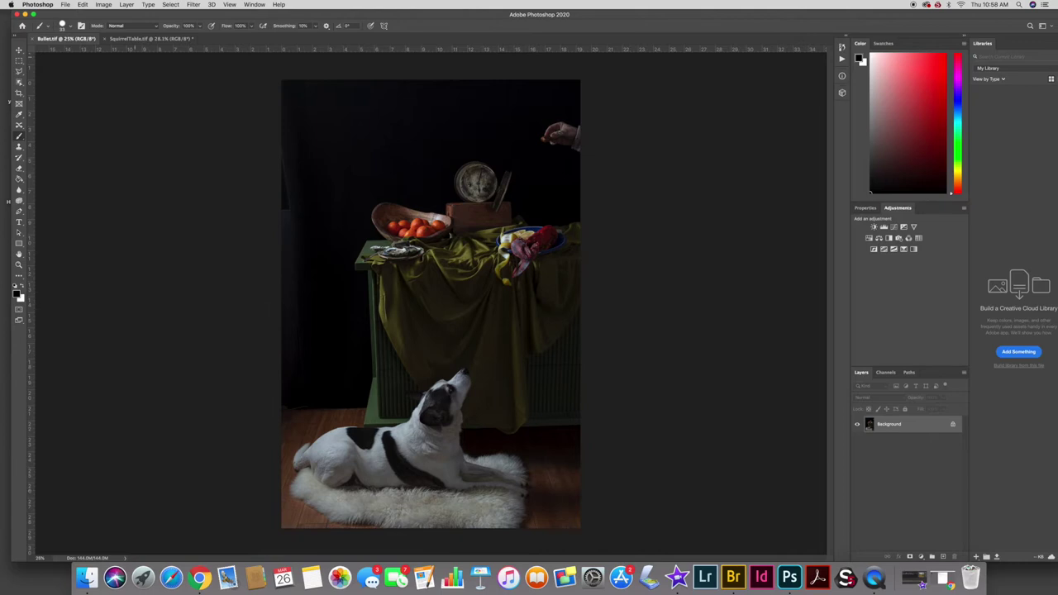
{"action": "left_click", "coordinate": [149, 38]}
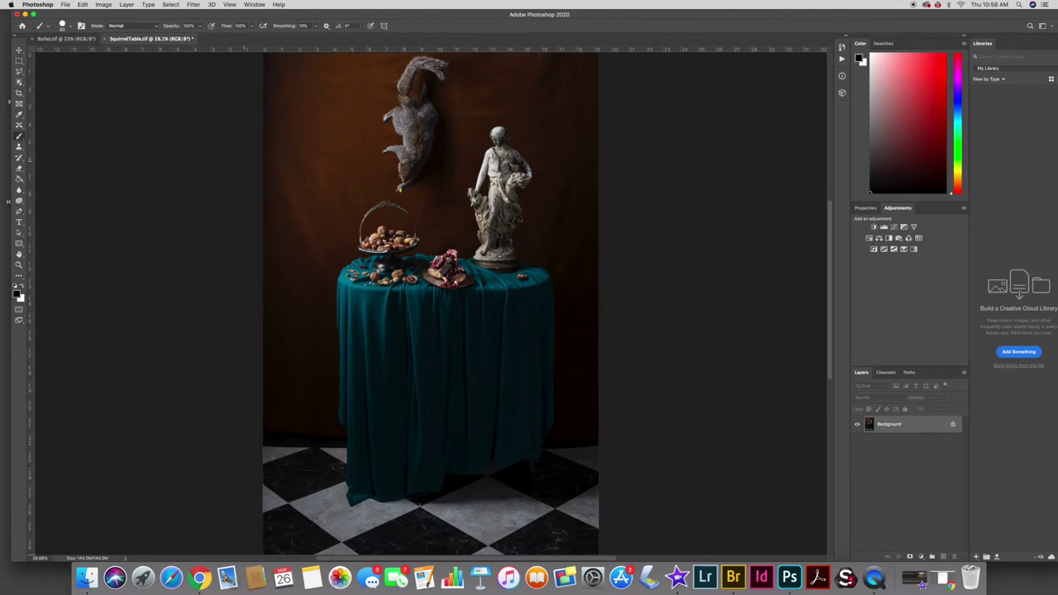
{"action": "left_click", "coordinate": [66, 38]}
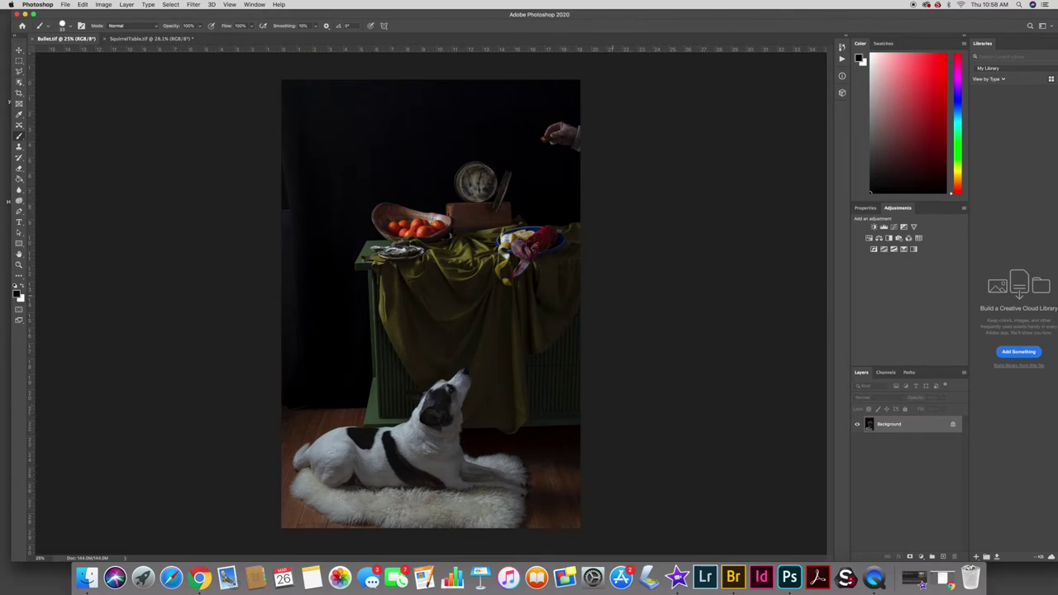
{"action": "left_click", "coordinate": [186, 39]}
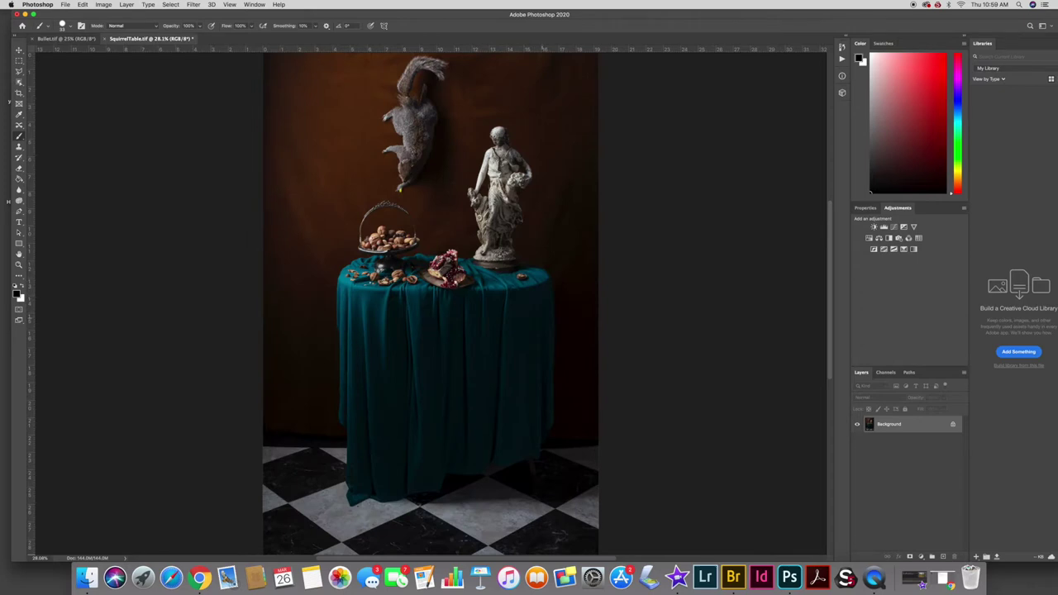
{"action": "left_click", "coordinate": [49, 39]}
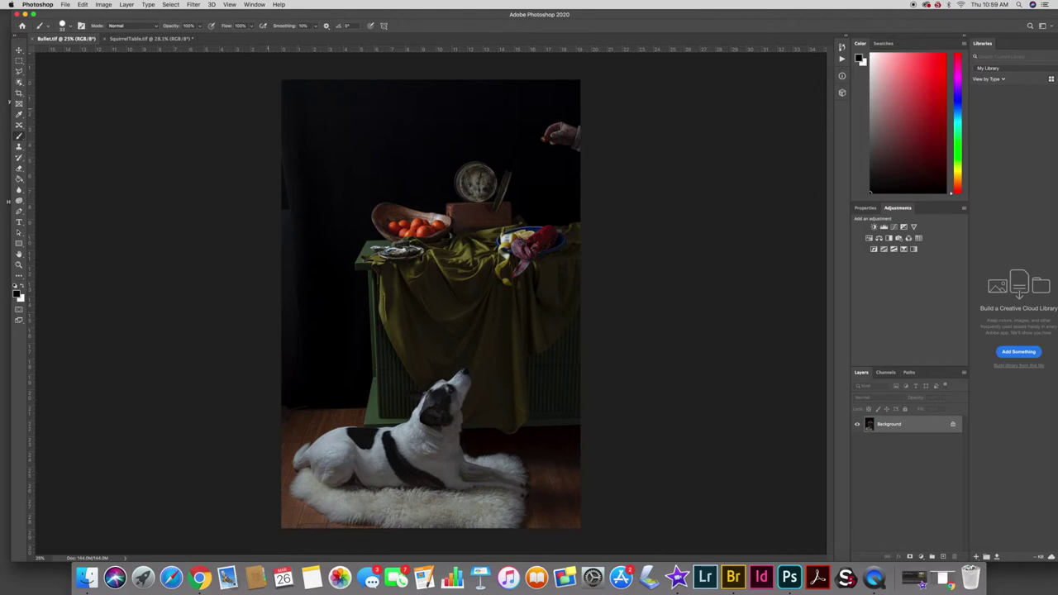
- Select the full-width lower part of Bullet.tif around the dog and rug with the Rectangular Marquee tool and copy it
{"action": "left_click", "coordinate": [19, 60]}
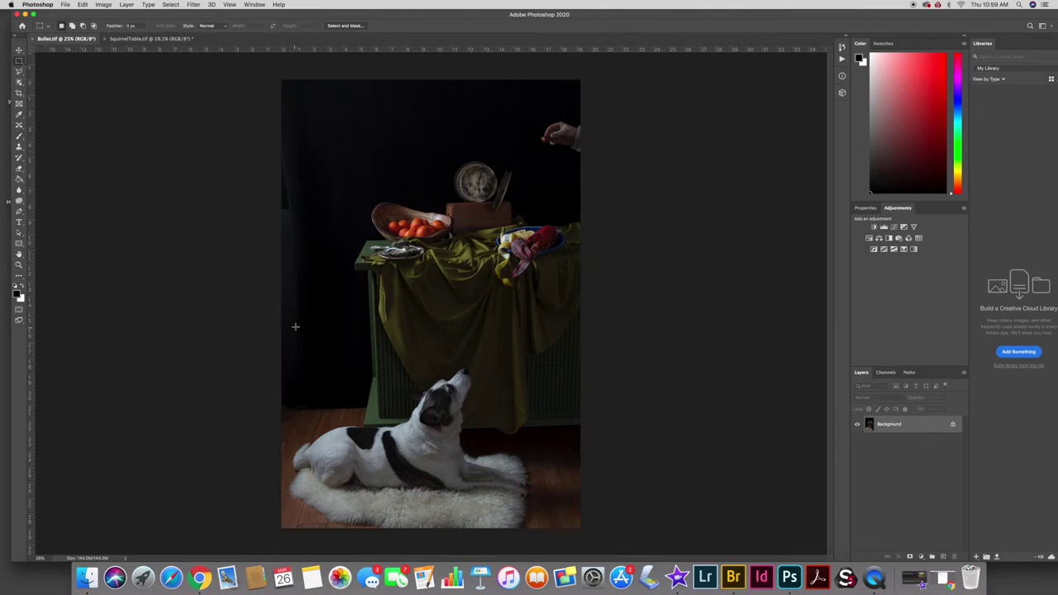
{"action": "left_click_drag", "start_coordinate": [279, 312], "coordinate": [284, 323]}
{"action": "left_click", "coordinate": [19, 60]}
{"action": "left_click", "coordinate": [41, 60]}
{"action": "left_click_drag", "start_coordinate": [279, 318], "coordinate": [582, 527]}
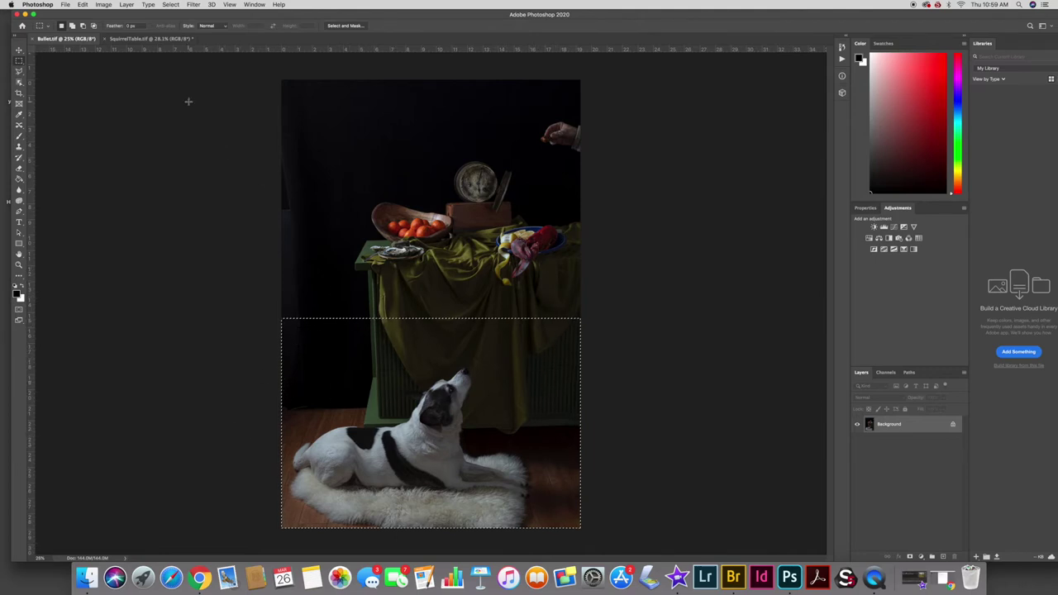
{"action": "left_click", "coordinate": [83, 4]}
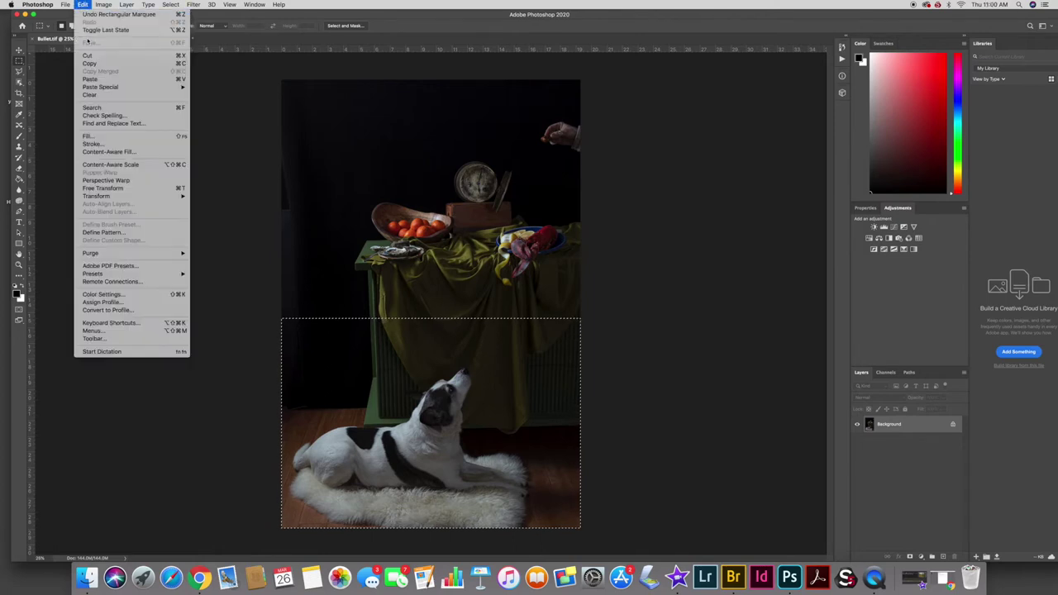
{"action": "left_click", "coordinate": [90, 63]}
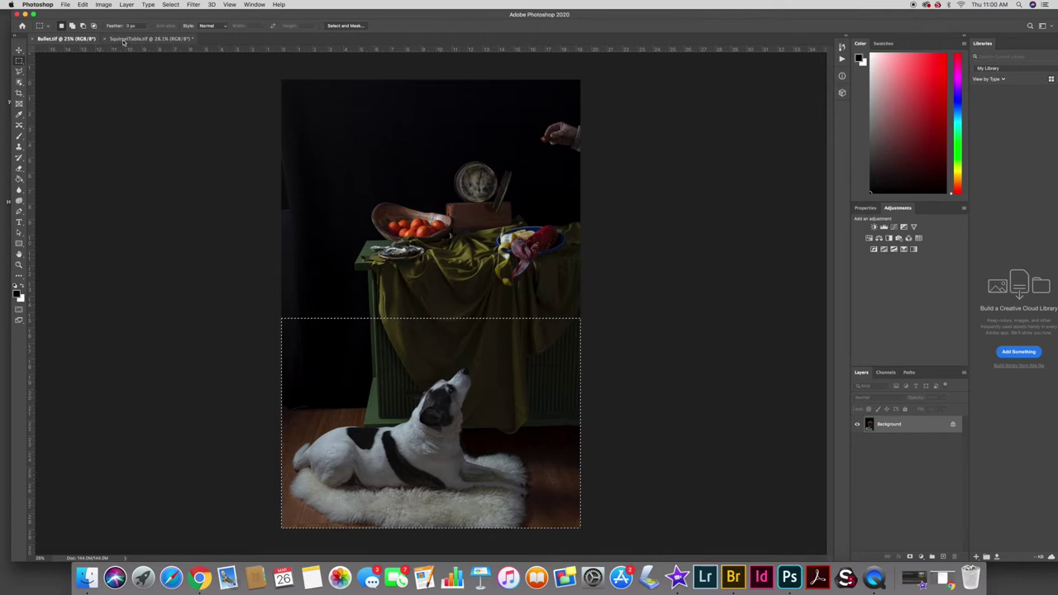
- Paste the copied dog section into SquirrelTable.tif and move it down over the lower part of the picture
{"action": "left_click", "coordinate": [124, 38]}
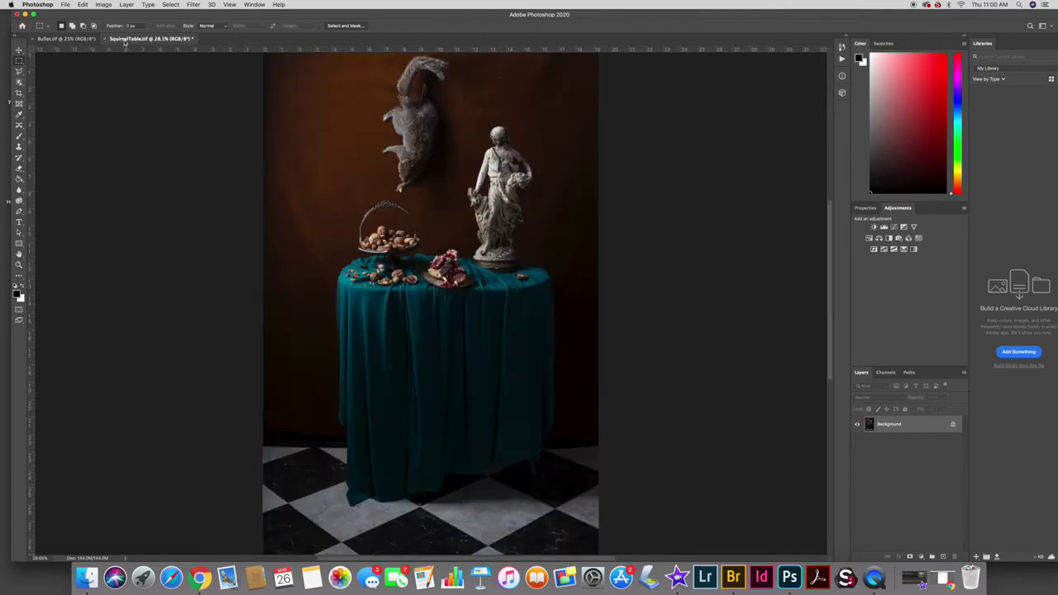
{"action": "left_click", "coordinate": [84, 5]}
{"action": "left_click", "coordinate": [104, 78]}
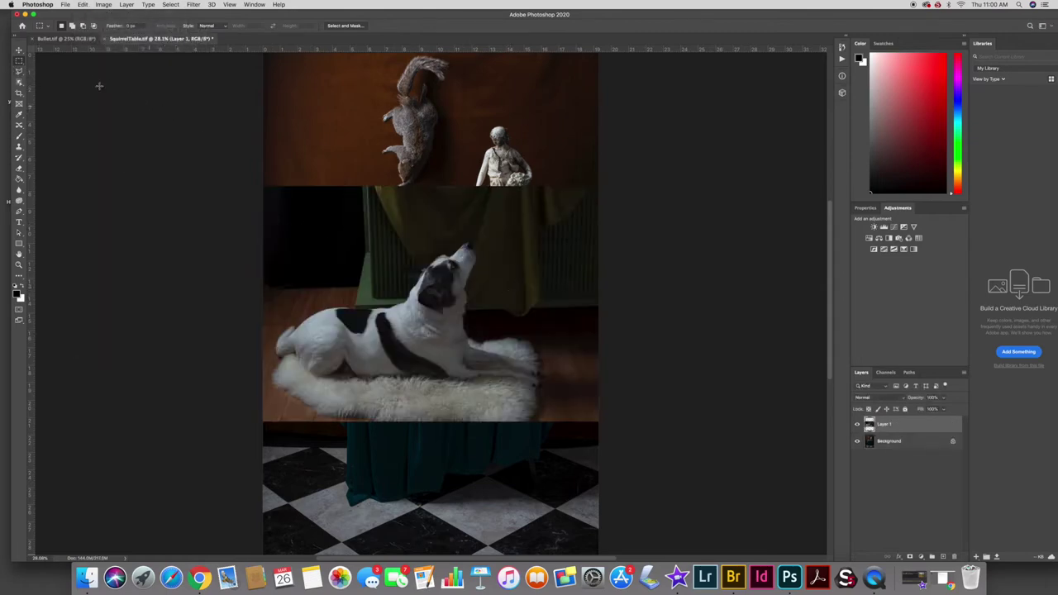
{"action": "left_click", "coordinate": [20, 52]}
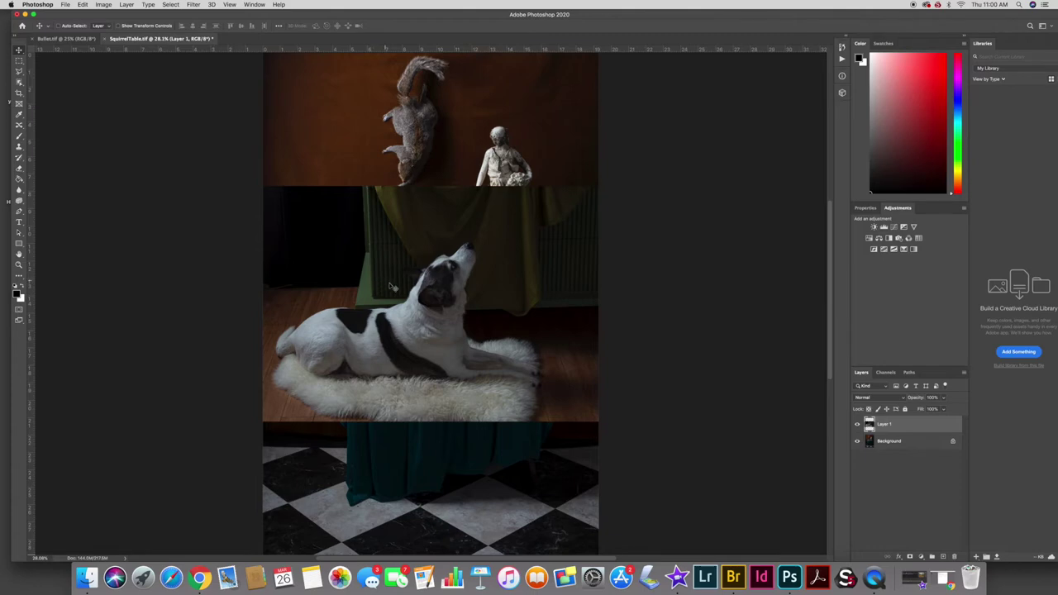
{"action": "left_click_drag", "start_coordinate": [395, 277], "coordinate": [394, 407]}
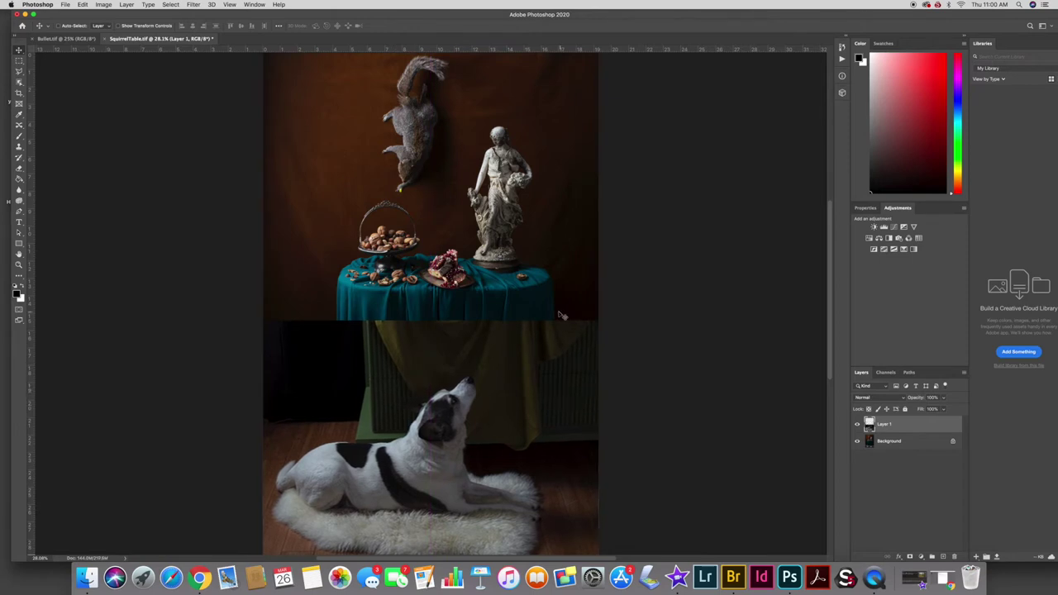
- In Bullet.tif, replace the old selection with a rectangular one around the blue plate of food and copy it
{"action": "left_click", "coordinate": [83, 39]}
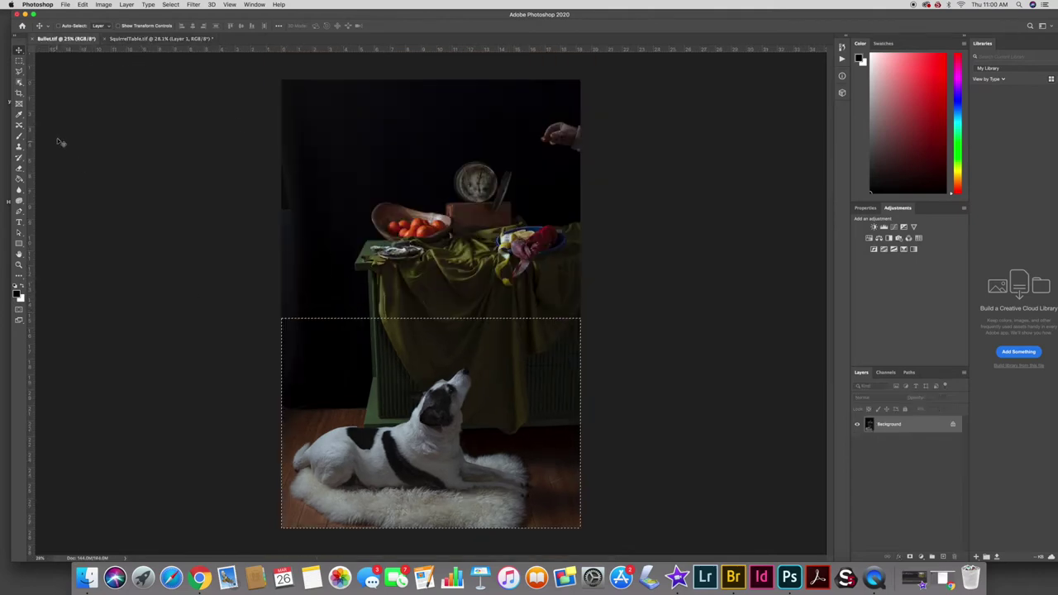
{"action": "left_click", "coordinate": [20, 61]}
{"action": "left_click", "coordinate": [430, 177]}
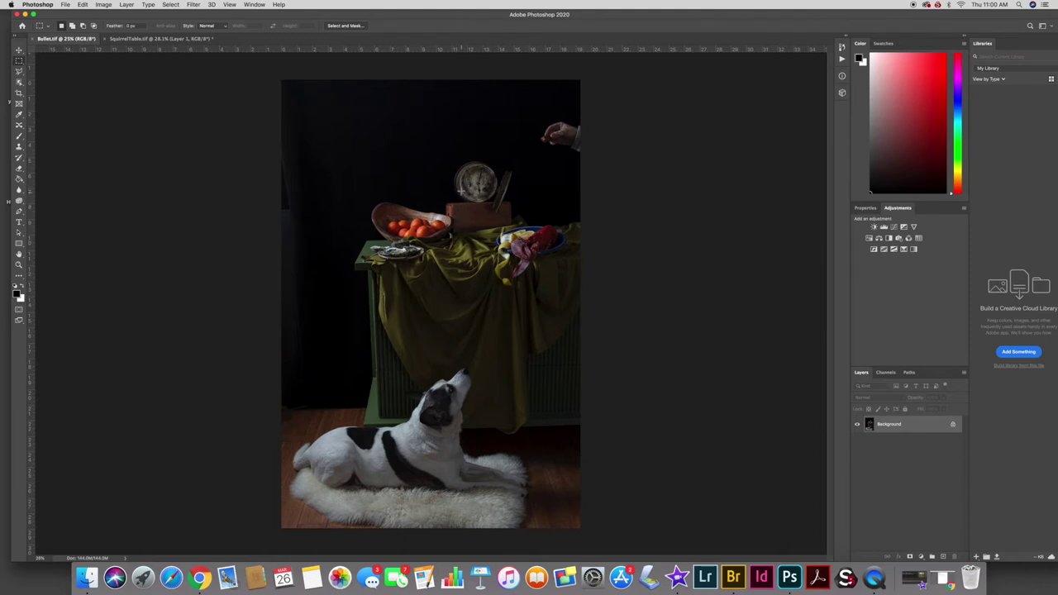
{"action": "left_click_drag", "start_coordinate": [457, 188], "coordinate": [574, 291]}
{"action": "key", "text": "super+d"}
{"action": "left_click_drag", "start_coordinate": [478, 203], "coordinate": [574, 292]}
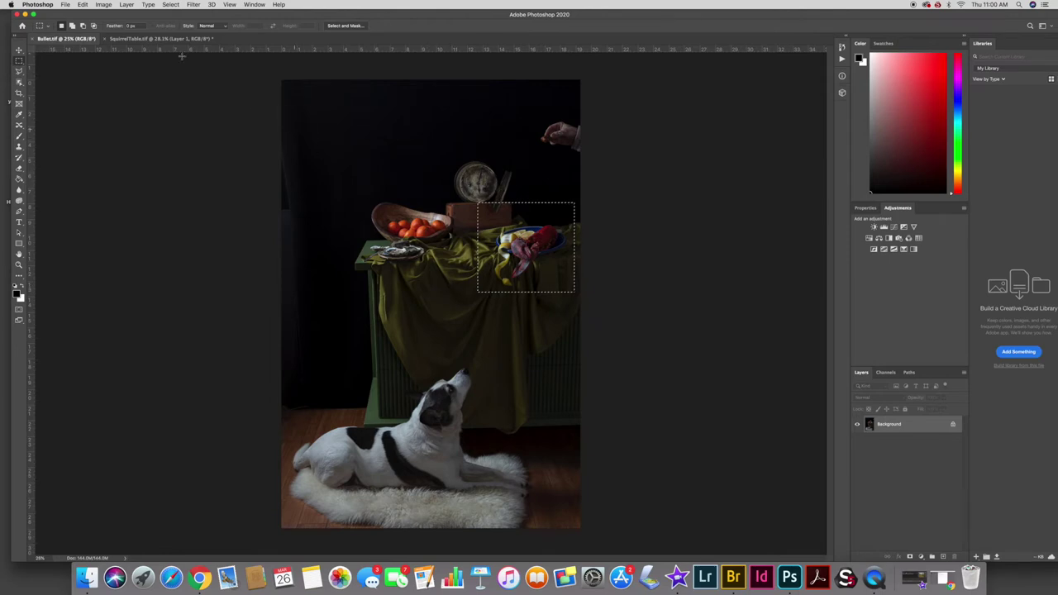
{"action": "left_click", "coordinate": [81, 4]}
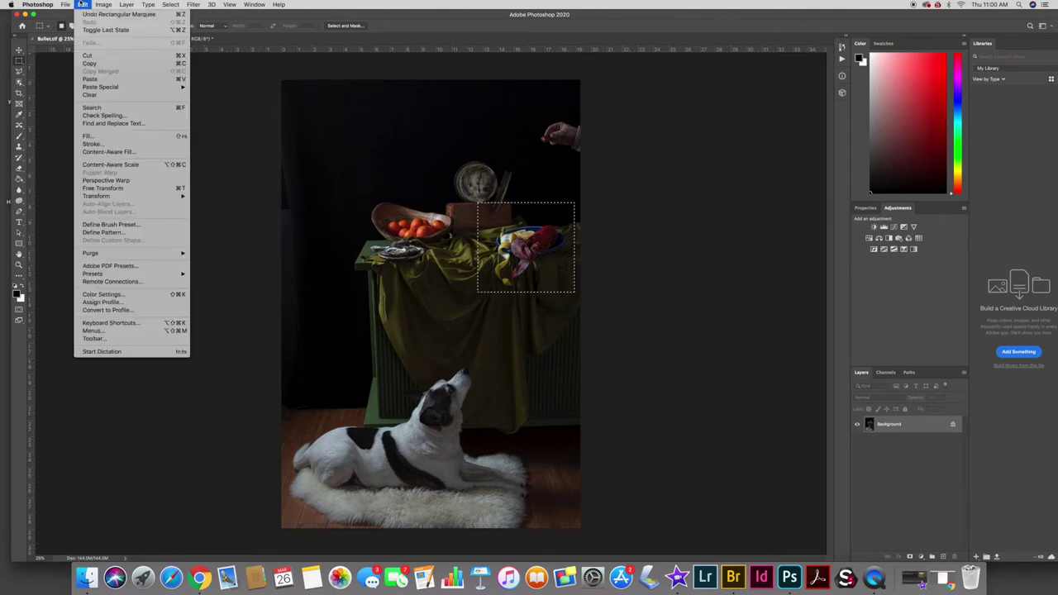
{"action": "left_click", "coordinate": [92, 65]}
- Paste the copied food plate into SquirrelTable.tif and move it onto the tabletop beside the pomegranate
{"action": "left_click", "coordinate": [124, 39]}
{"action": "key", "text": "cmd+v"}
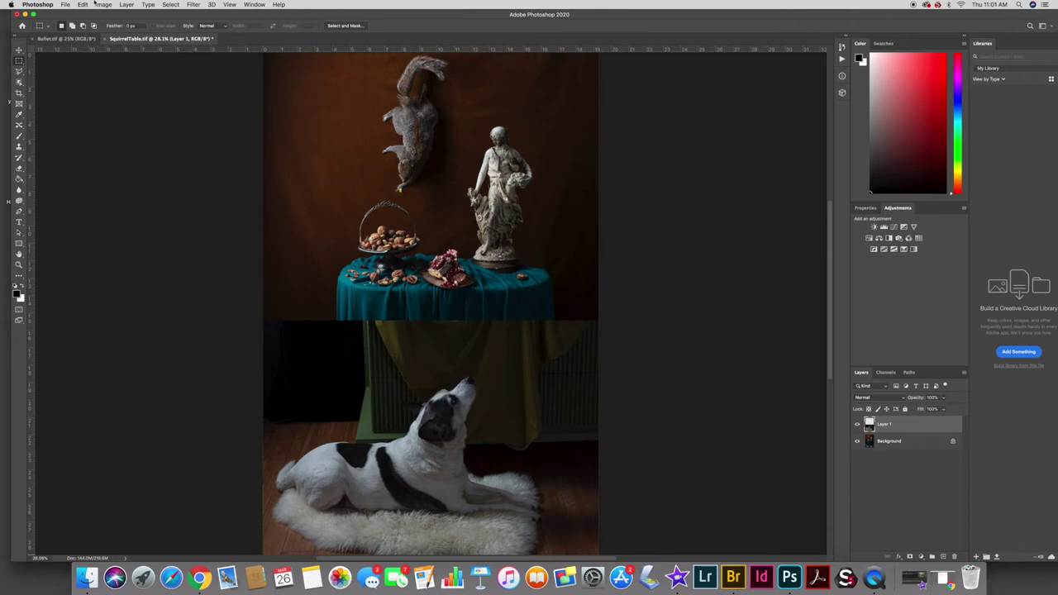
{"action": "left_click", "coordinate": [82, 5]}
{"action": "left_click", "coordinate": [93, 81]}
{"action": "left_click", "coordinate": [18, 51]}
{"action": "left_click_drag", "start_coordinate": [455, 297], "coordinate": [533, 275]}
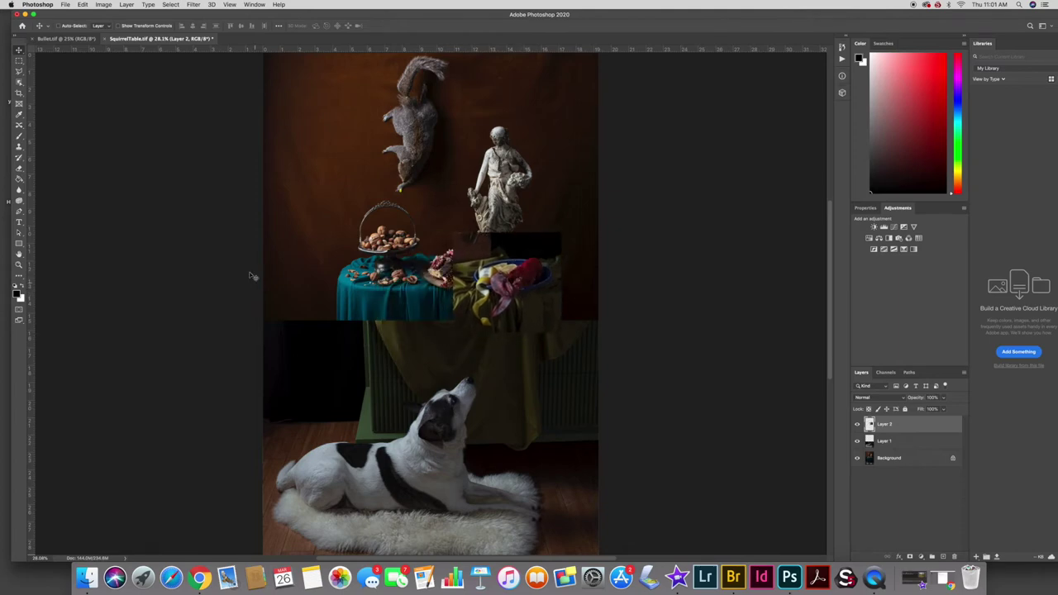
- Clear the selection in Bullet.tif, select and copy the entire image, and try to paste it into SquirrelTable.tif
{"action": "left_click", "coordinate": [43, 40]}
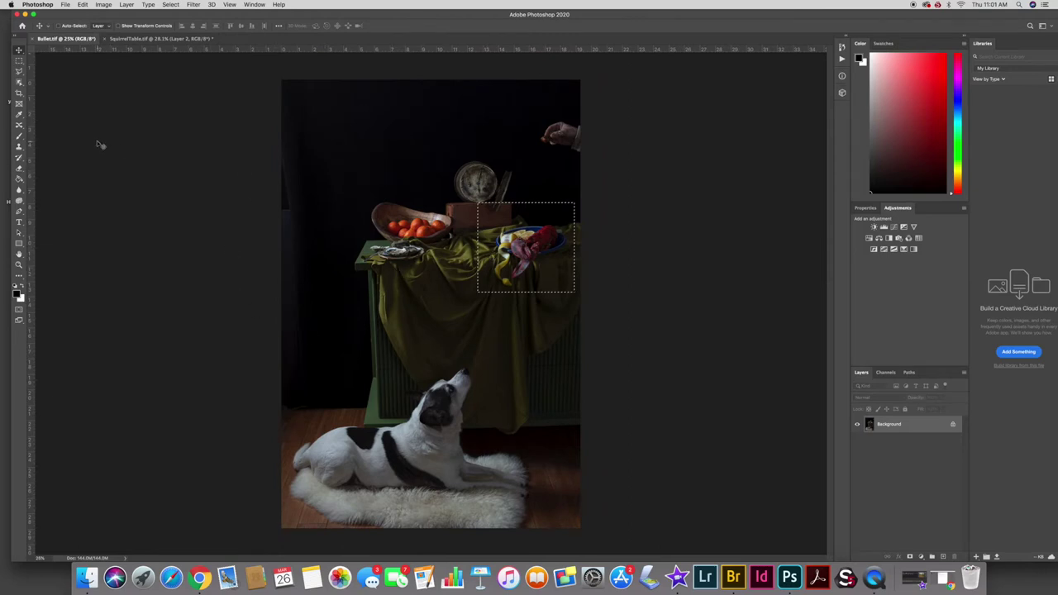
{"action": "left_click", "coordinate": [19, 60]}
{"action": "left_click", "coordinate": [298, 189]}
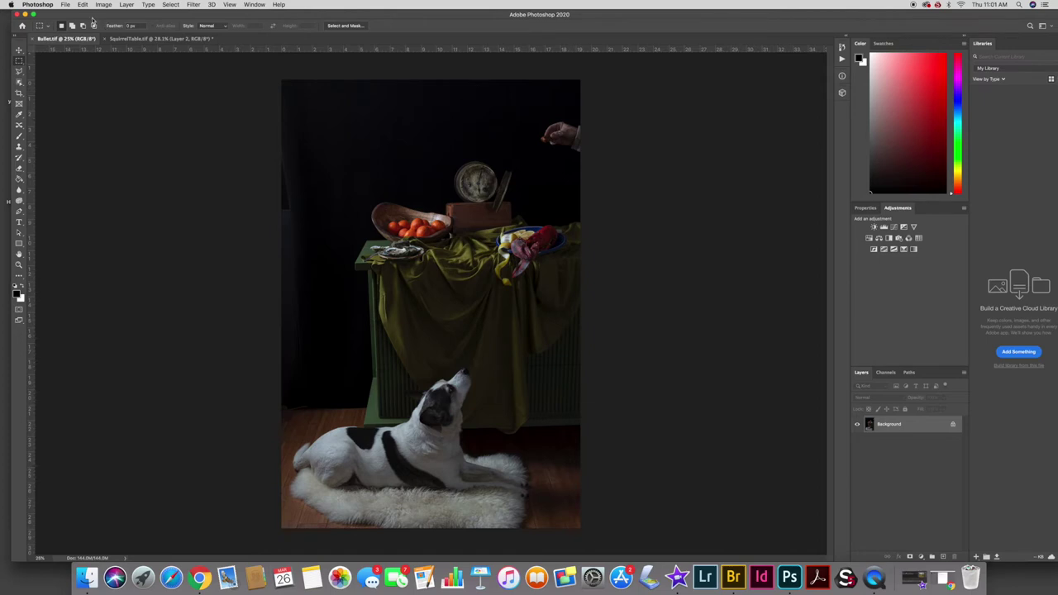
{"action": "left_click", "coordinate": [169, 5]}
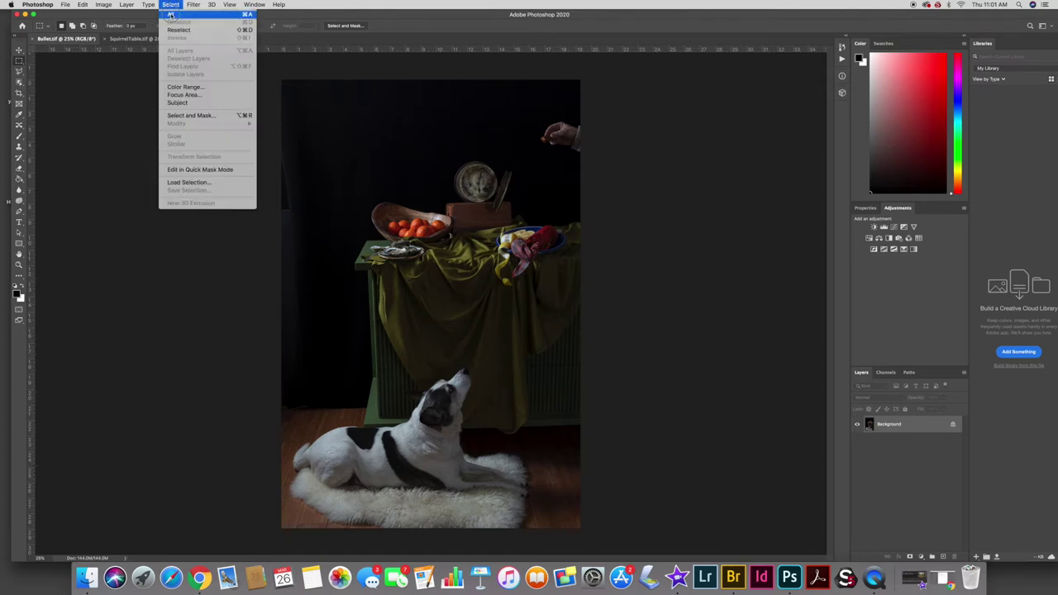
{"action": "left_click", "coordinate": [170, 15]}
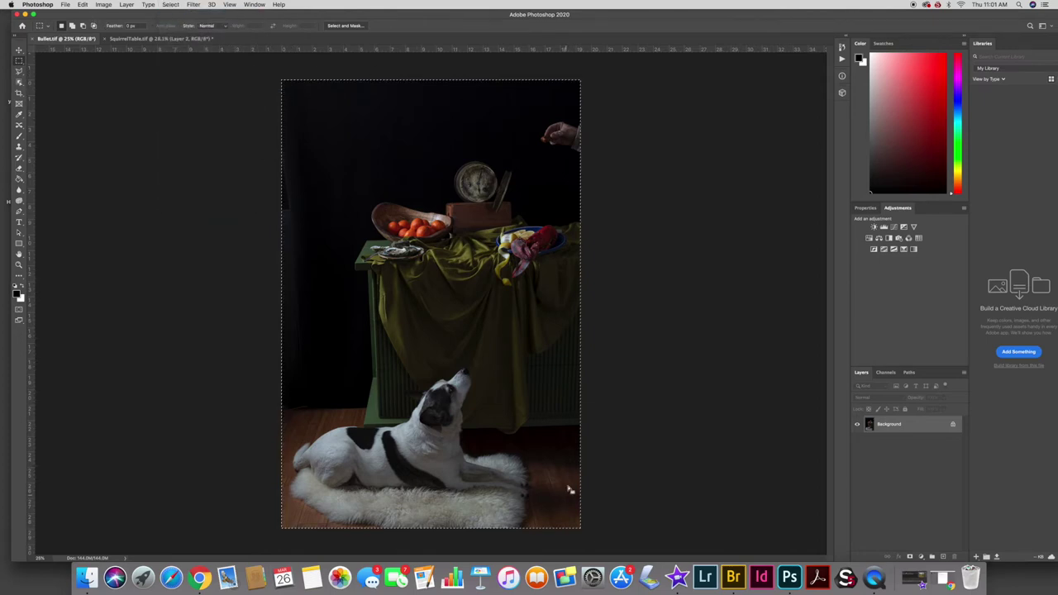
{"action": "left_click", "coordinate": [83, 4]}
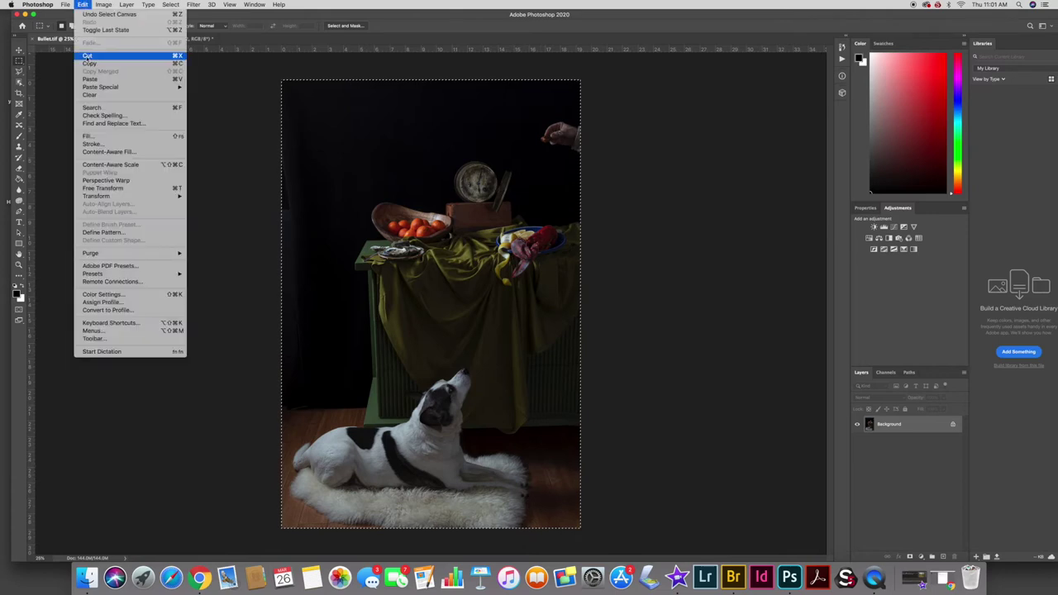
{"action": "left_click", "coordinate": [88, 64]}
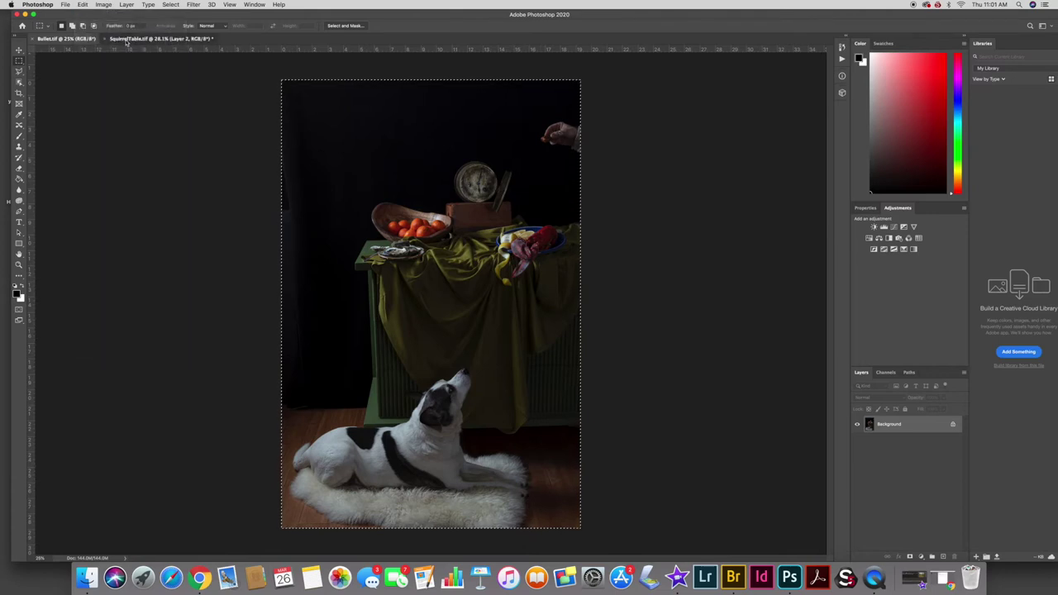
{"action": "left_click", "coordinate": [126, 38]}
{"action": "left_click", "coordinate": [83, 4]}
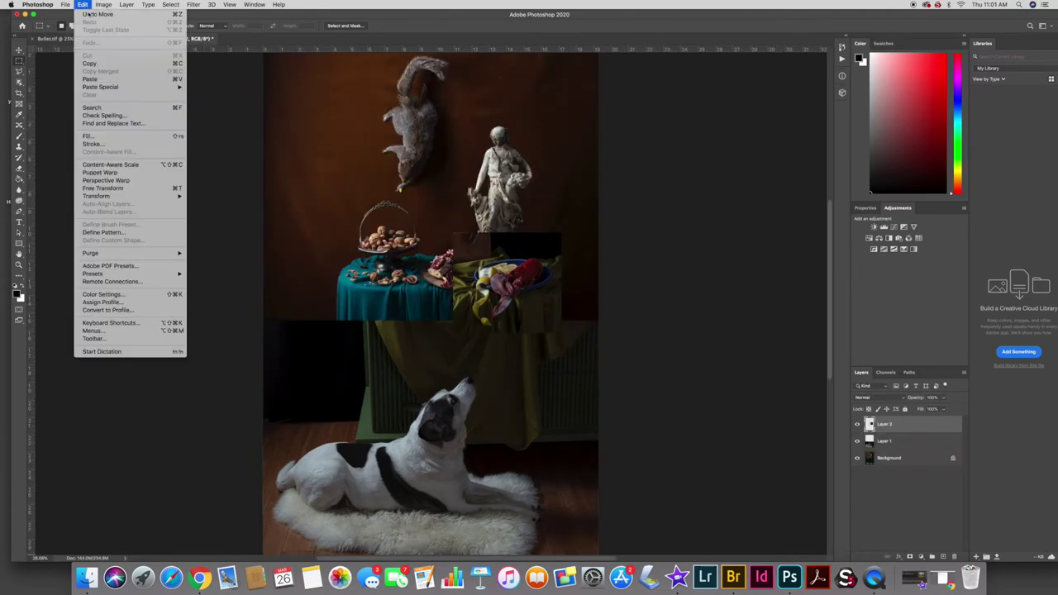
{"action": "left_click", "coordinate": [91, 79]}
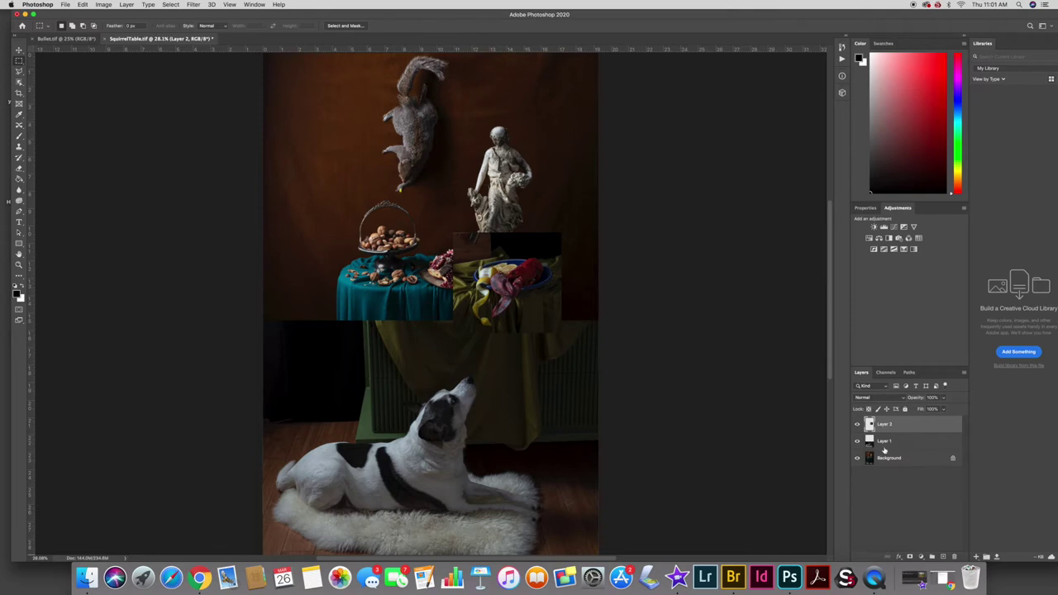
- Hide Layer 2 and Layer 1 to view the original background, and show both layers again
{"action": "left_click", "coordinate": [857, 428]}
{"action": "left_click_drag", "start_coordinate": [857, 428], "coordinate": [857, 443]}
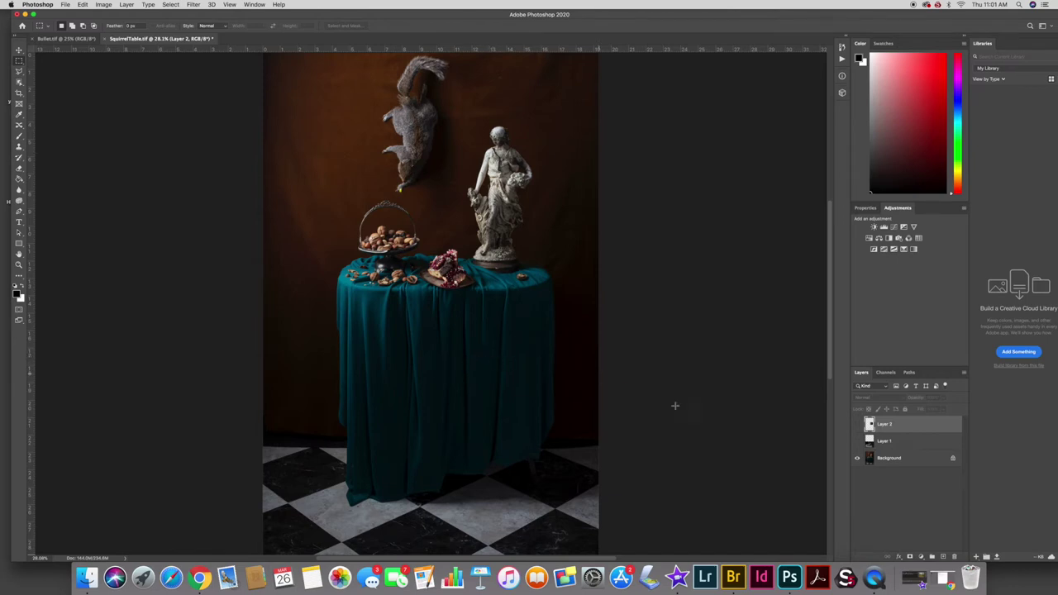
{"action": "left_click", "coordinate": [856, 442]}
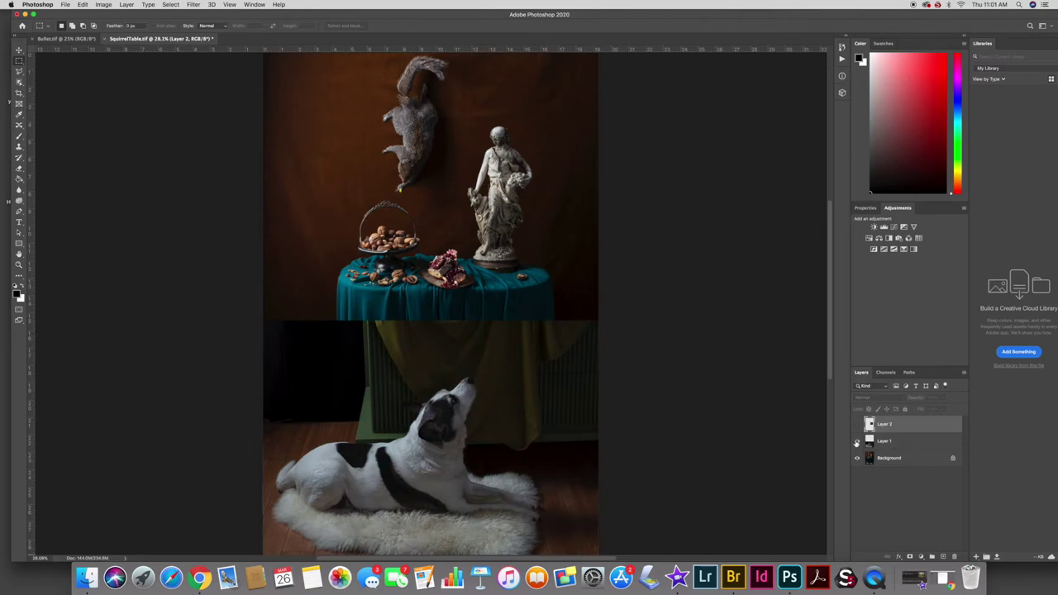
{"action": "left_click", "coordinate": [857, 424]}
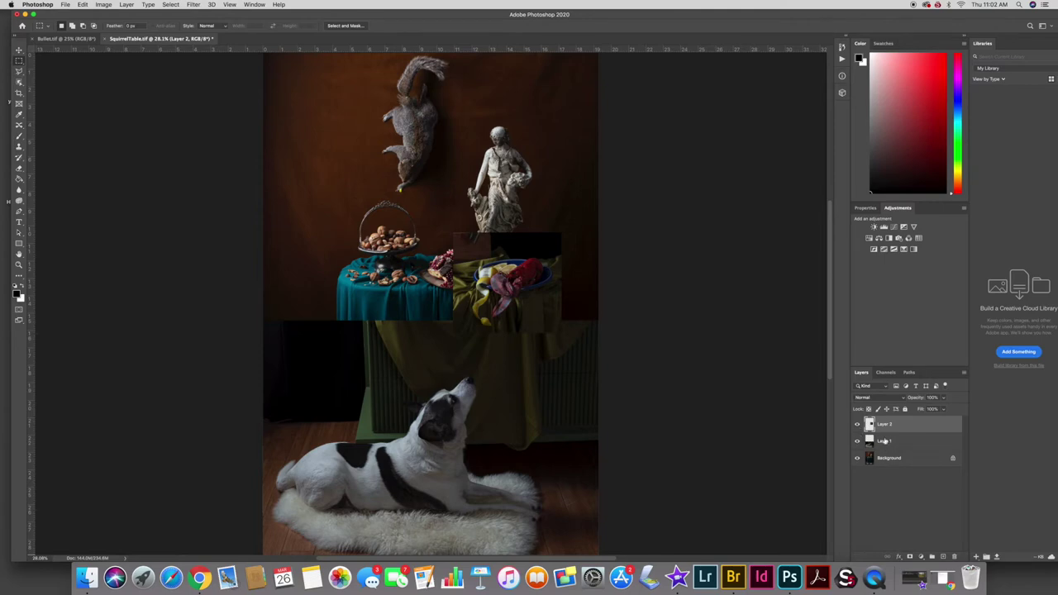
- Rename Layer 1 as dog and Layer 2 as lobster, and hide the lobster layer
{"action": "double_click", "coordinate": [884, 441]}
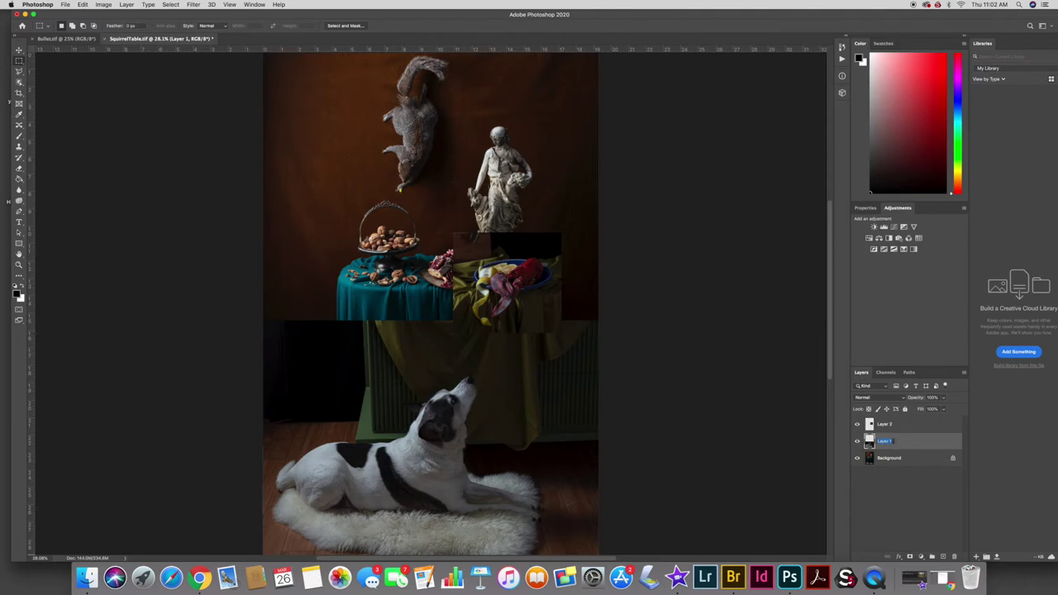
{"action": "type", "text": "dog"}
{"action": "key", "text": "Return"}
{"action": "left_click", "coordinate": [884, 424]}
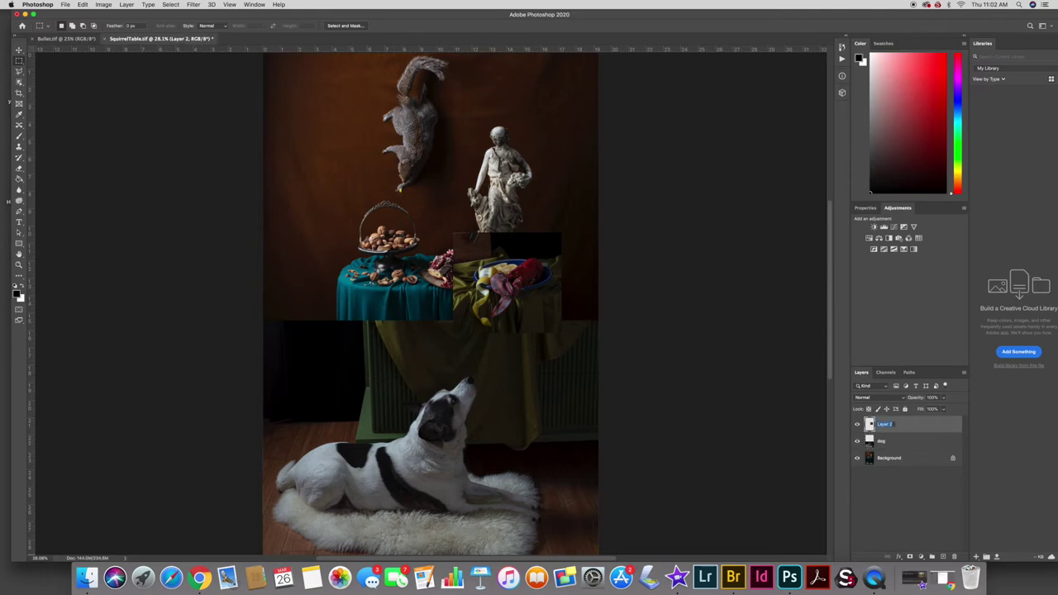
{"action": "type", "text": "bowl"}
{"action": "type", "text": "r"}
{"action": "key", "text": "Return"}
{"action": "left_click", "coordinate": [858, 424]}
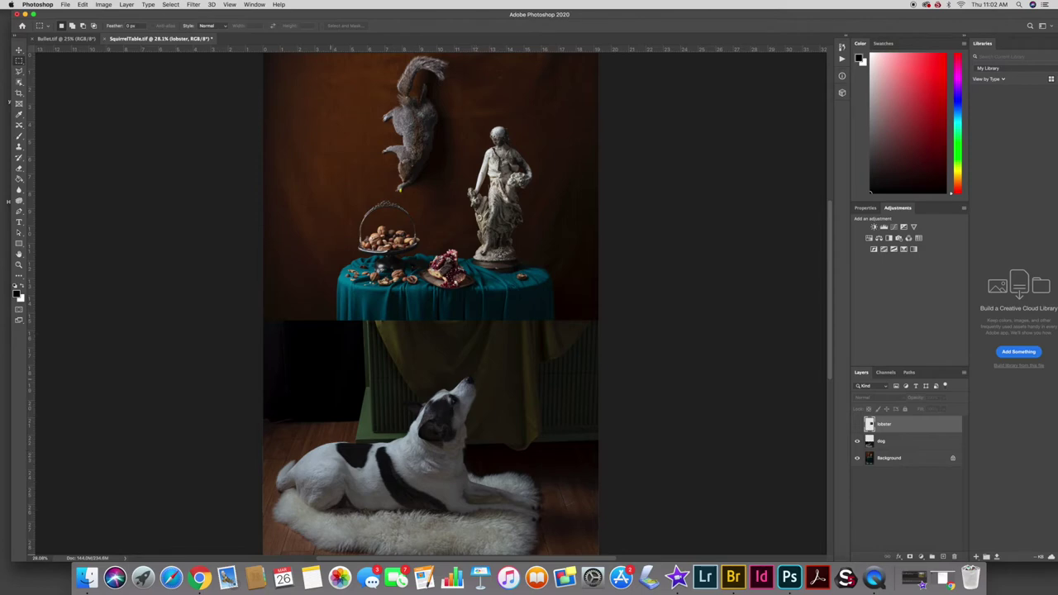
{"action": "key", "text": "v"}
{"action": "left_click_drag", "start_coordinate": [359, 411], "coordinate": [450, 413]}
{"action": "left_click_drag", "start_coordinate": [344, 377], "coordinate": [392, 379]}
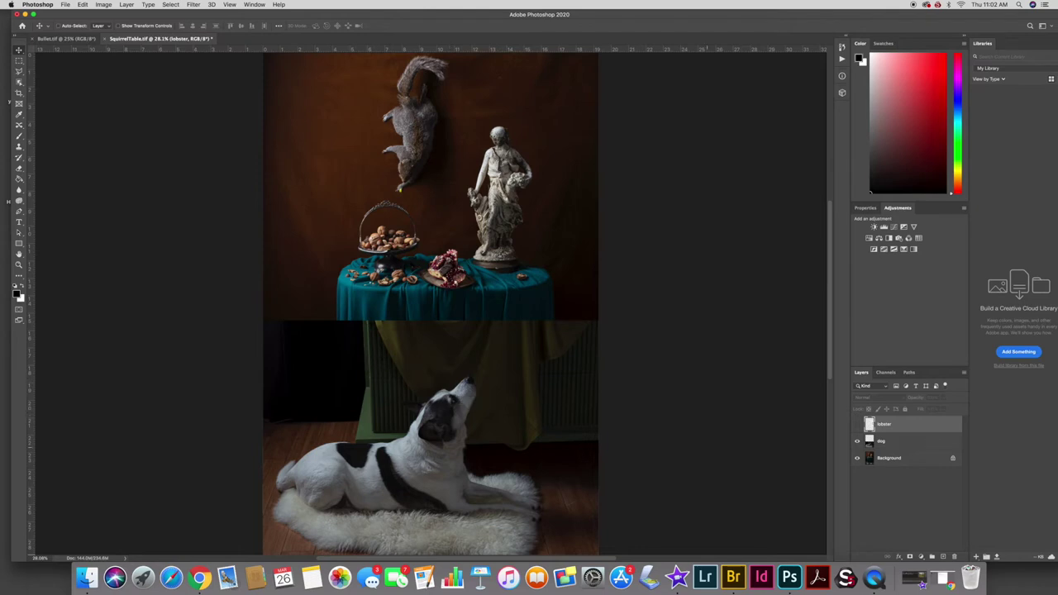
{"action": "key", "text": "super+z"}
- Move the dog layer slightly downward and add a layer mask to it
{"action": "left_click", "coordinate": [906, 441]}
{"action": "left_click_drag", "start_coordinate": [392, 439], "coordinate": [400, 466]}
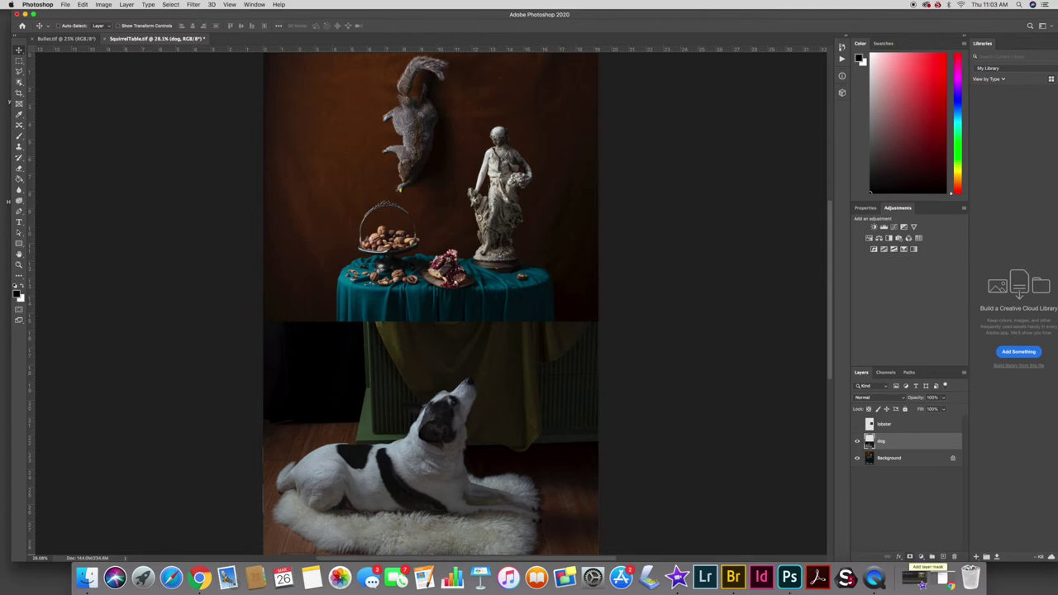
{"action": "left_click", "coordinate": [910, 557]}
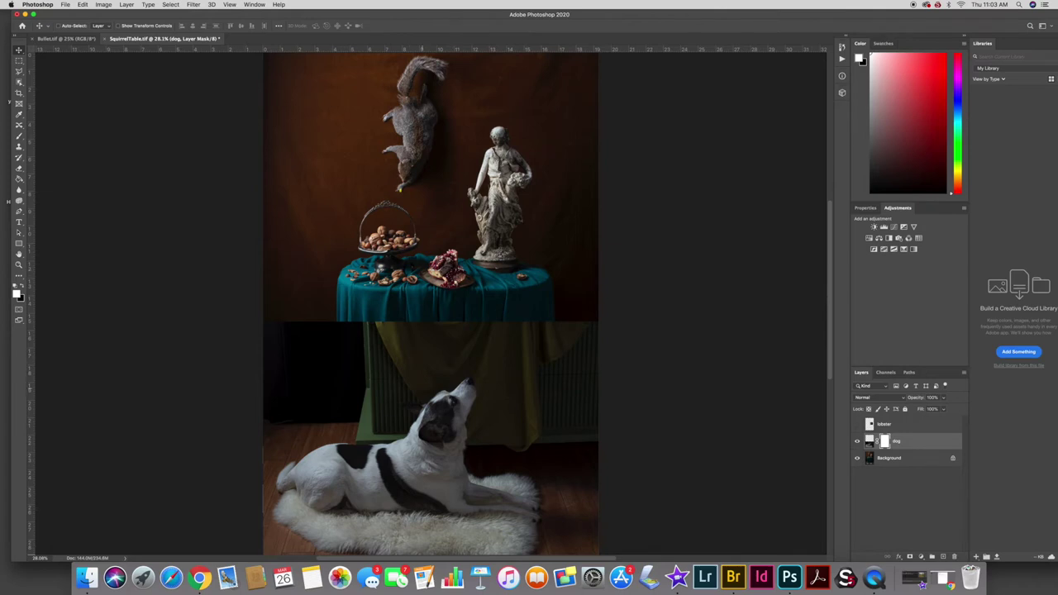
- Paint black on the dog layer's mask with an enlarged Hard Round brush to hide the wall and most of the green drapery above the dog
{"action": "key", "text": "x"}
{"action": "key", "text": "b"}
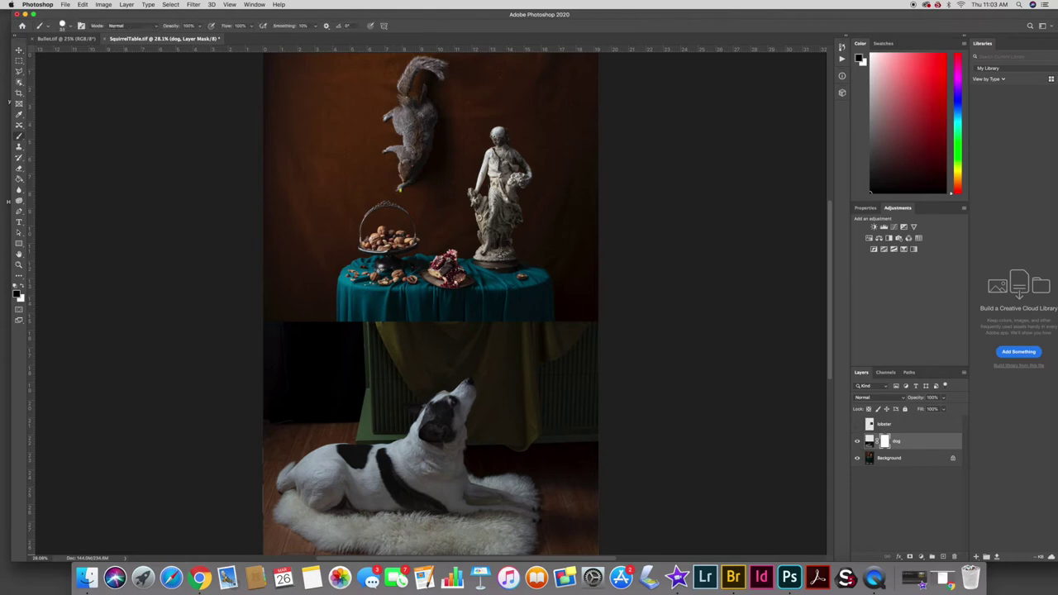
{"action": "left_click", "coordinate": [65, 26]}
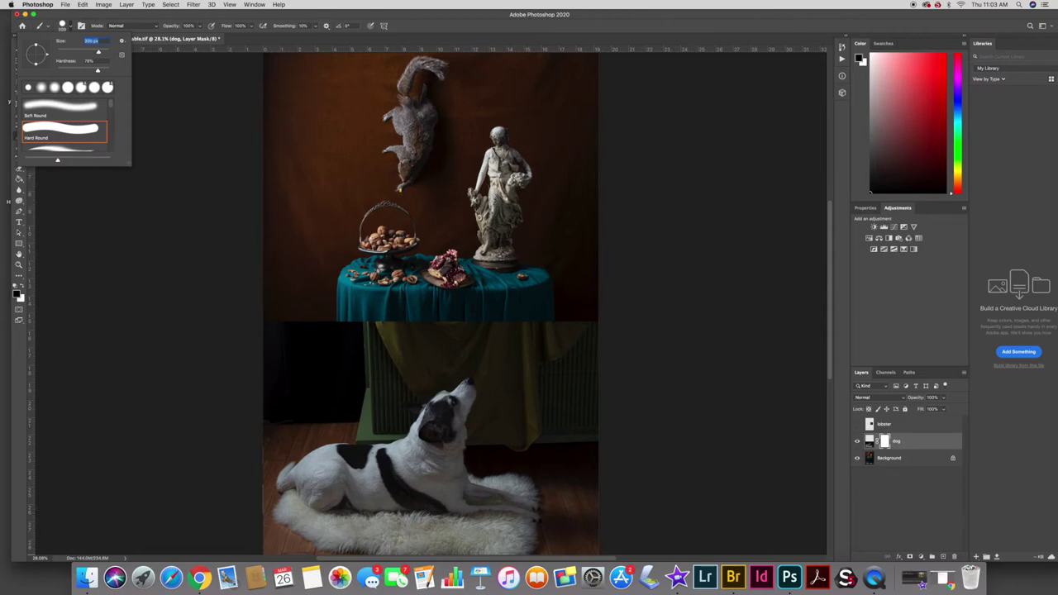
{"action": "key", "text": "Return"}
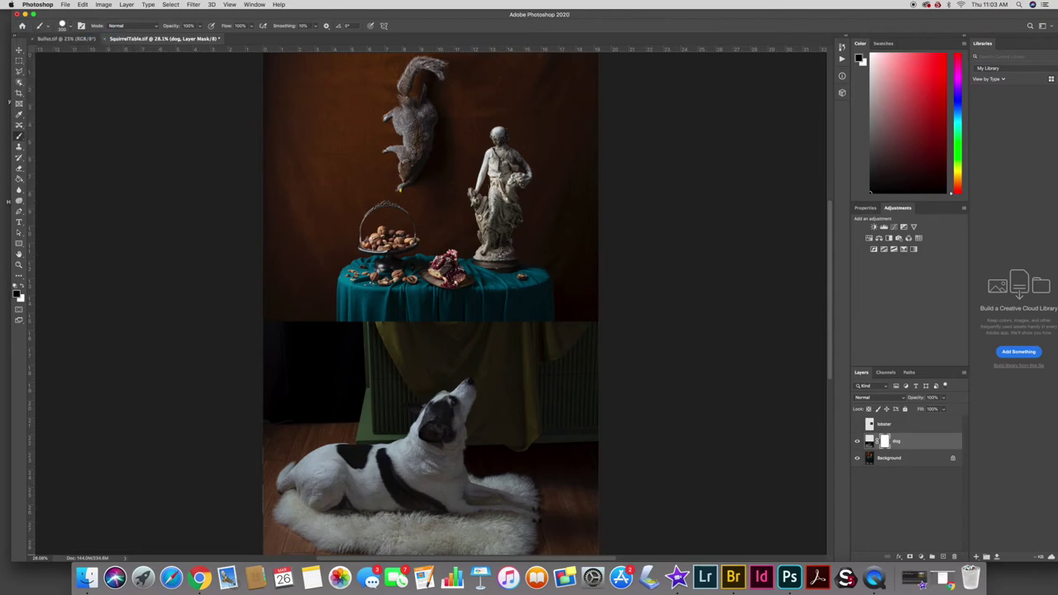
{"action": "left_click", "coordinate": [66, 26]}
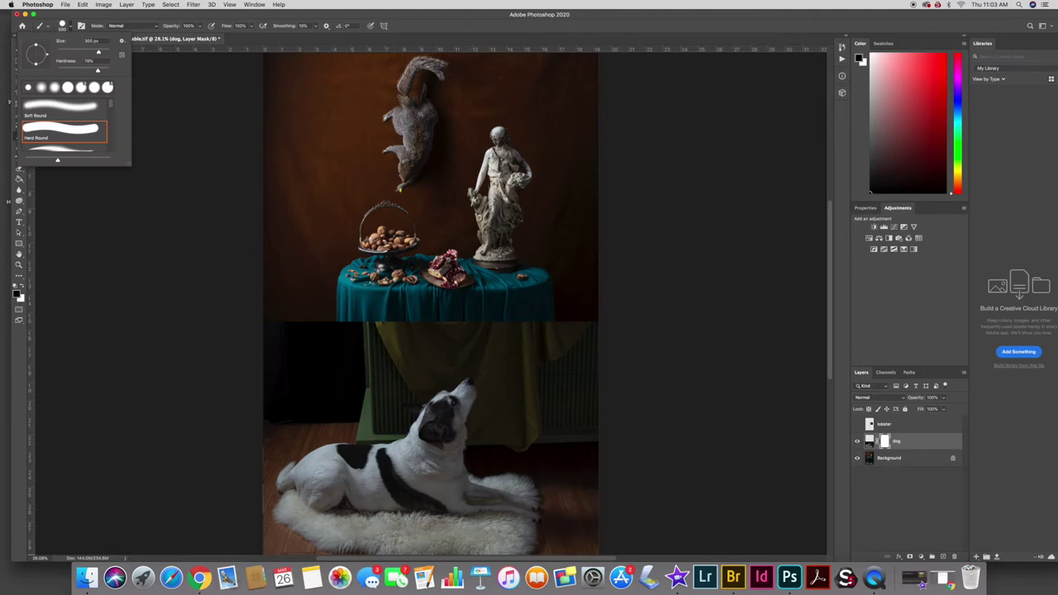
{"action": "left_click_drag", "start_coordinate": [99, 52], "coordinate": [101, 52]}
{"action": "key", "text": "Return"}
{"action": "mouse_move", "coordinate": [263, 347]}
{"action": "left_mouse_down"}
{"action": "mouse_move", "coordinate": [313, 345]}
{"action": "mouse_move", "coordinate": [347, 326]}
{"action": "mouse_move", "coordinate": [355, 380]}
{"action": "mouse_move", "coordinate": [294, 382]}
{"action": "mouse_move", "coordinate": [368, 327]}
{"action": "mouse_move", "coordinate": [385, 331]}
{"action": "mouse_move", "coordinate": [376, 352]}
{"action": "mouse_move", "coordinate": [390, 366]}
{"action": "mouse_move", "coordinate": [364, 406]}
{"action": "mouse_move", "coordinate": [346, 402]}
{"action": "mouse_move", "coordinate": [364, 413]}
{"action": "mouse_move", "coordinate": [290, 403]}
{"action": "mouse_move", "coordinate": [343, 407]}
{"action": "mouse_move", "coordinate": [357, 425]}
{"action": "left_mouse_up"}
{"action": "mouse_move", "coordinate": [409, 372]}
{"action": "left_mouse_down"}
{"action": "mouse_move", "coordinate": [459, 330]}
{"action": "mouse_move", "coordinate": [569, 327]}
{"action": "mouse_move", "coordinate": [555, 385]}
{"action": "mouse_move", "coordinate": [595, 380]}
{"action": "mouse_move", "coordinate": [544, 403]}
{"action": "left_mouse_up"}
{"action": "left_click_drag", "start_coordinate": [529, 355], "coordinate": [491, 340]}
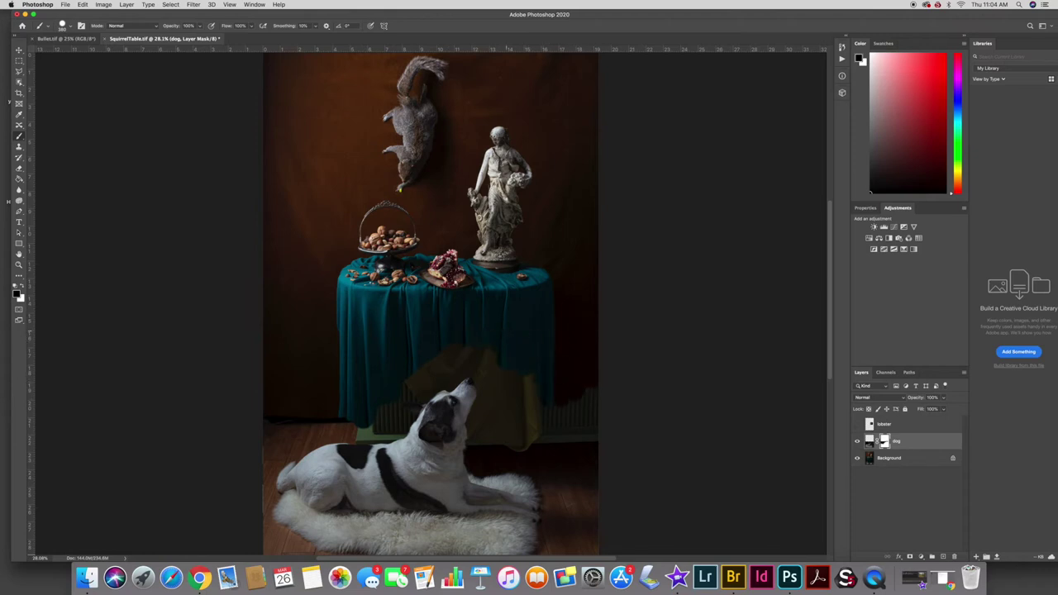
- Continue masking the remaining drapery and cabinet near the dog's head, chest and back to bring out the teal tablecloth
{"action": "mouse_move", "coordinate": [409, 382]}
{"action": "left_mouse_down"}
{"action": "mouse_move", "coordinate": [462, 354]}
{"action": "mouse_move", "coordinate": [492, 362]}
{"action": "left_mouse_up"}
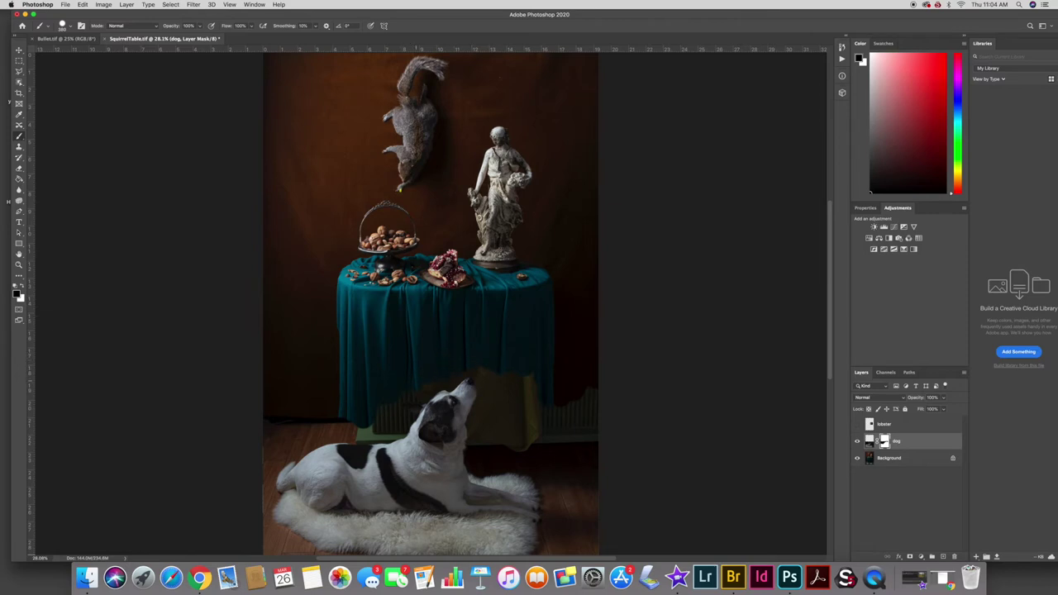
{"action": "mouse_move", "coordinate": [498, 376]}
{"action": "left_mouse_down"}
{"action": "mouse_move", "coordinate": [496, 439]}
{"action": "mouse_move", "coordinate": [588, 393]}
{"action": "mouse_move", "coordinate": [595, 432]}
{"action": "mouse_move", "coordinate": [534, 439]}
{"action": "left_mouse_up"}
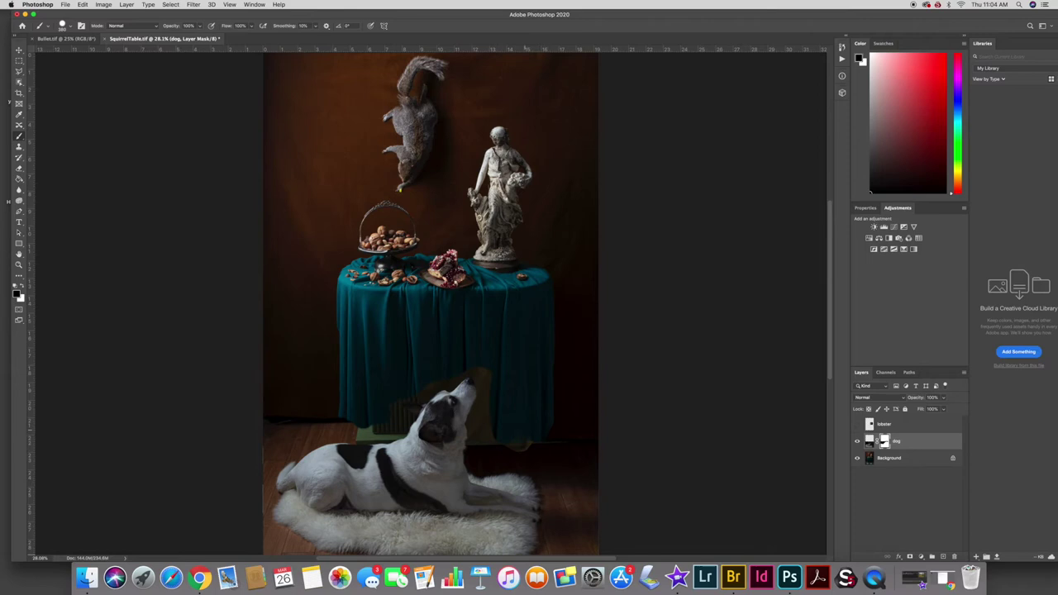
{"action": "left_click_drag", "start_coordinate": [532, 436], "coordinate": [514, 450]}
{"action": "left_click", "coordinate": [503, 460]}
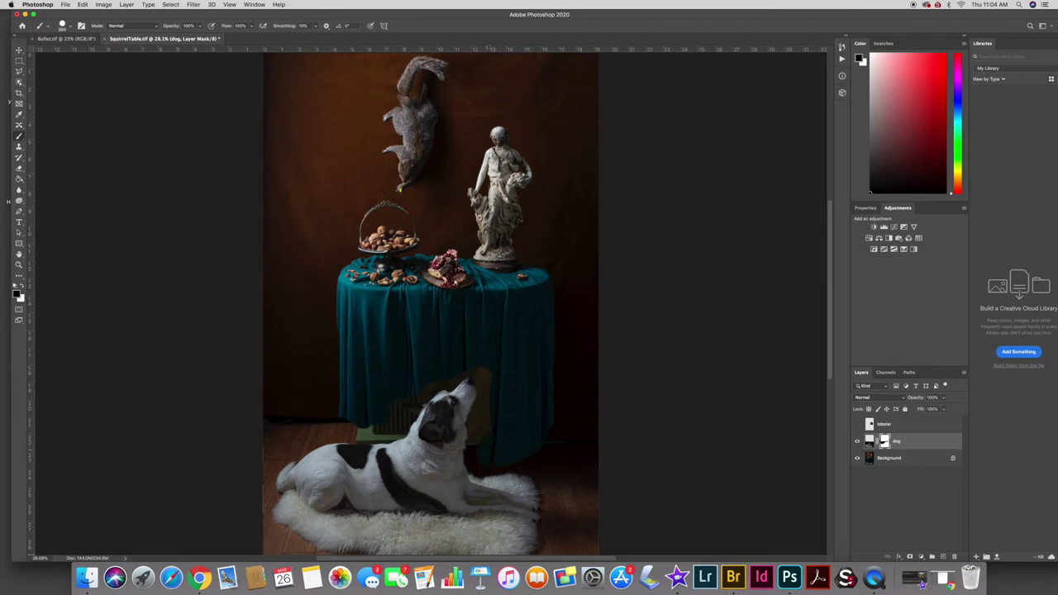
{"action": "left_click_drag", "start_coordinate": [487, 420], "coordinate": [484, 394]}
{"action": "mouse_move", "coordinate": [388, 422]}
{"action": "left_mouse_down"}
{"action": "mouse_move", "coordinate": [342, 427]}
{"action": "mouse_move", "coordinate": [352, 426]}
{"action": "left_mouse_up"}
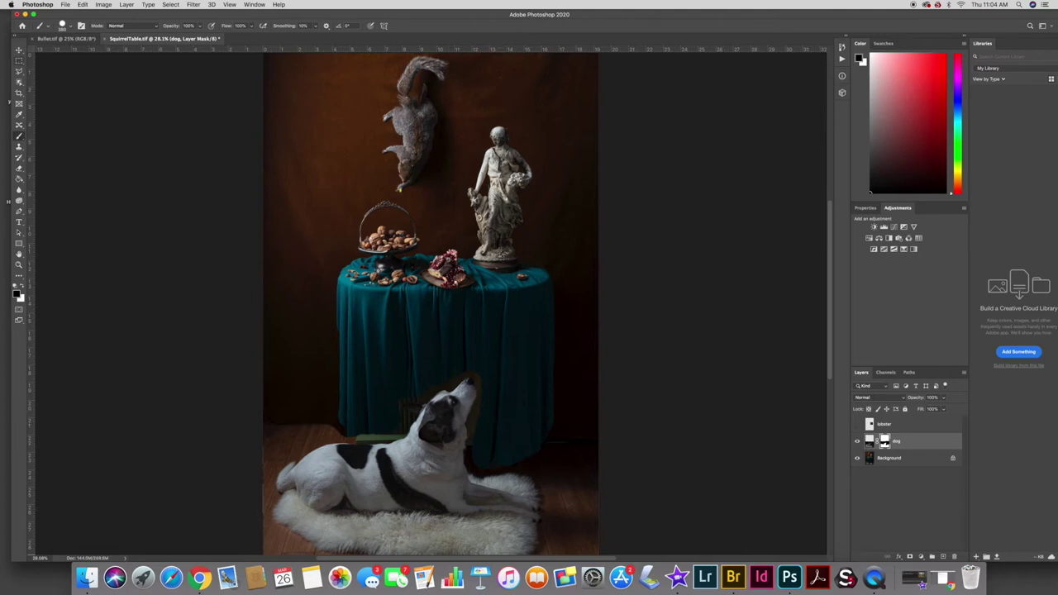
- Open the dog layer's mask in Select and Mask, cycle through the preview modes and set the view to On Layers
{"action": "left_click", "coordinate": [19, 61]}
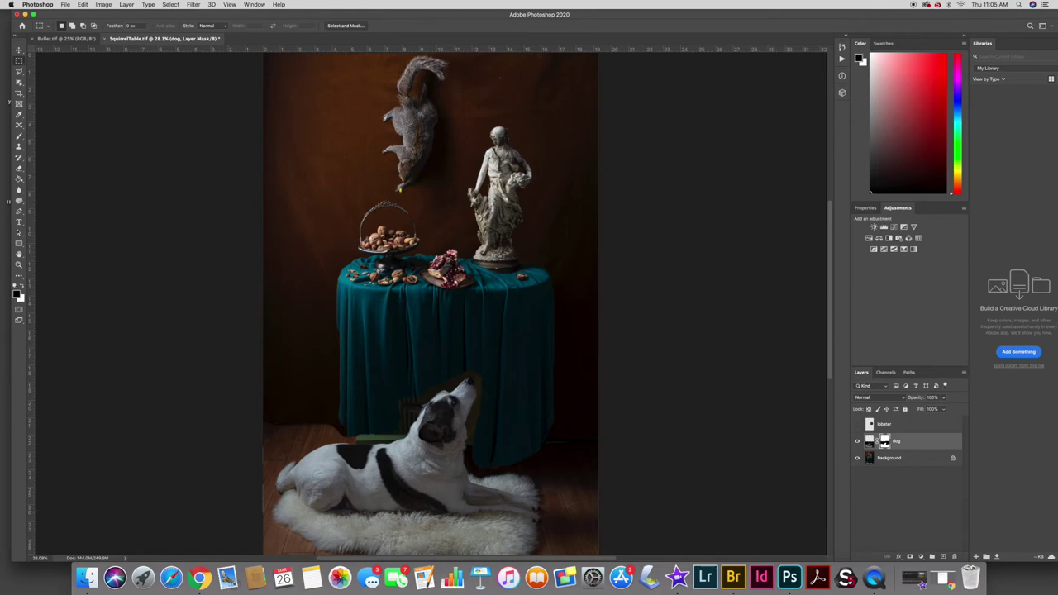
{"action": "left_click", "coordinate": [346, 26]}
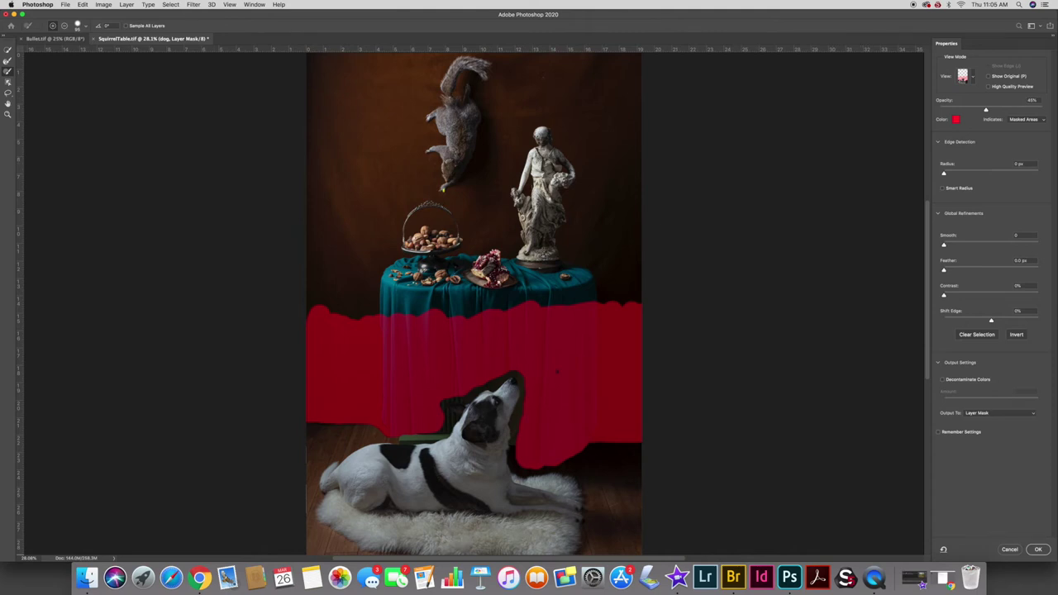
{"action": "left_click", "coordinate": [966, 77]}
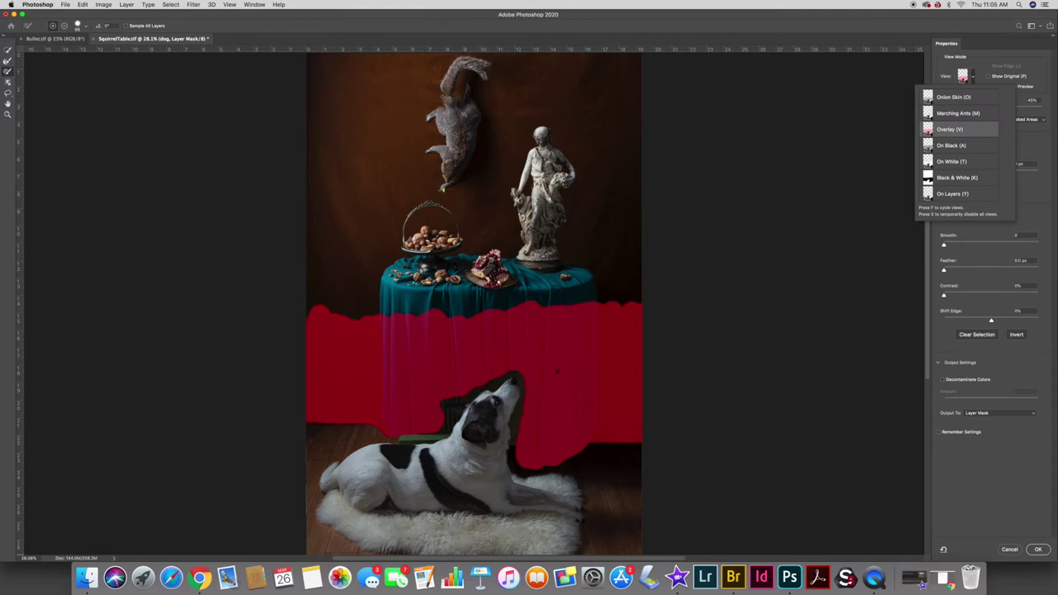
{"action": "key", "text": "o"}
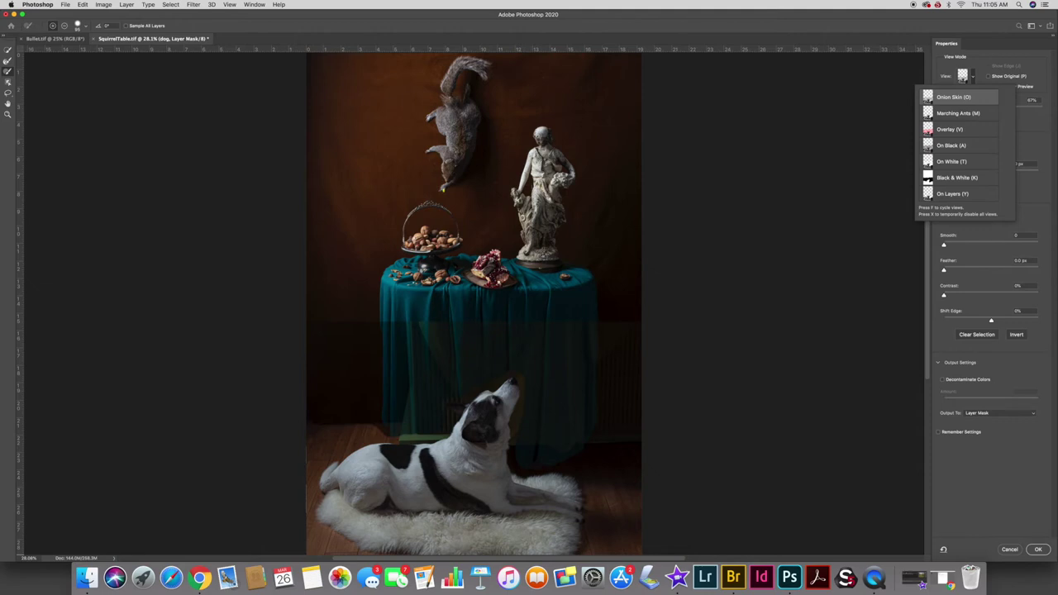
{"action": "key", "text": "m"}
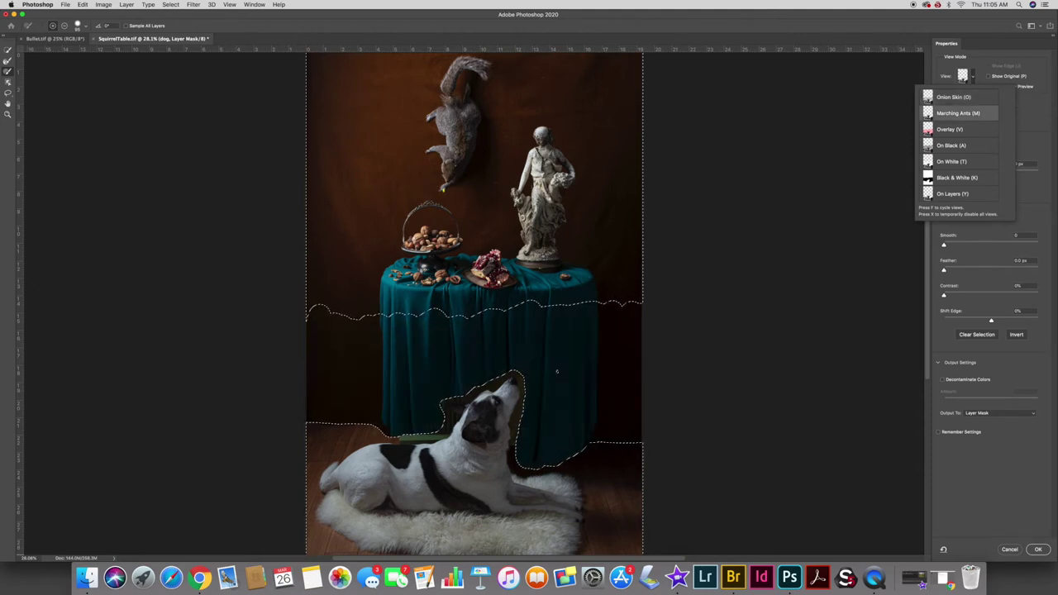
{"action": "key", "text": "Down"}
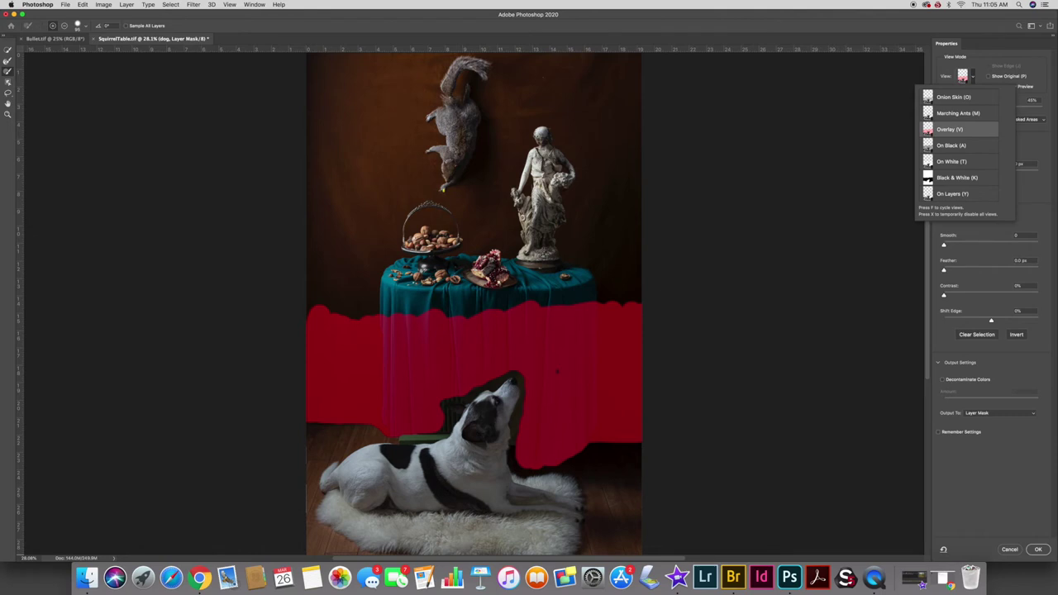
{"action": "key", "text": "Down"}
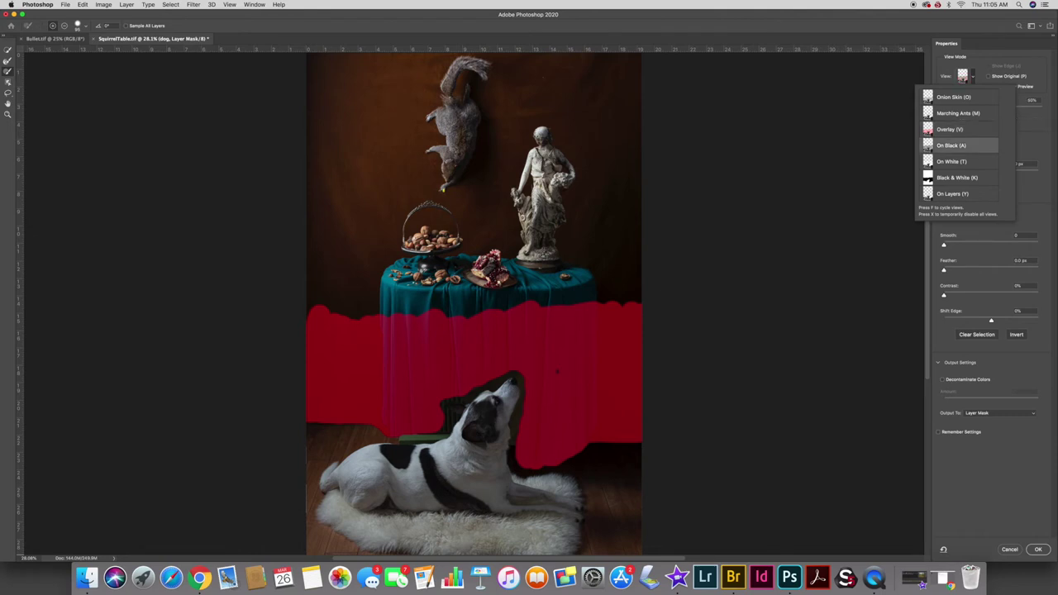
{"action": "key", "text": "Down"}
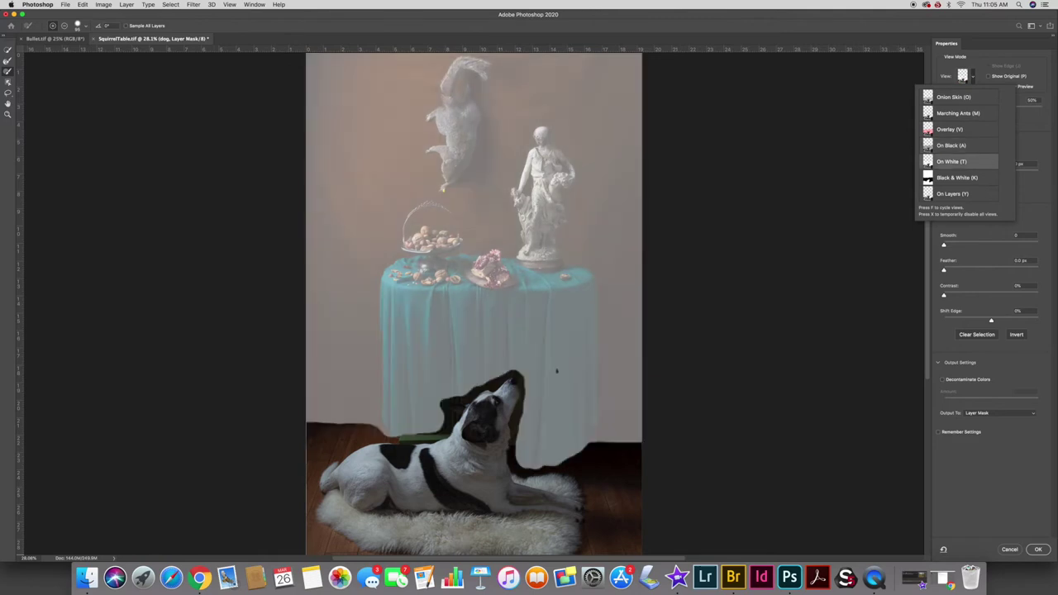
{"action": "key", "text": "Down"}
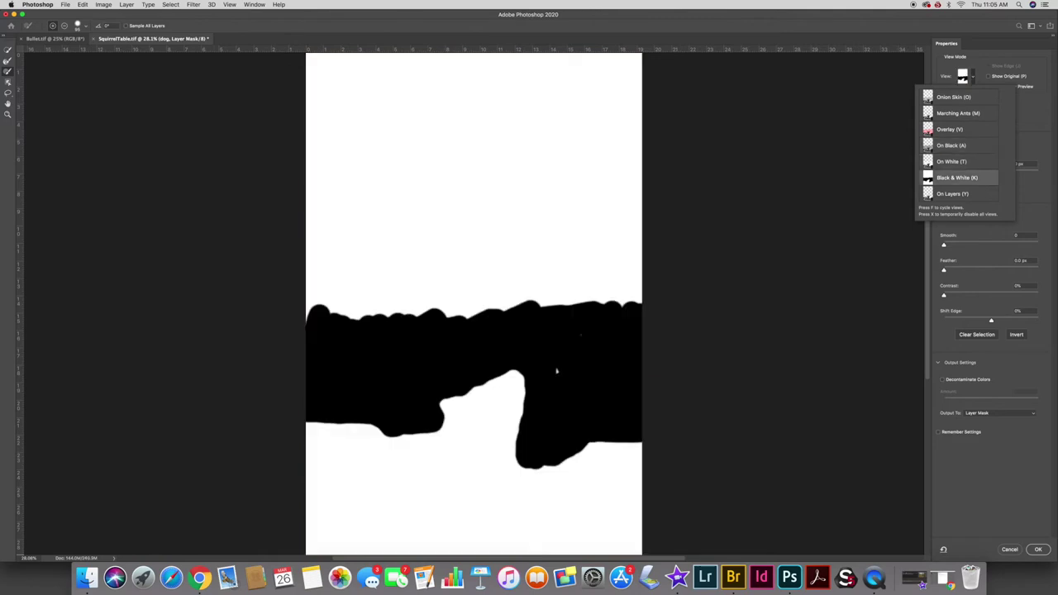
{"action": "key", "text": "Down"}
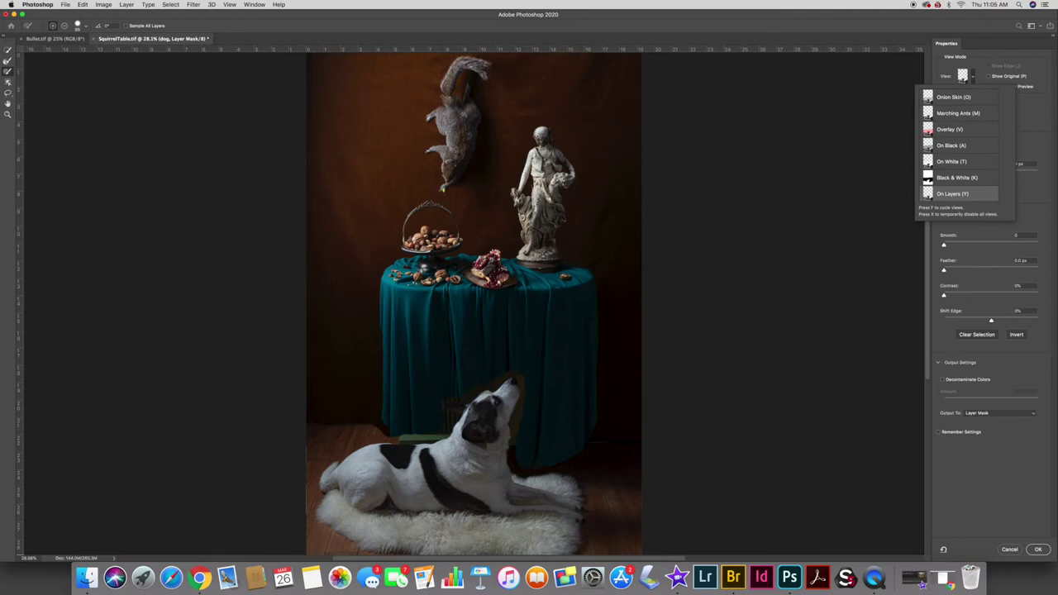
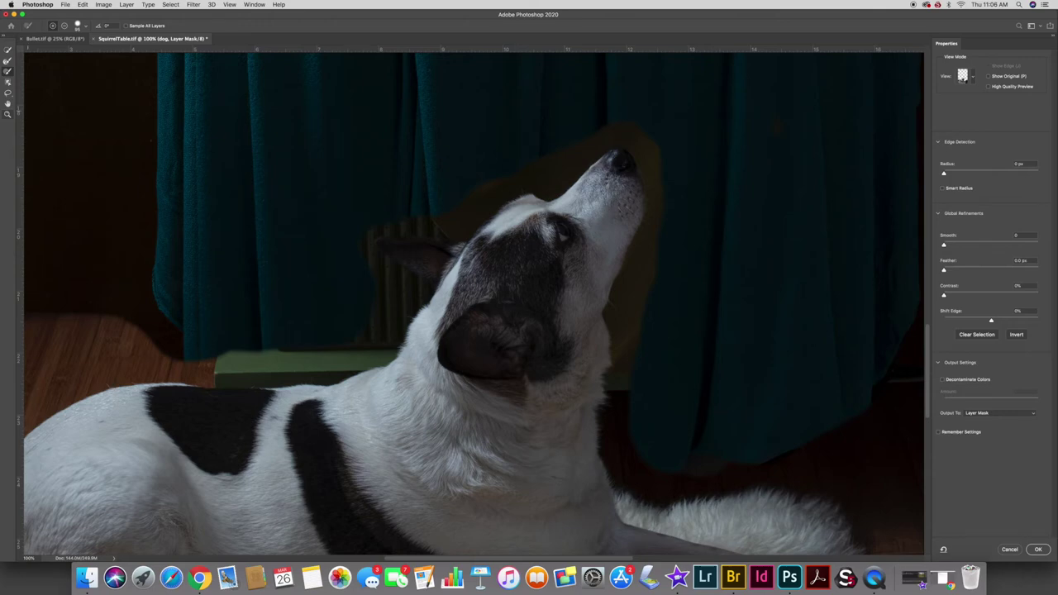
- Use the Refine Edge Brush along the back of the dog's head and around its far ear to remove the leftover background
{"action": "key", "text": "super+equal"}
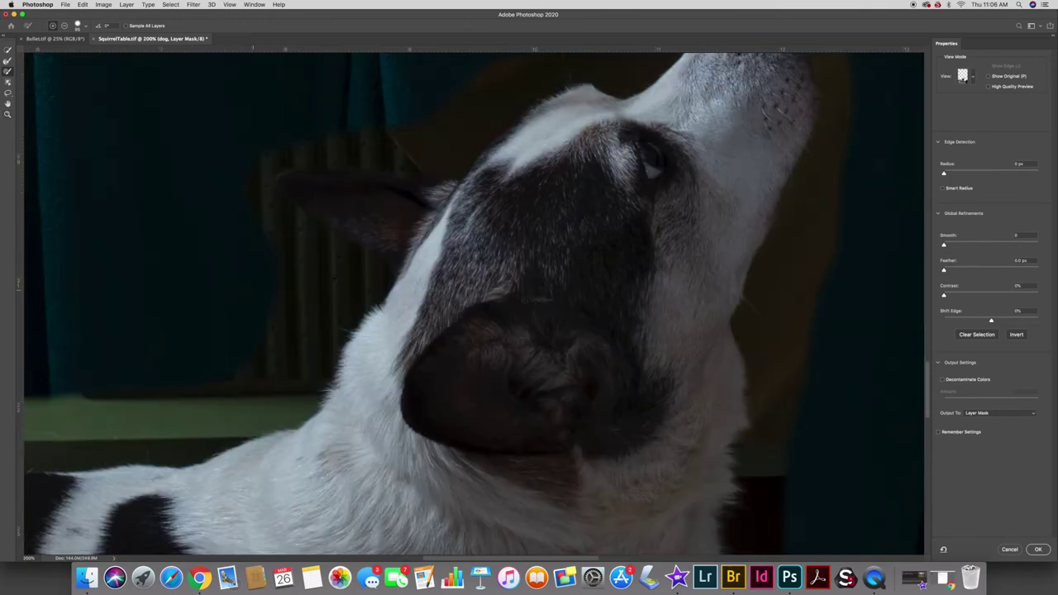
{"action": "left_click_drag", "start_coordinate": [358, 282], "coordinate": [414, 320]}
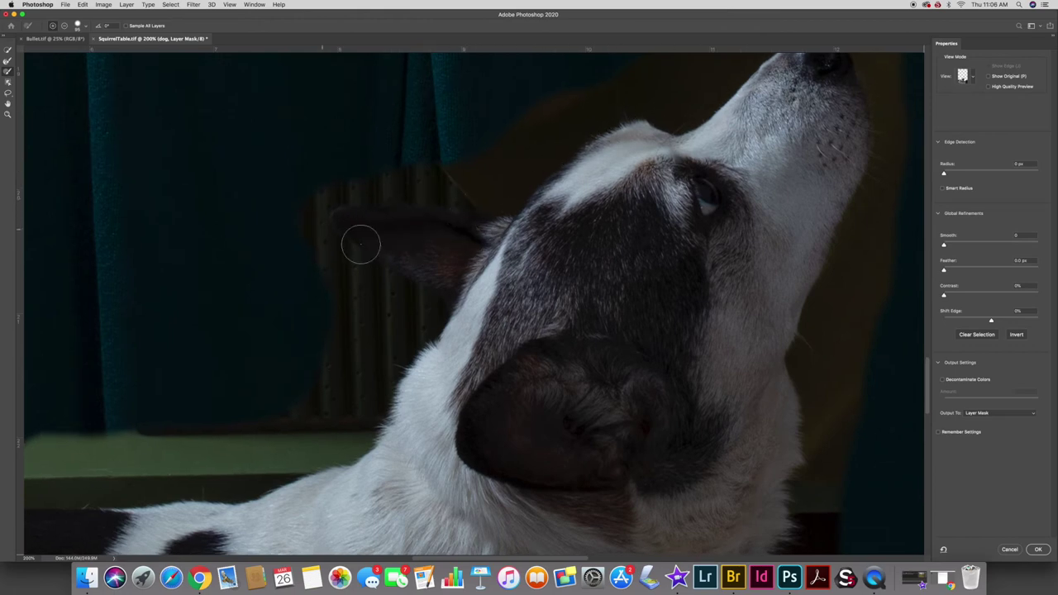
{"action": "scroll", "coordinate": [548, 241], "scroll_direction": "right", "scroll_amount": 4}
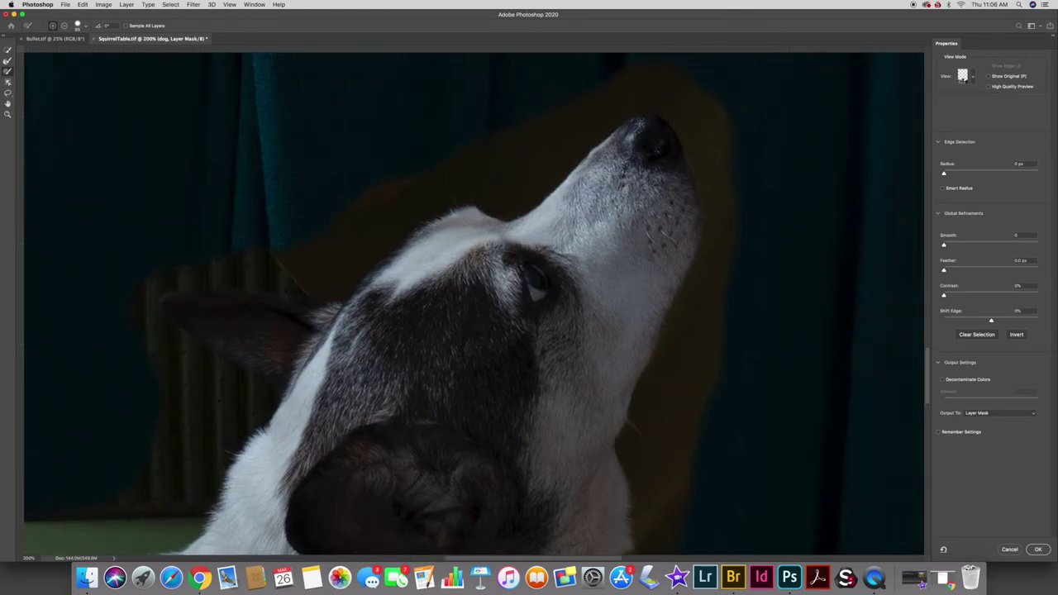
{"action": "scroll", "coordinate": [549, 242], "scroll_direction": "left", "scroll_amount": 2}
{"action": "scroll", "coordinate": [590, 168], "scroll_direction": "left", "scroll_amount": 2}
{"action": "scroll", "coordinate": [590, 168], "scroll_direction": "down", "scroll_amount": 1}
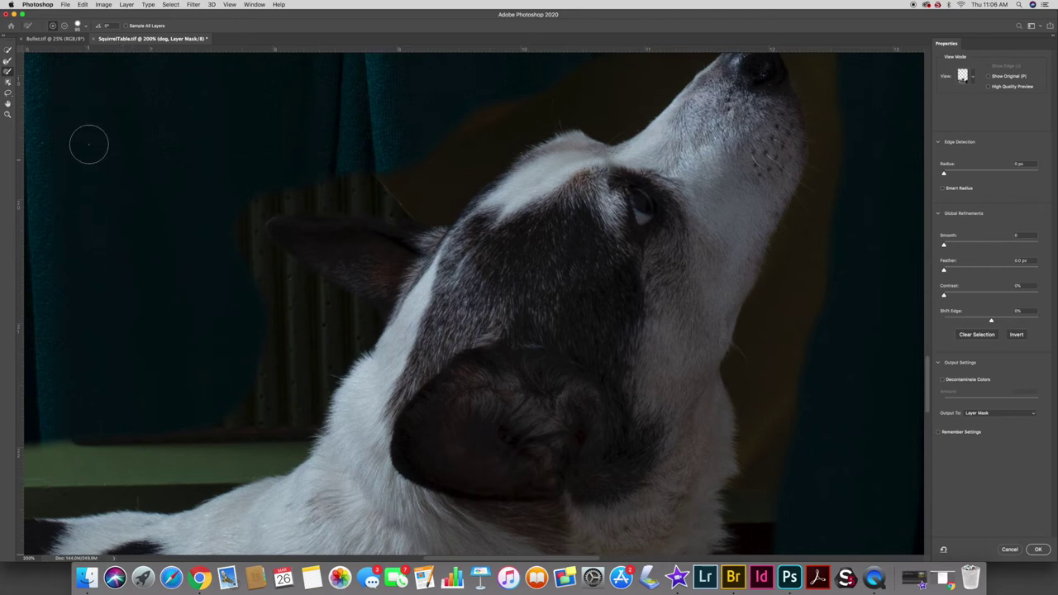
{"action": "key", "text": "w"}
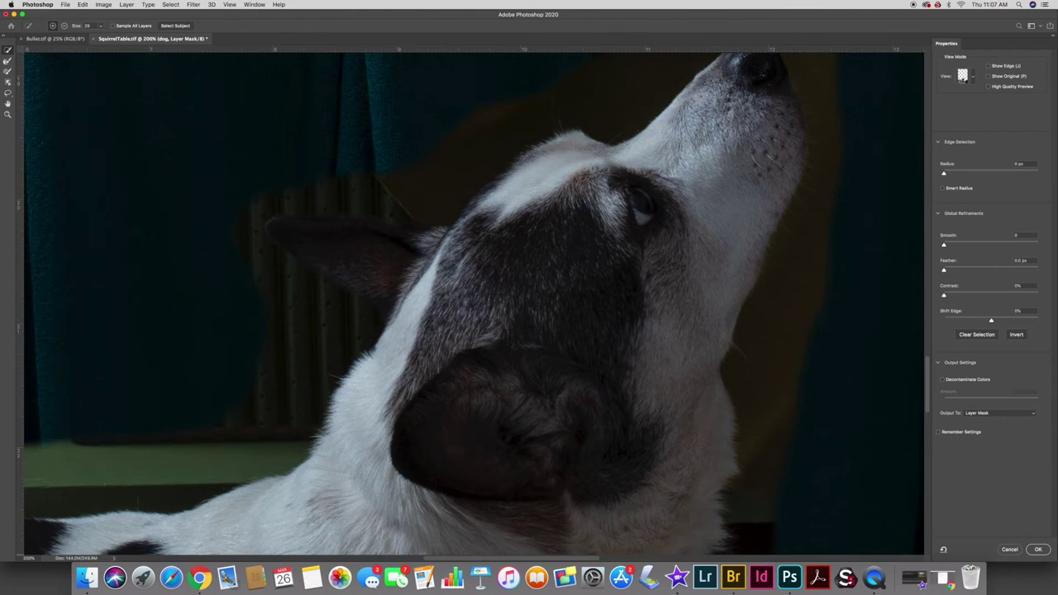
{"action": "key", "text": "r"}
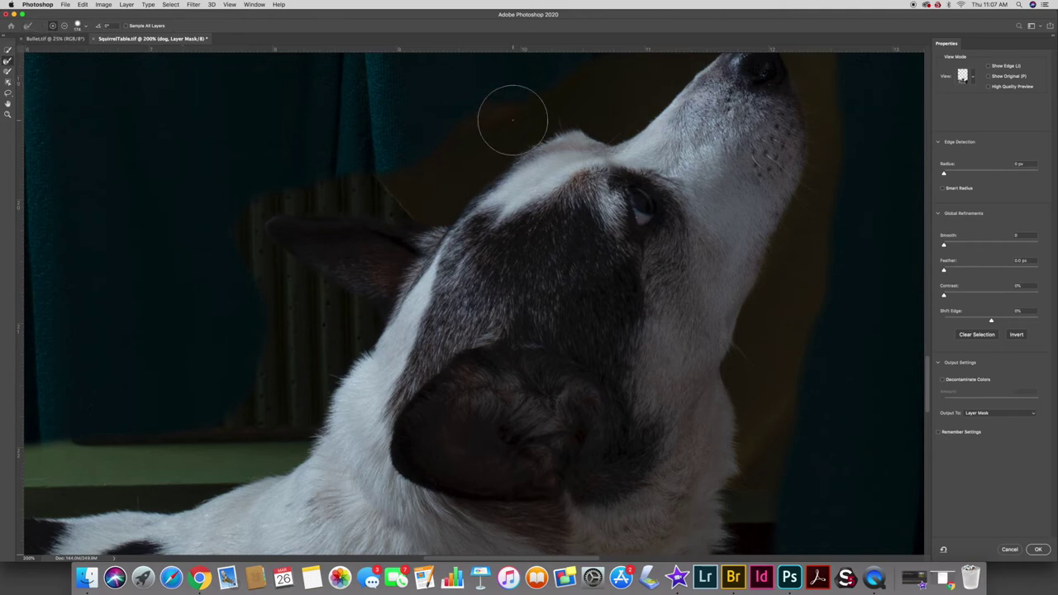
{"action": "mouse_move", "coordinate": [497, 133]}
{"action": "left_mouse_down"}
{"action": "mouse_move", "coordinate": [435, 192]}
{"action": "mouse_move", "coordinate": [467, 179]}
{"action": "mouse_move", "coordinate": [388, 215]}
{"action": "mouse_move", "coordinate": [311, 209]}
{"action": "mouse_move", "coordinate": [395, 197]}
{"action": "mouse_move", "coordinate": [242, 222]}
{"action": "mouse_move", "coordinate": [231, 273]}
{"action": "mouse_move", "coordinate": [258, 269]}
{"action": "mouse_move", "coordinate": [352, 339]}
{"action": "mouse_move", "coordinate": [258, 450]}
{"action": "mouse_move", "coordinate": [269, 409]}
{"action": "mouse_move", "coordinate": [400, 278]}
{"action": "mouse_move", "coordinate": [377, 266]}
{"action": "left_mouse_up"}
- Refine the mask edge around the dog's forehead, snout, throat and chest to remove the remaining drapery fringe
{"action": "key", "text": "super+minus"}
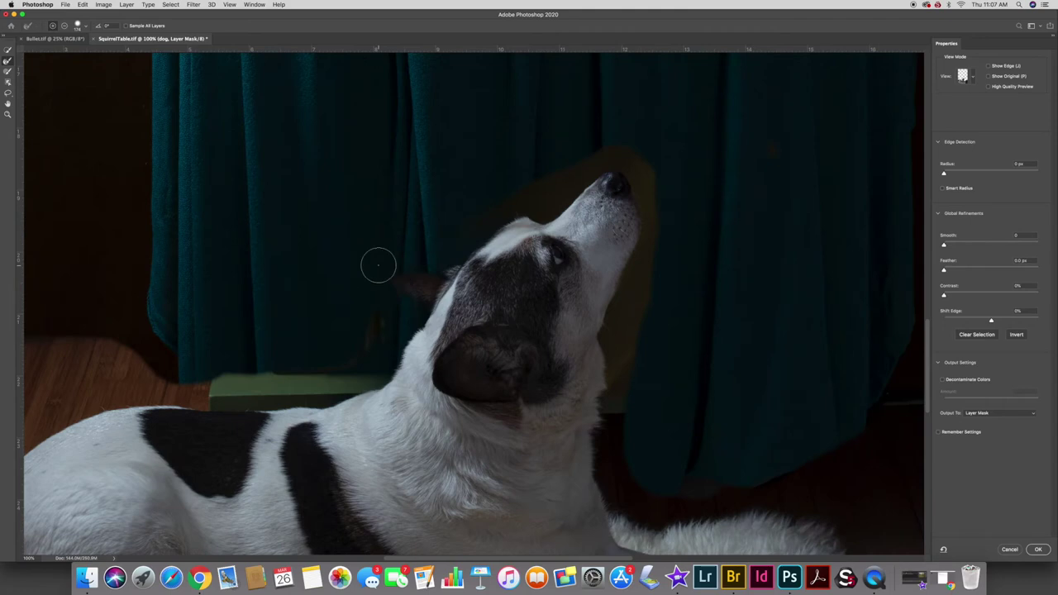
{"action": "mouse_move", "coordinate": [601, 149]}
{"action": "left_mouse_down"}
{"action": "mouse_move", "coordinate": [525, 203]}
{"action": "mouse_move", "coordinate": [581, 176]}
{"action": "mouse_move", "coordinate": [479, 216]}
{"action": "left_mouse_up"}
{"action": "mouse_move", "coordinate": [595, 165]}
{"action": "left_mouse_down"}
{"action": "mouse_move", "coordinate": [633, 154]}
{"action": "mouse_move", "coordinate": [661, 229]}
{"action": "mouse_move", "coordinate": [675, 290]}
{"action": "mouse_move", "coordinate": [637, 285]}
{"action": "left_mouse_up"}
{"action": "mouse_move", "coordinate": [680, 257]}
{"action": "left_mouse_down"}
{"action": "mouse_move", "coordinate": [626, 302]}
{"action": "mouse_move", "coordinate": [614, 420]}
{"action": "left_mouse_up"}
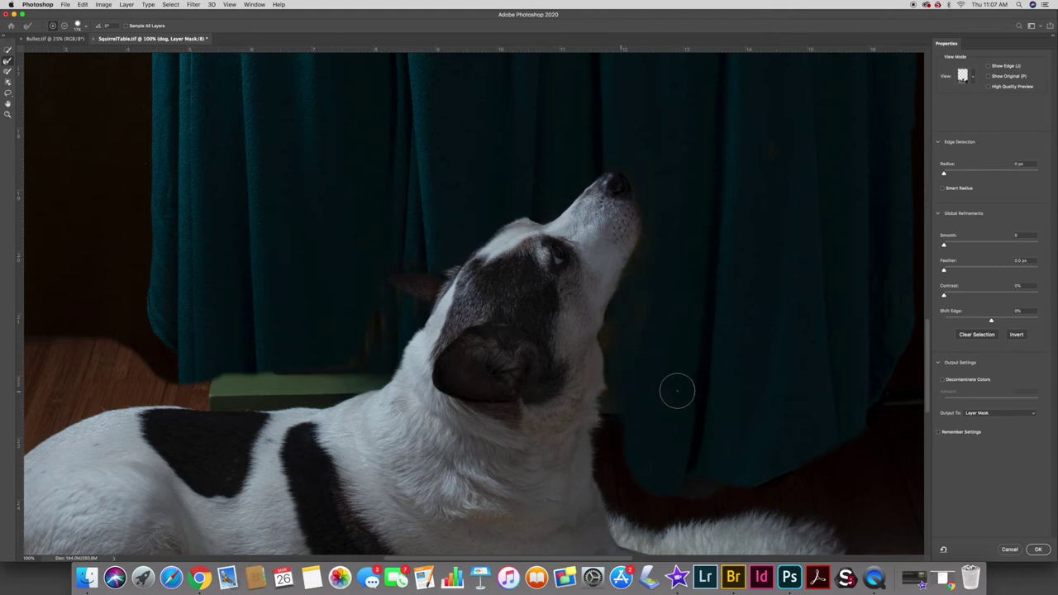
{"action": "left_click_drag", "start_coordinate": [618, 348], "coordinate": [615, 318]}
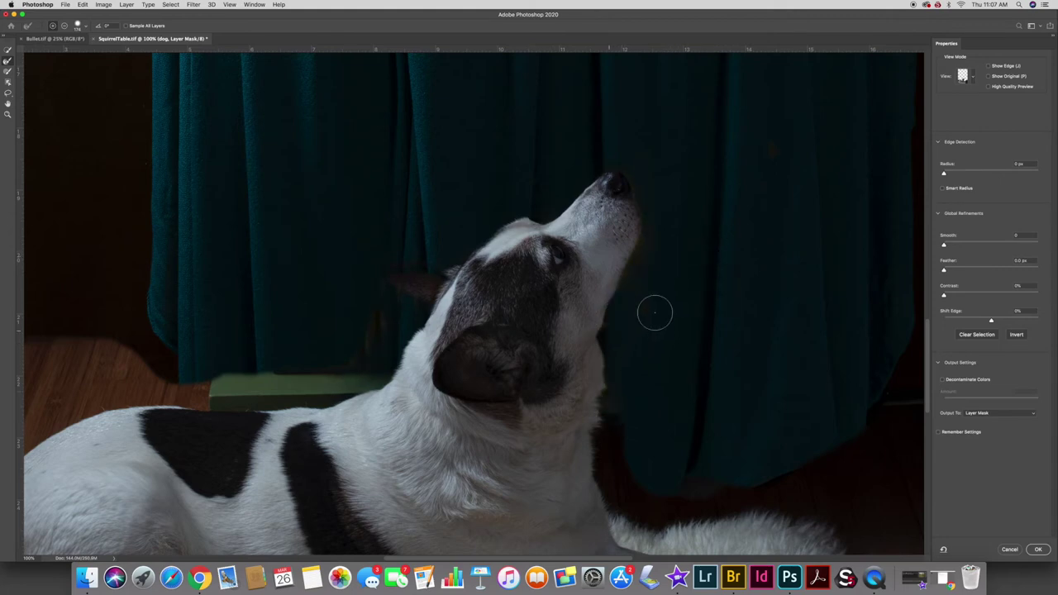
- Refine the mask edge behind the dog's far ear and along its snout and throat with the Refine Edge Brush
{"action": "mouse_move", "coordinate": [383, 289]}
{"action": "left_mouse_down"}
{"action": "mouse_move", "coordinate": [384, 320]}
{"action": "mouse_move", "coordinate": [328, 377]}
{"action": "mouse_move", "coordinate": [379, 339]}
{"action": "left_mouse_up"}
{"action": "left_click_drag", "start_coordinate": [654, 231], "coordinate": [633, 314]}
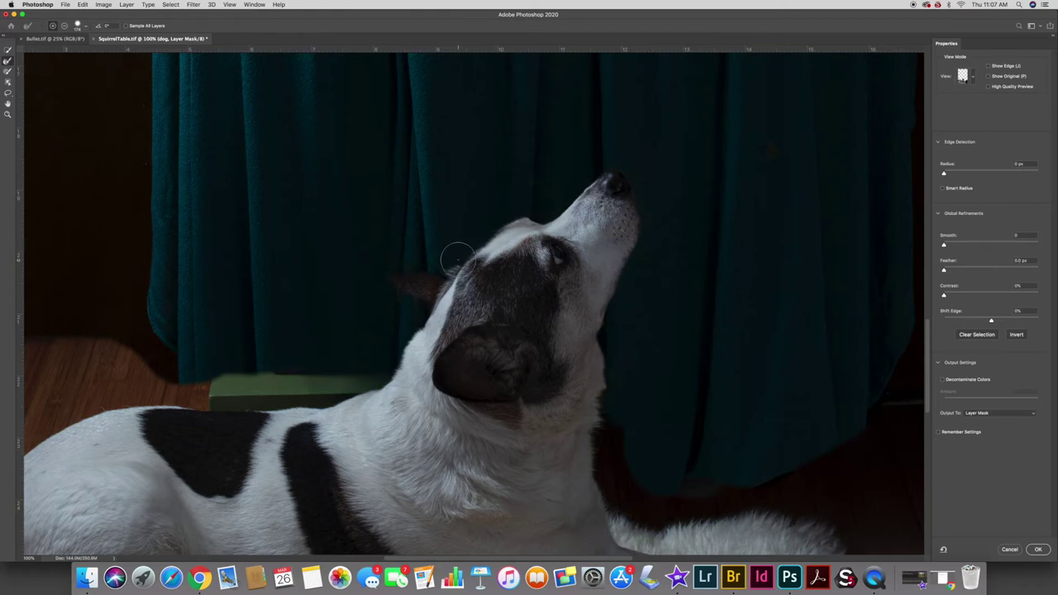
{"action": "key", "text": "super+plus"}
{"action": "key", "text": "super+plus"}
{"action": "key", "text": "super+plus"}
{"action": "left_click_drag", "start_coordinate": [620, 227], "coordinate": [429, 507]}
{"action": "left_click_drag", "start_coordinate": [627, 278], "coordinate": [313, 386]}
{"action": "scroll", "coordinate": [474, 305], "scroll_direction": "down", "scroll_amount": 10}
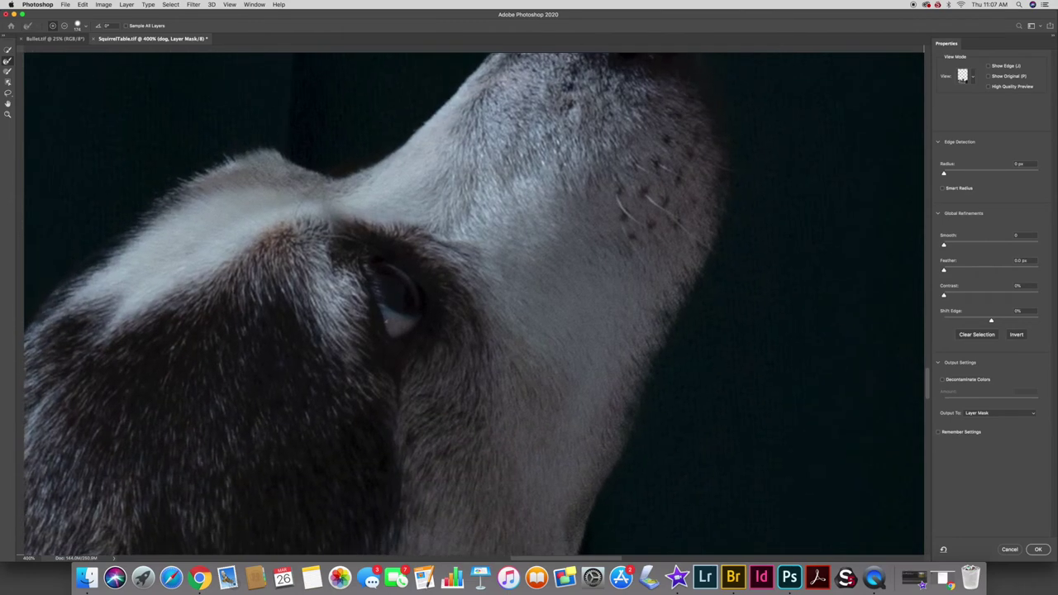
- Refine the mask along the dog's throat and chest fur, removing the dark background that still covers the teal tablecloth
{"action": "scroll", "coordinate": [474, 304], "scroll_direction": "down", "scroll_amount": 3}
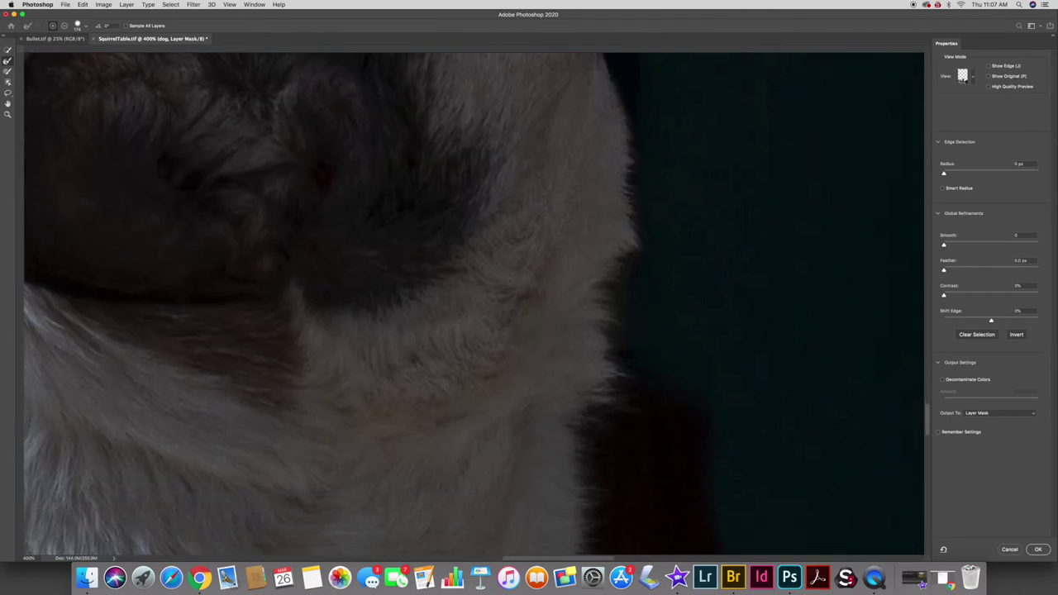
{"action": "scroll", "coordinate": [474, 304], "scroll_direction": "right", "scroll_amount": 5}
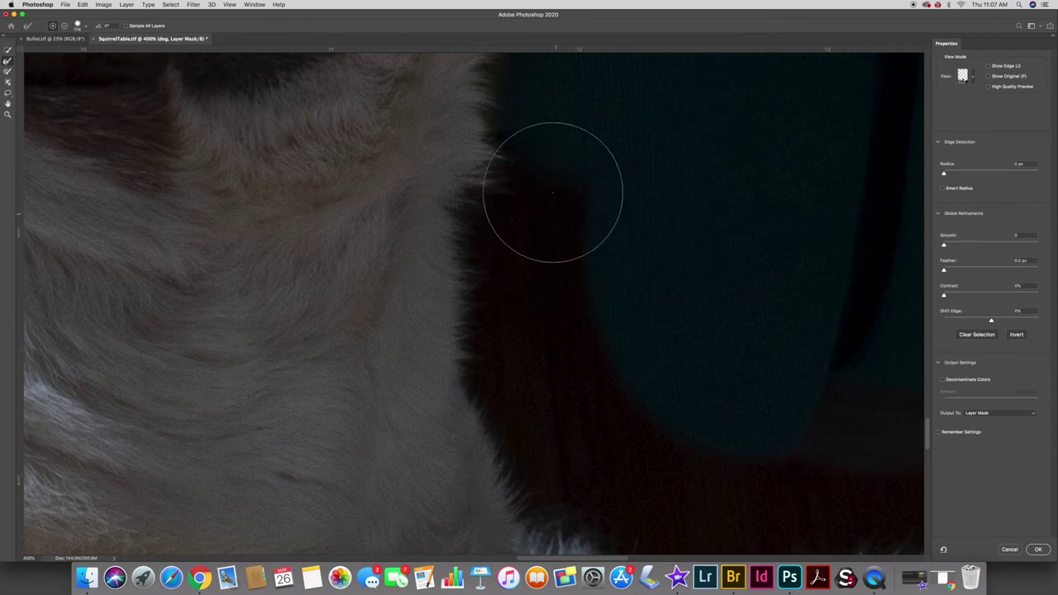
{"action": "mouse_move", "coordinate": [535, 165]}
{"action": "left_mouse_down"}
{"action": "mouse_move", "coordinate": [497, 250]}
{"action": "mouse_move", "coordinate": [489, 367]}
{"action": "left_mouse_up"}
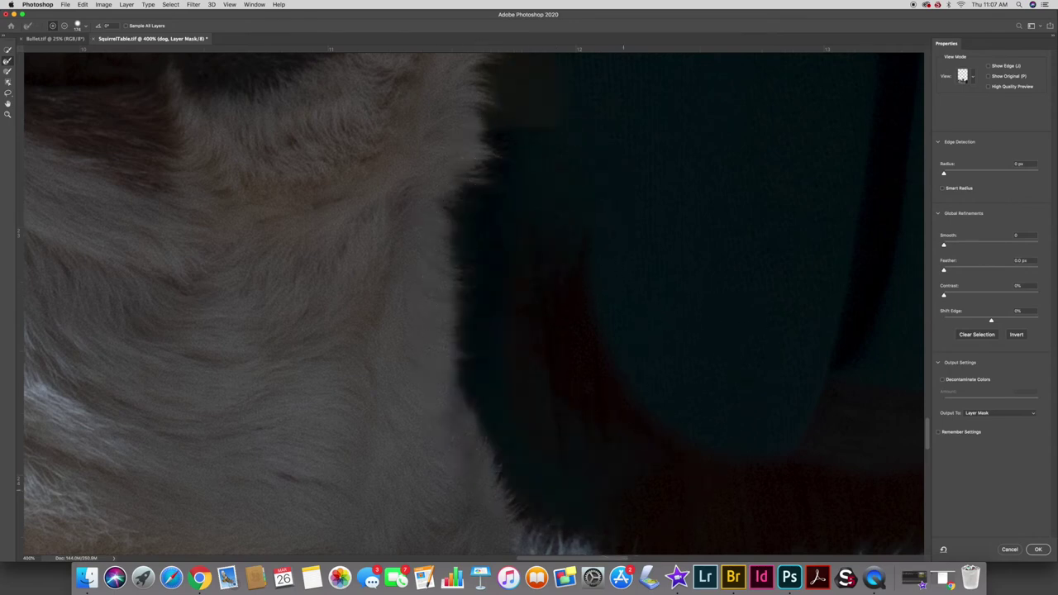
{"action": "mouse_move", "coordinate": [536, 279]}
{"action": "left_mouse_down"}
{"action": "mouse_move", "coordinate": [620, 398]}
{"action": "mouse_move", "coordinate": [744, 472]}
{"action": "left_mouse_up"}
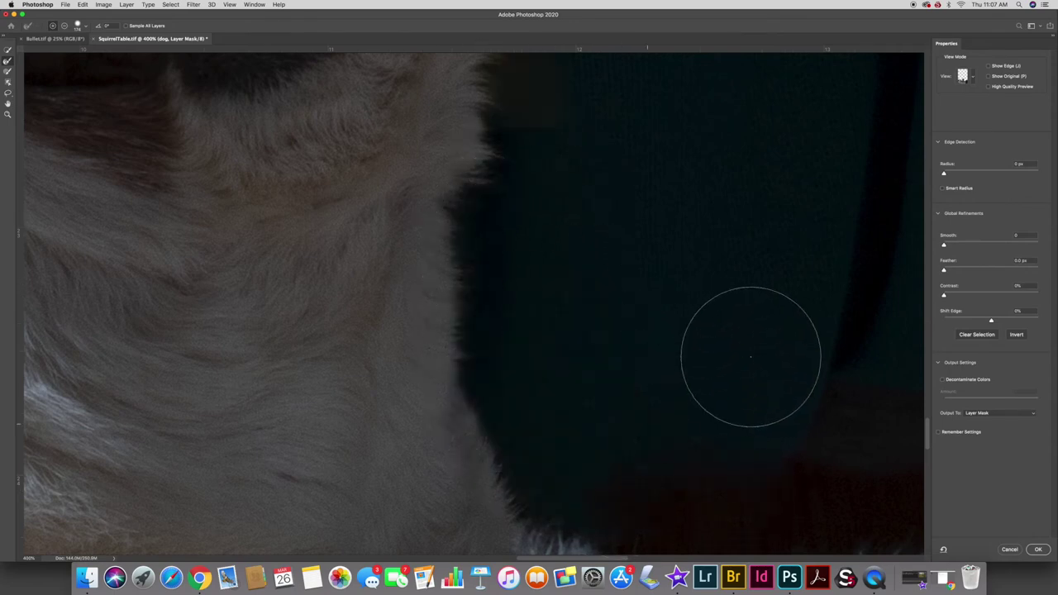
{"action": "mouse_move", "coordinate": [513, 149]}
{"action": "left_mouse_down"}
{"action": "mouse_move", "coordinate": [478, 258]}
{"action": "mouse_move", "coordinate": [594, 408]}
{"action": "left_mouse_up"}
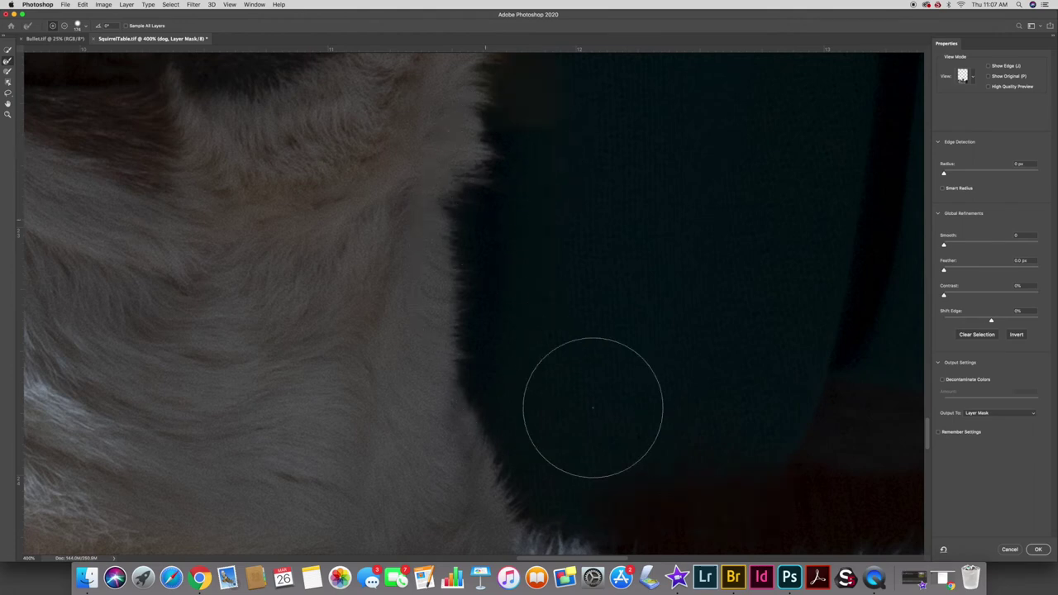
{"action": "mouse_move", "coordinate": [662, 449]}
{"action": "left_mouse_down"}
{"action": "mouse_move", "coordinate": [512, 266]}
{"action": "mouse_move", "coordinate": [467, 184]}
{"action": "left_mouse_up"}
{"action": "mouse_move", "coordinate": [508, 286]}
{"action": "left_mouse_down"}
{"action": "mouse_move", "coordinate": [458, 254]}
{"action": "mouse_move", "coordinate": [453, 272]}
{"action": "mouse_move", "coordinate": [516, 283]}
{"action": "left_mouse_up"}
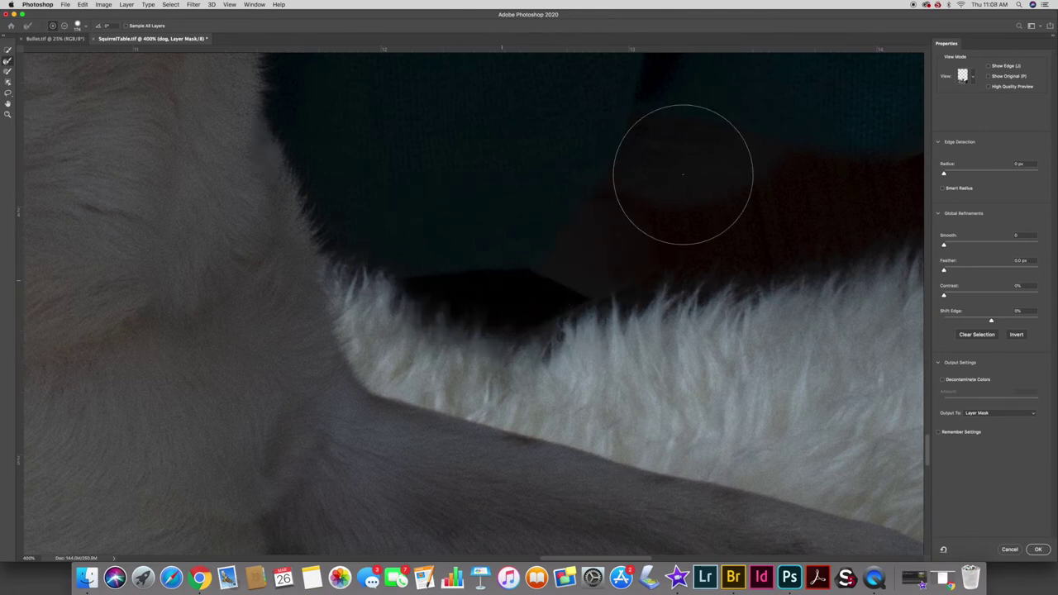
- Brush the Refine Edge Brush over the floor between the tablecloth's hem and the fur rug beside the dog's chest
{"action": "mouse_move", "coordinate": [594, 234]}
{"action": "left_mouse_down"}
{"action": "mouse_move", "coordinate": [569, 233]}
{"action": "mouse_move", "coordinate": [575, 241]}
{"action": "left_mouse_up"}
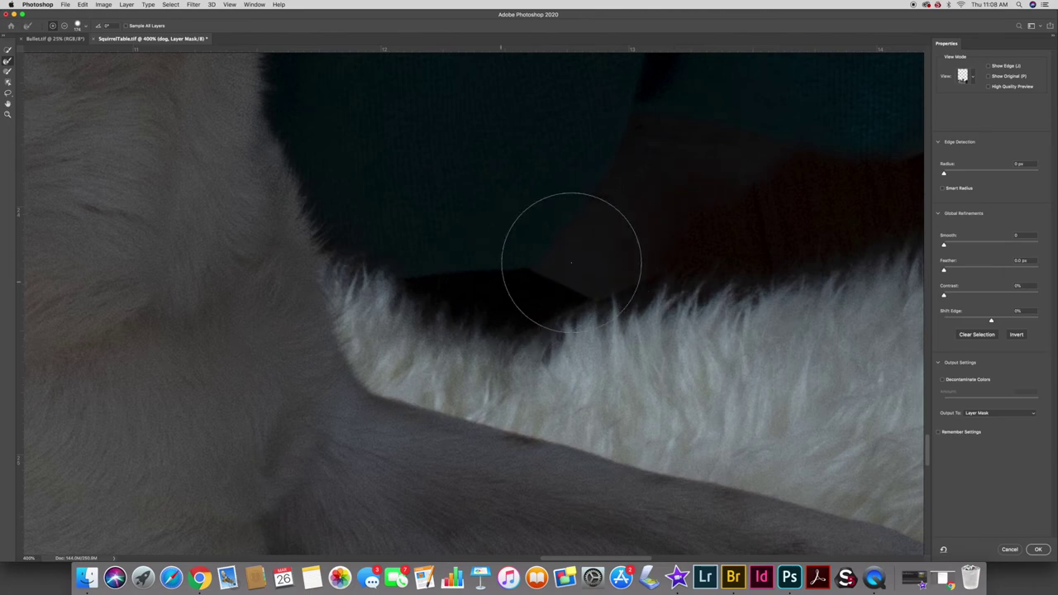
{"action": "left_click", "coordinate": [775, 218]}
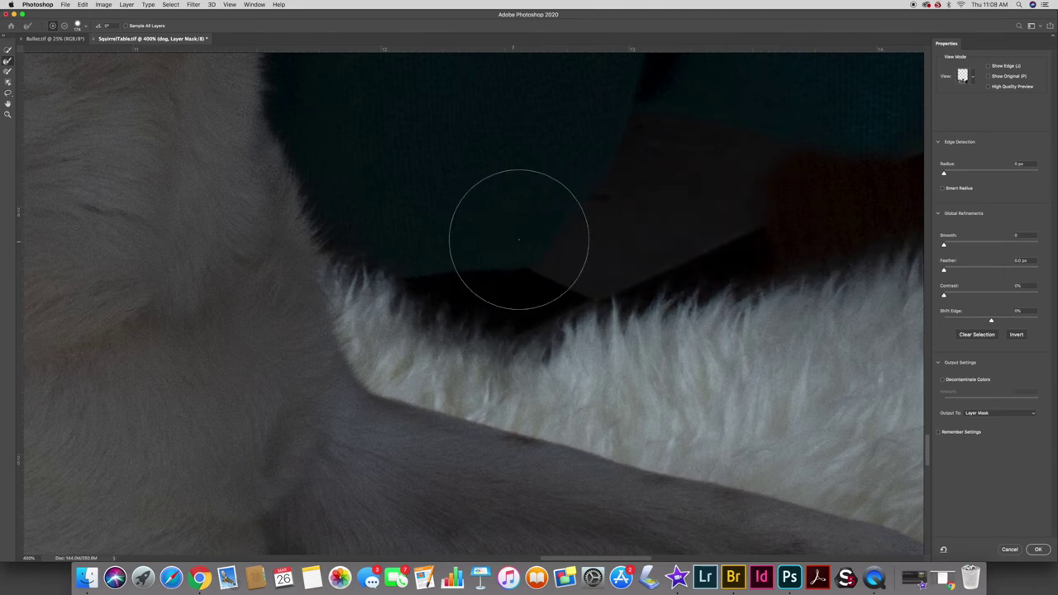
{"action": "key", "text": "super+minus"}
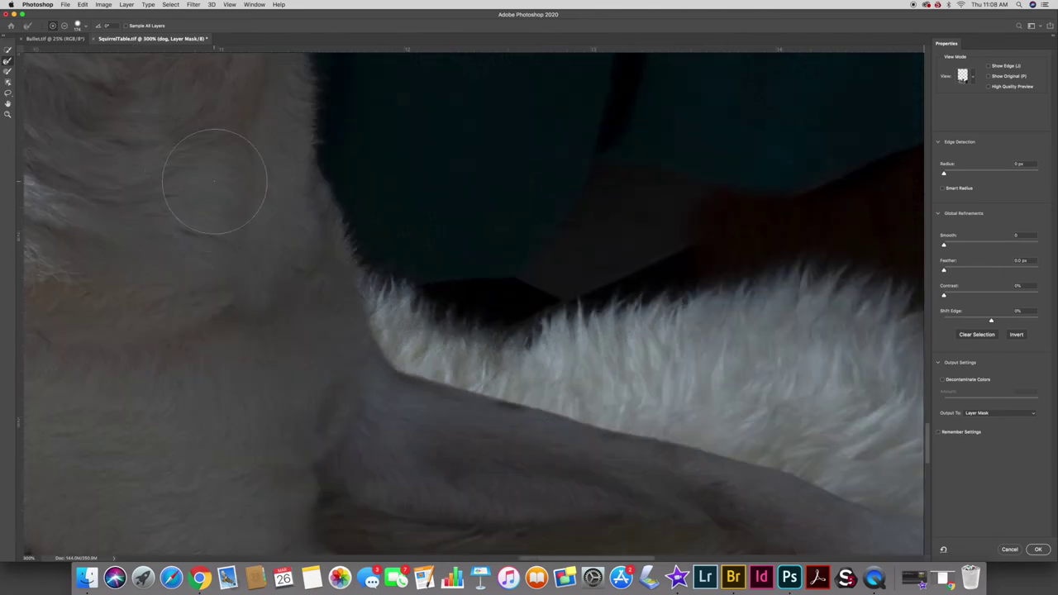
{"action": "key", "text": "super+0"}
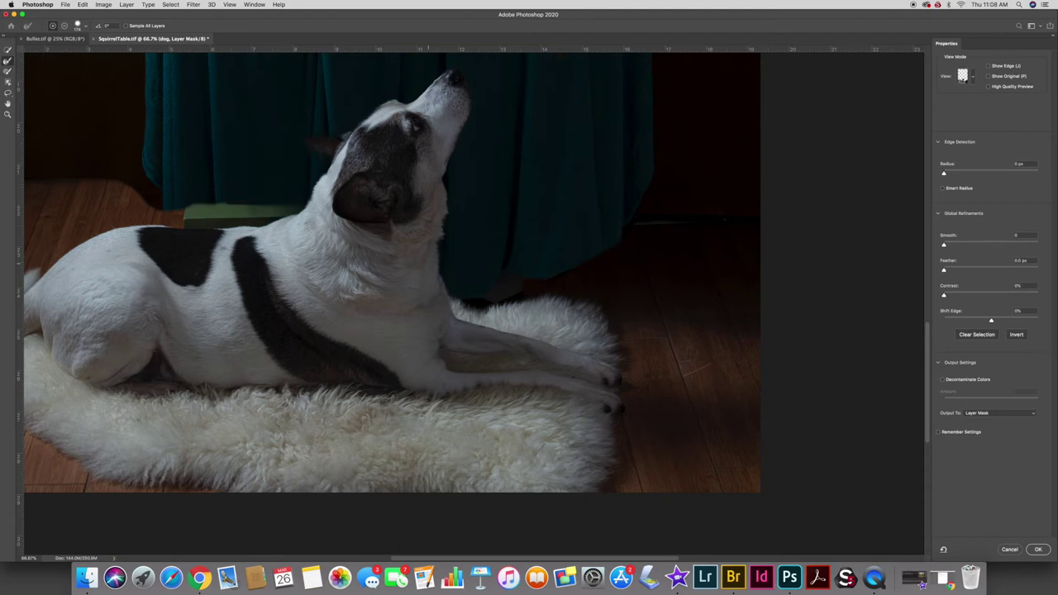
- With the Brush tool, paint the wood floor between the tablecloth's hem and the fur rug back into the dog's mask
{"action": "key", "text": "b"}
{"action": "key", "text": "super+equal"}
{"action": "key", "text": "super+equal"}
{"action": "key", "text": "super+equal"}
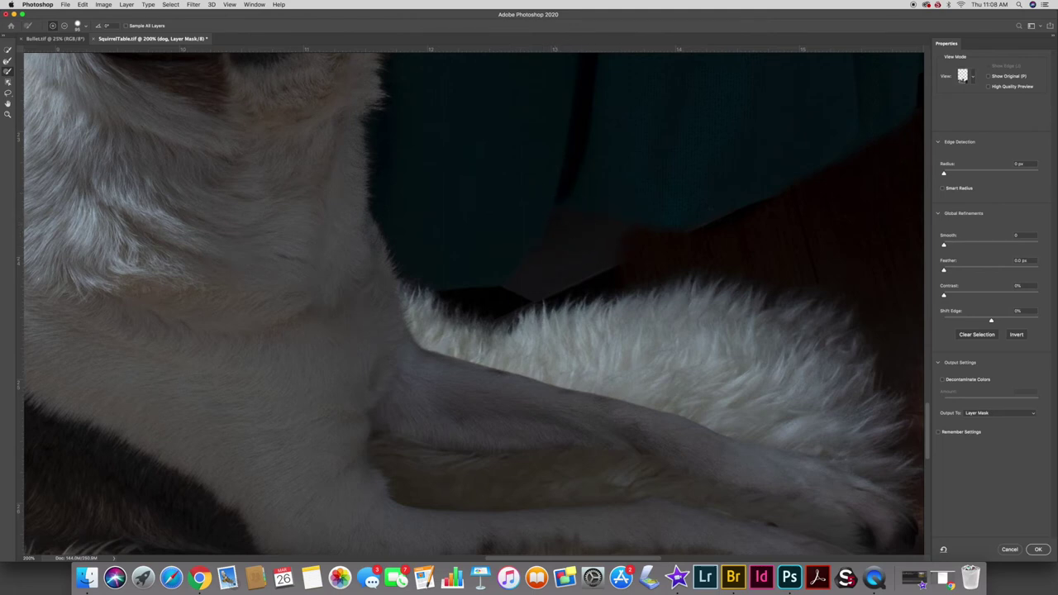
{"action": "mouse_move", "coordinate": [493, 224]}
{"action": "left_mouse_down"}
{"action": "mouse_move", "coordinate": [559, 251]}
{"action": "mouse_move", "coordinate": [590, 228]}
{"action": "mouse_move", "coordinate": [505, 267]}
{"action": "mouse_move", "coordinate": [610, 247]}
{"action": "mouse_move", "coordinate": [558, 277]}
{"action": "mouse_move", "coordinate": [576, 272]}
{"action": "mouse_move", "coordinate": [562, 222]}
{"action": "mouse_move", "coordinate": [542, 255]}
{"action": "mouse_move", "coordinate": [481, 291]}
{"action": "mouse_move", "coordinate": [520, 290]}
{"action": "mouse_move", "coordinate": [518, 311]}
{"action": "mouse_move", "coordinate": [453, 295]}
{"action": "mouse_move", "coordinate": [714, 280]}
{"action": "left_mouse_up"}
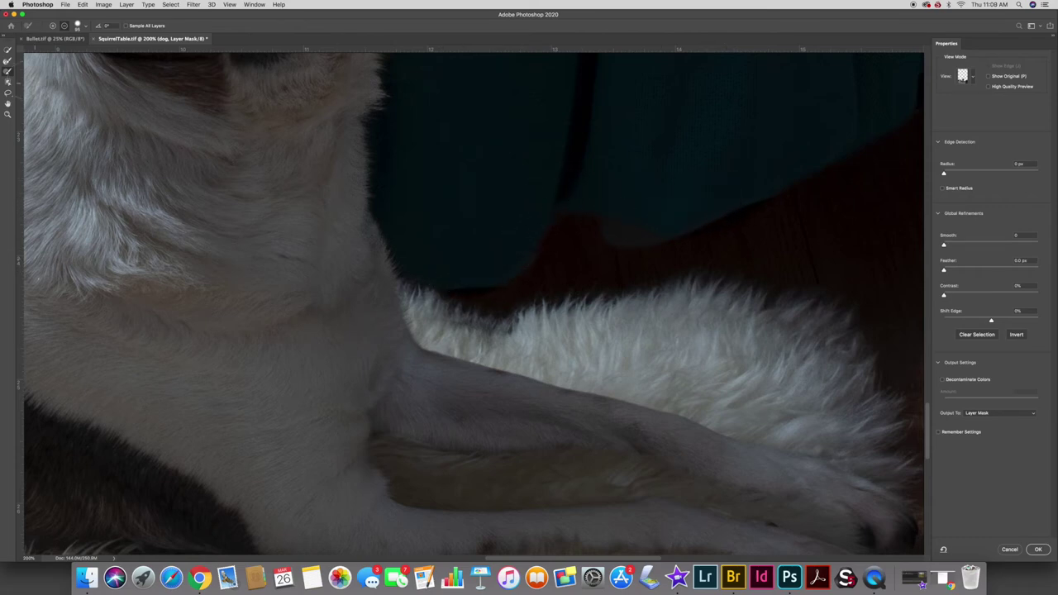
{"action": "left_click", "coordinate": [52, 26]}
{"action": "mouse_move", "coordinate": [632, 250]}
{"action": "left_mouse_down"}
{"action": "mouse_move", "coordinate": [647, 254]}
{"action": "mouse_move", "coordinate": [592, 238]}
{"action": "left_mouse_up"}
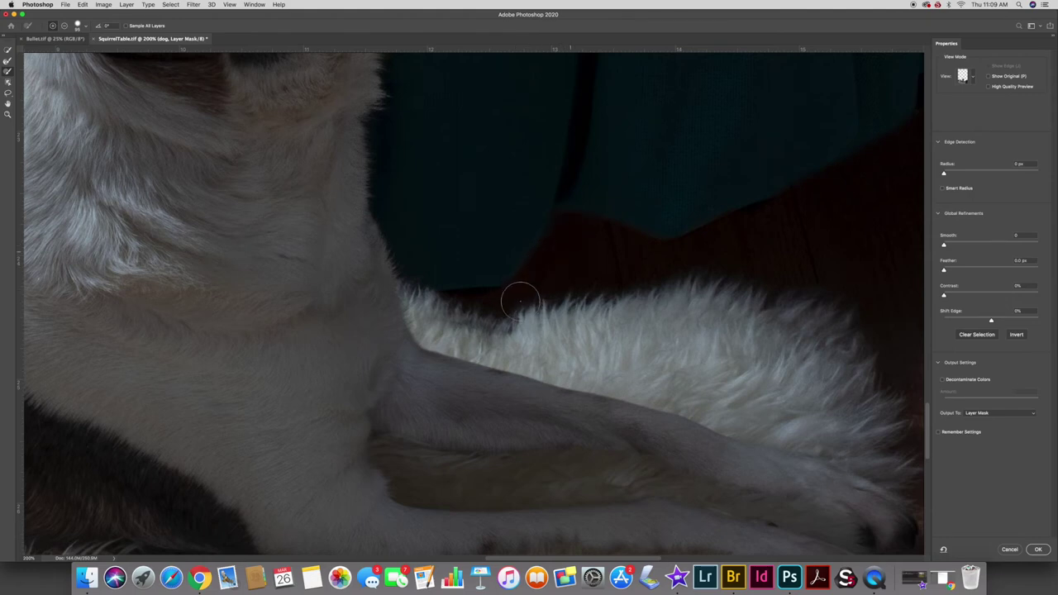
- Restore the base of the dog's far ear in the mask where it joins the head
{"action": "scroll", "coordinate": [776, 343], "scroll_direction": "right", "scroll_amount": 4}
{"action": "scroll", "coordinate": [775, 343], "scroll_direction": "down", "scroll_amount": 3}
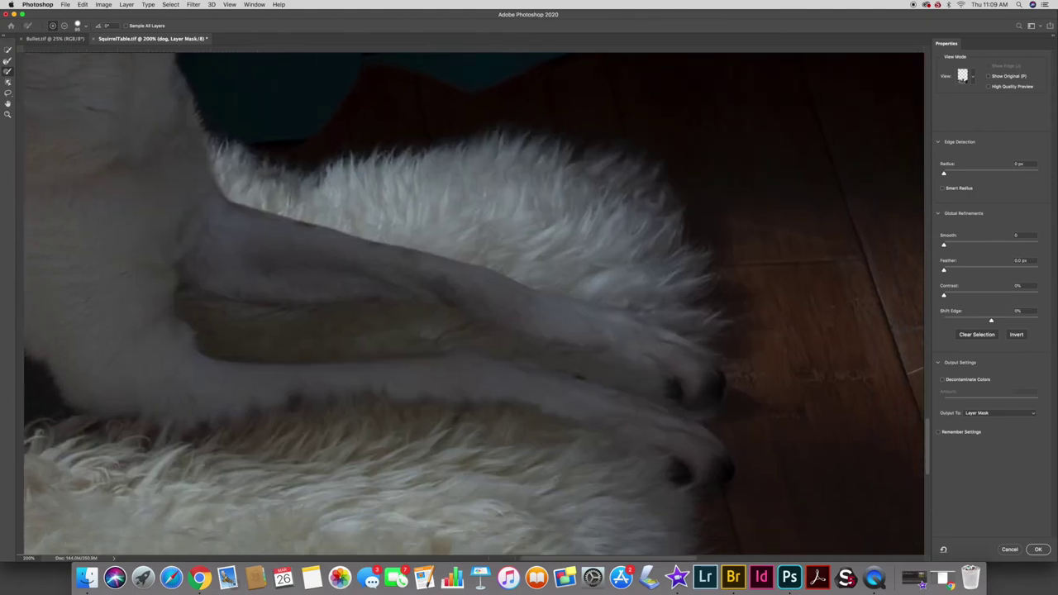
{"action": "scroll", "coordinate": [776, 343], "scroll_direction": "left", "scroll_amount": 6}
{"action": "scroll", "coordinate": [776, 342], "scroll_direction": "up", "scroll_amount": 2}
{"action": "scroll", "coordinate": [776, 342], "scroll_direction": "down", "scroll_amount": 1}
{"action": "scroll", "coordinate": [474, 303], "scroll_direction": "up", "scroll_amount": 10}
{"action": "scroll", "coordinate": [474, 304], "scroll_direction": "left", "scroll_amount": 10}
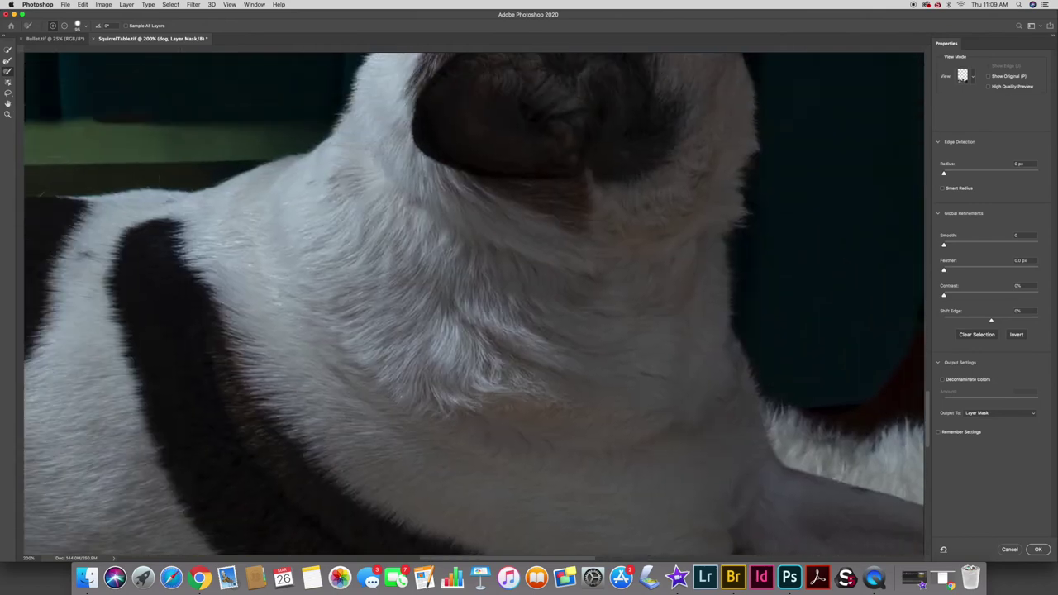
{"action": "scroll", "coordinate": [474, 304], "scroll_direction": "right", "scroll_amount": 1}
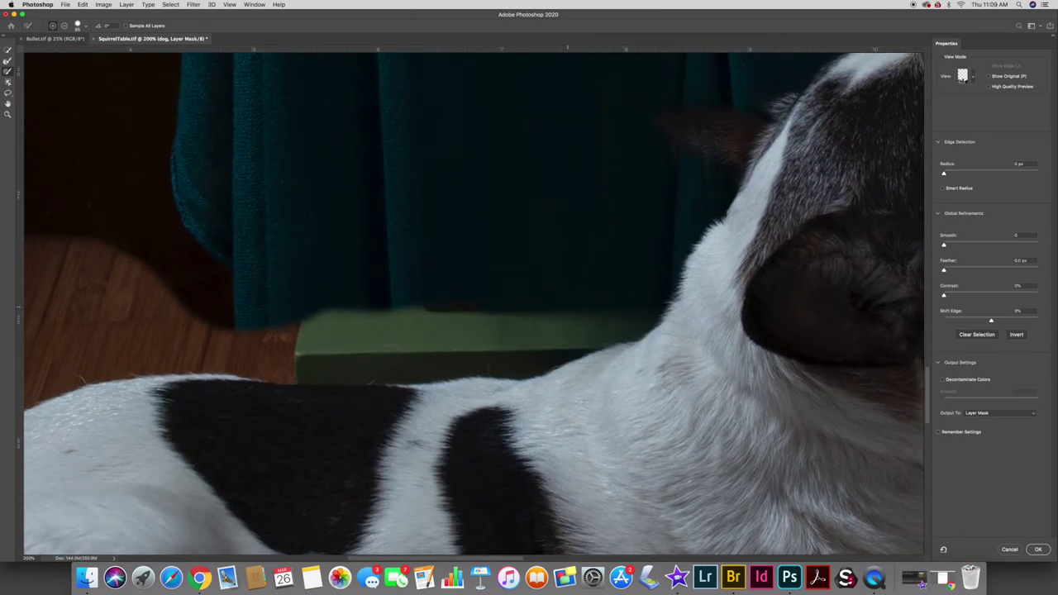
{"action": "scroll", "coordinate": [454, 271], "scroll_direction": "up", "scroll_amount": 3}
{"action": "scroll", "coordinate": [454, 271], "scroll_direction": "right", "scroll_amount": 6}
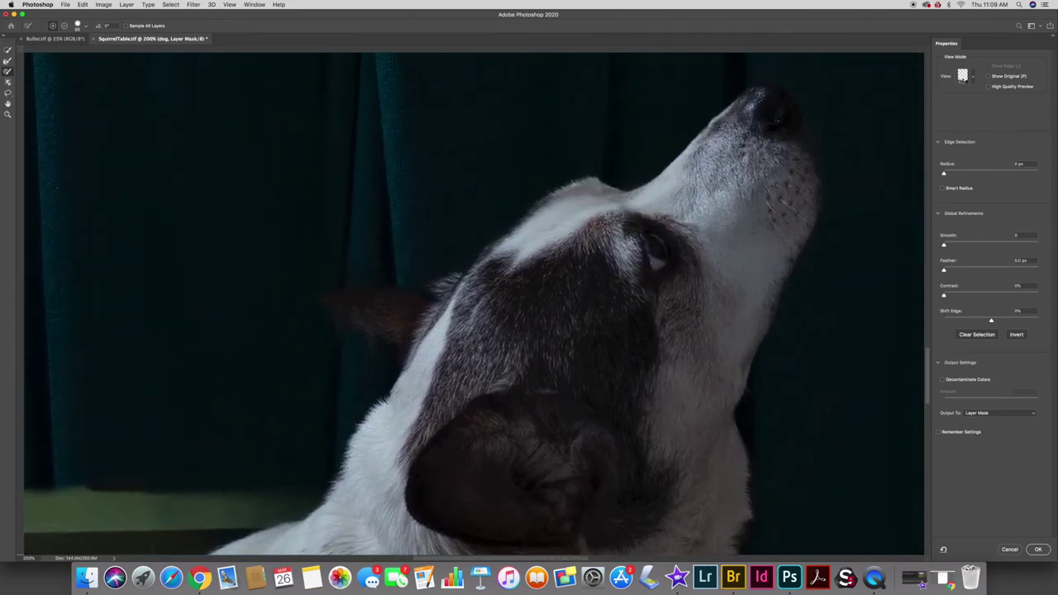
{"action": "left_click_drag", "start_coordinate": [388, 299], "coordinate": [429, 297]}
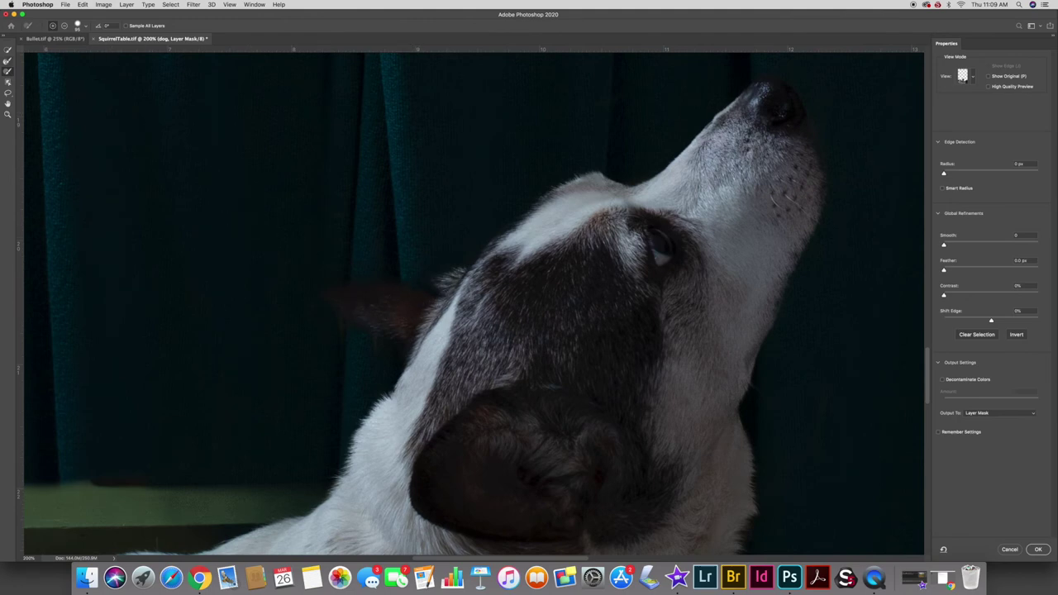
{"action": "mouse_move", "coordinate": [409, 306]}
{"action": "left_mouse_down"}
{"action": "mouse_move", "coordinate": [438, 297]}
{"action": "mouse_move", "coordinate": [368, 305]}
{"action": "mouse_move", "coordinate": [394, 317]}
{"action": "mouse_move", "coordinate": [432, 309]}
{"action": "left_mouse_up"}
{"action": "mouse_move", "coordinate": [486, 278]}
{"action": "left_mouse_down"}
{"action": "mouse_move", "coordinate": [375, 303]}
{"action": "mouse_move", "coordinate": [409, 328]}
{"action": "left_mouse_up"}
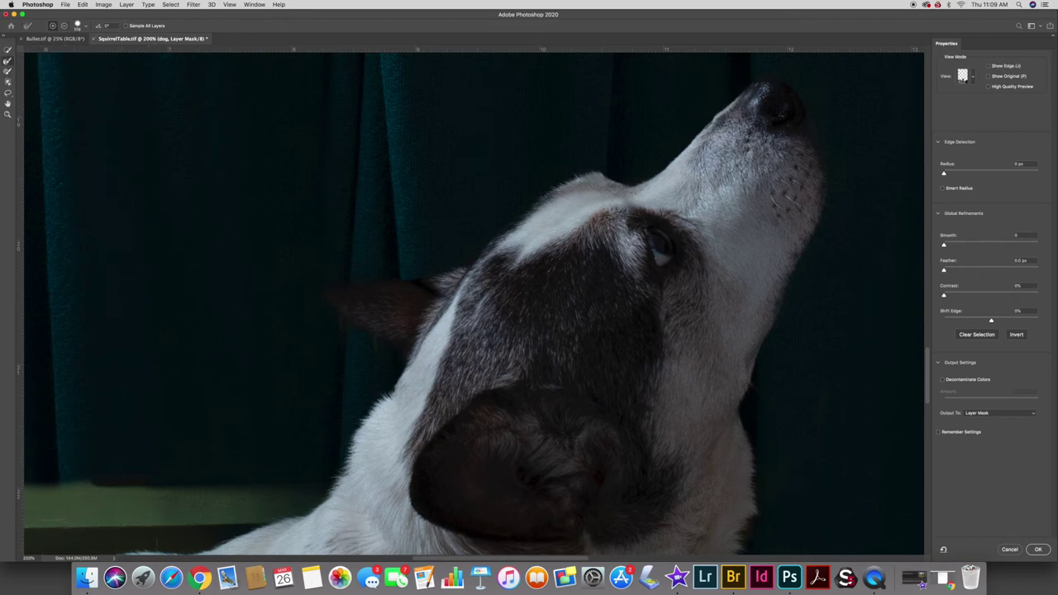
- Adjust the brush size, paint the far ear's tip back into the mask and trim the leftover background around its outline
{"action": "left_click", "coordinate": [86, 25]}
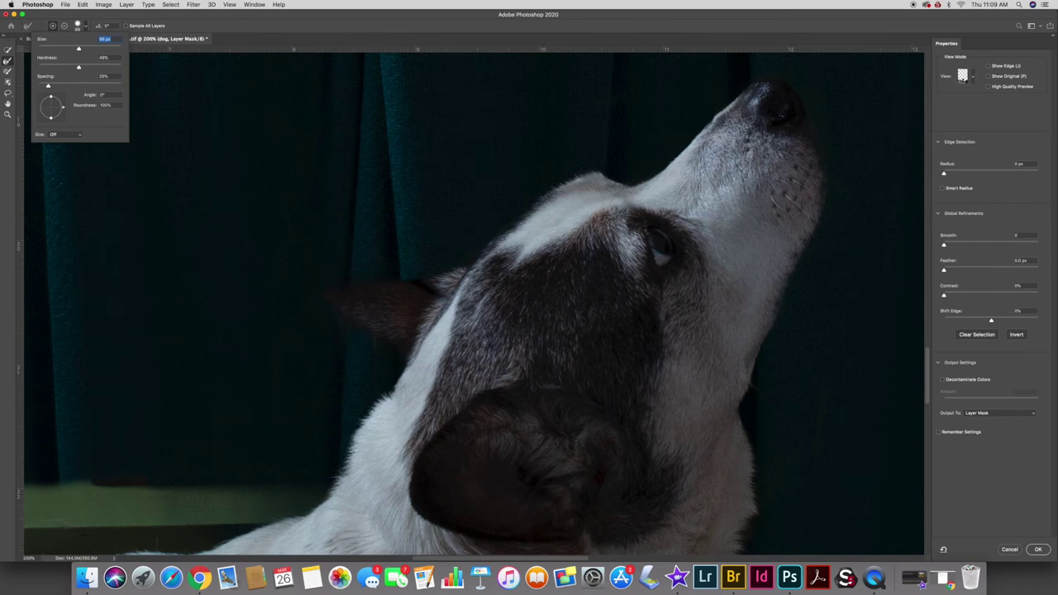
{"action": "key", "text": "Return"}
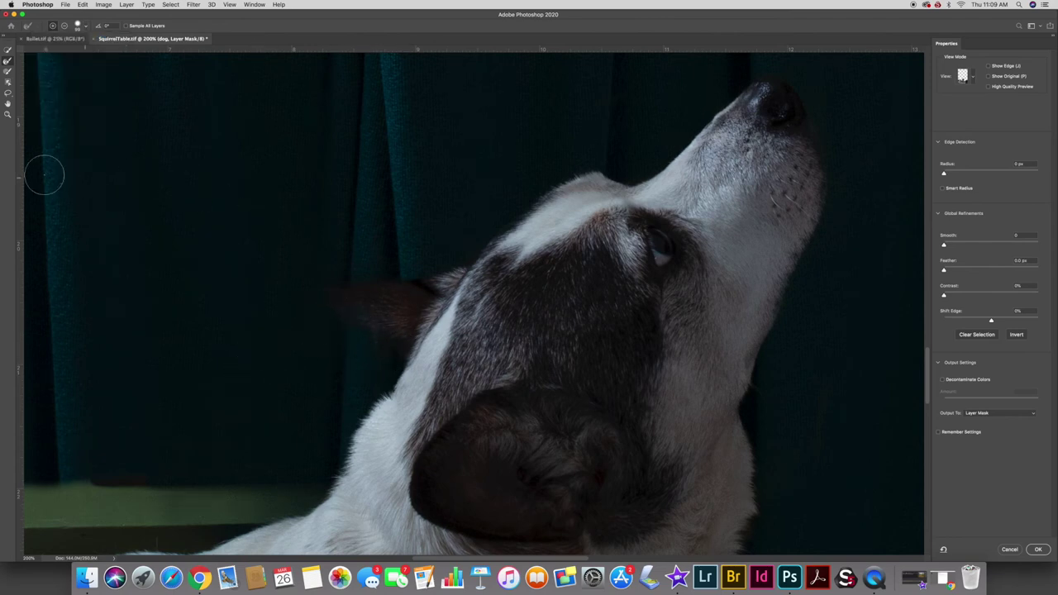
{"action": "left_click", "coordinate": [8, 71]}
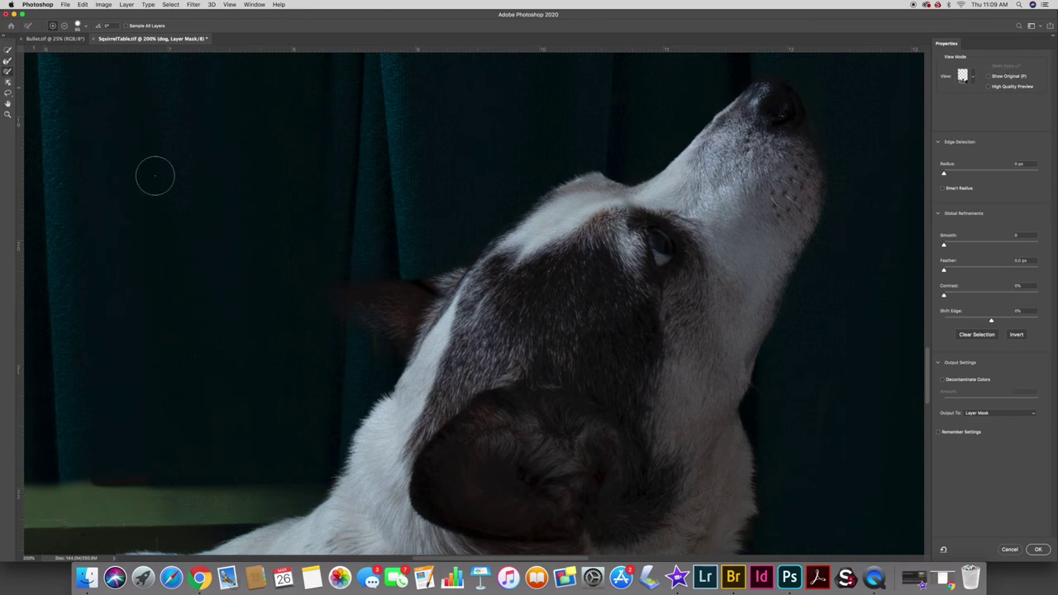
{"action": "left_click", "coordinate": [86, 26]}
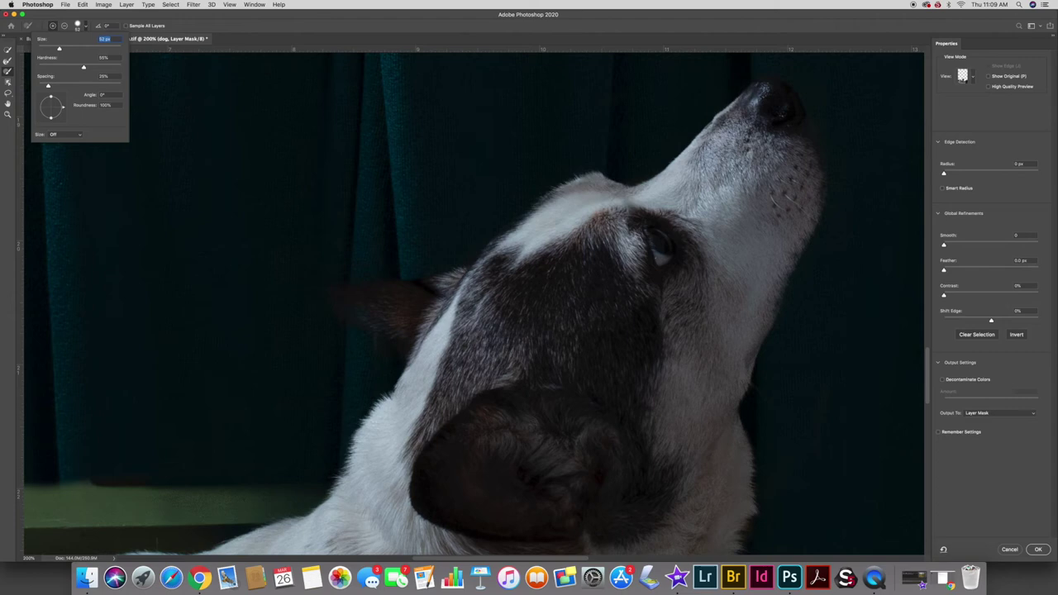
{"action": "key", "text": "Return"}
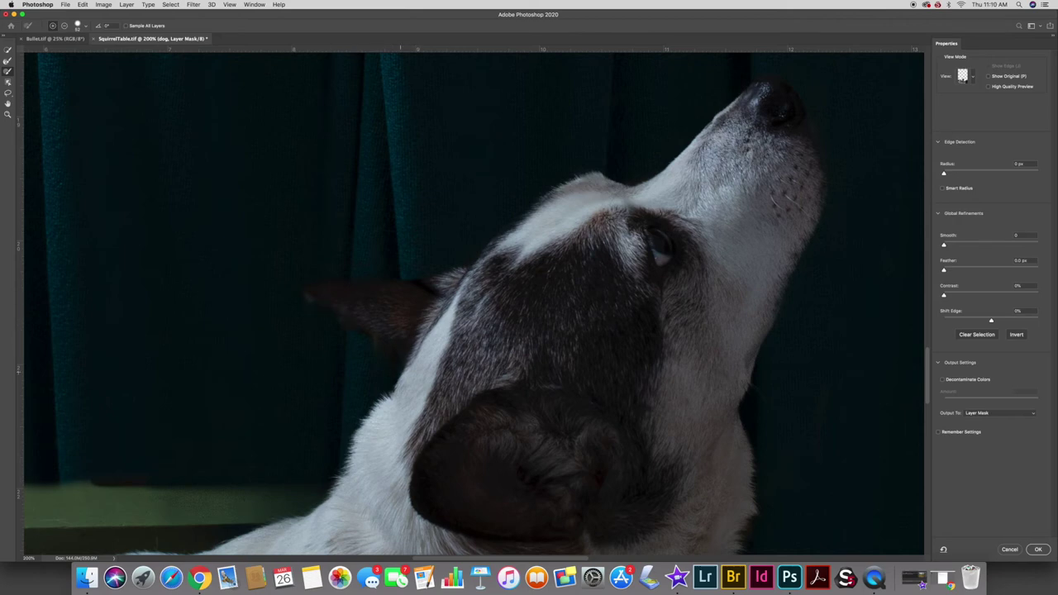
{"action": "key", "text": "alt"}
{"action": "left_click_drag", "start_coordinate": [389, 385], "coordinate": [582, 199]}
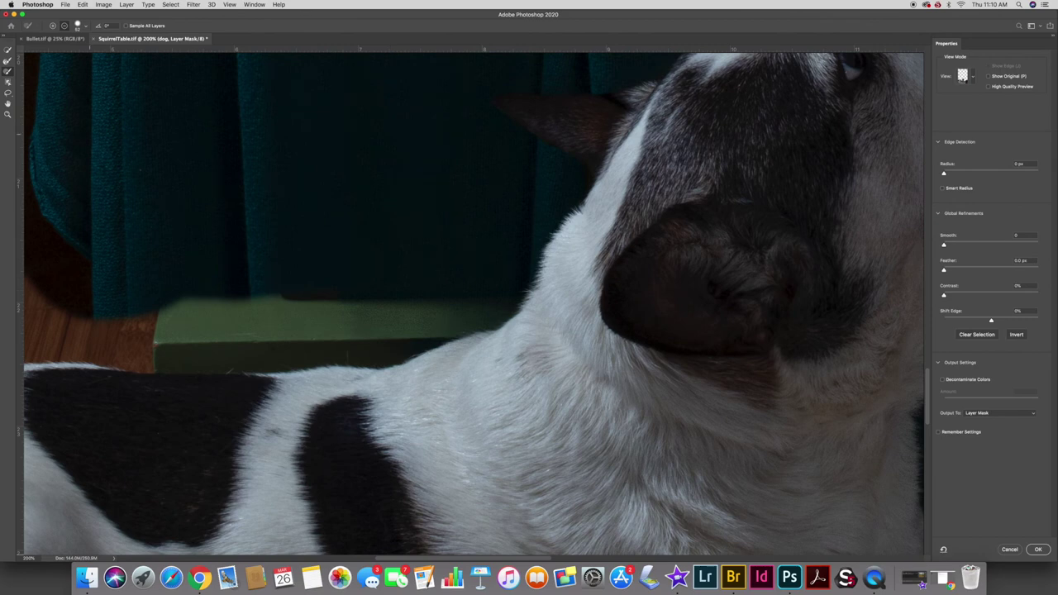
- Remove the green bench above the dog's back from the mask with a larger Refine Edge Brush, bringing out the teal tablecloth
{"action": "key", "text": "r"}
{"action": "mouse_move", "coordinate": [398, 345]}
{"action": "left_mouse_down"}
{"action": "mouse_move", "coordinate": [430, 335]}
{"action": "mouse_move", "coordinate": [354, 358]}
{"action": "mouse_move", "coordinate": [460, 330]}
{"action": "mouse_move", "coordinate": [468, 295]}
{"action": "mouse_move", "coordinate": [263, 322]}
{"action": "mouse_move", "coordinate": [243, 345]}
{"action": "mouse_move", "coordinate": [209, 351]}
{"action": "mouse_move", "coordinate": [439, 291]}
{"action": "left_mouse_up"}
{"action": "mouse_move", "coordinate": [325, 287]}
{"action": "left_mouse_down"}
{"action": "mouse_move", "coordinate": [496, 302]}
{"action": "mouse_move", "coordinate": [404, 338]}
{"action": "mouse_move", "coordinate": [222, 345]}
{"action": "mouse_move", "coordinate": [384, 357]}
{"action": "left_mouse_up"}
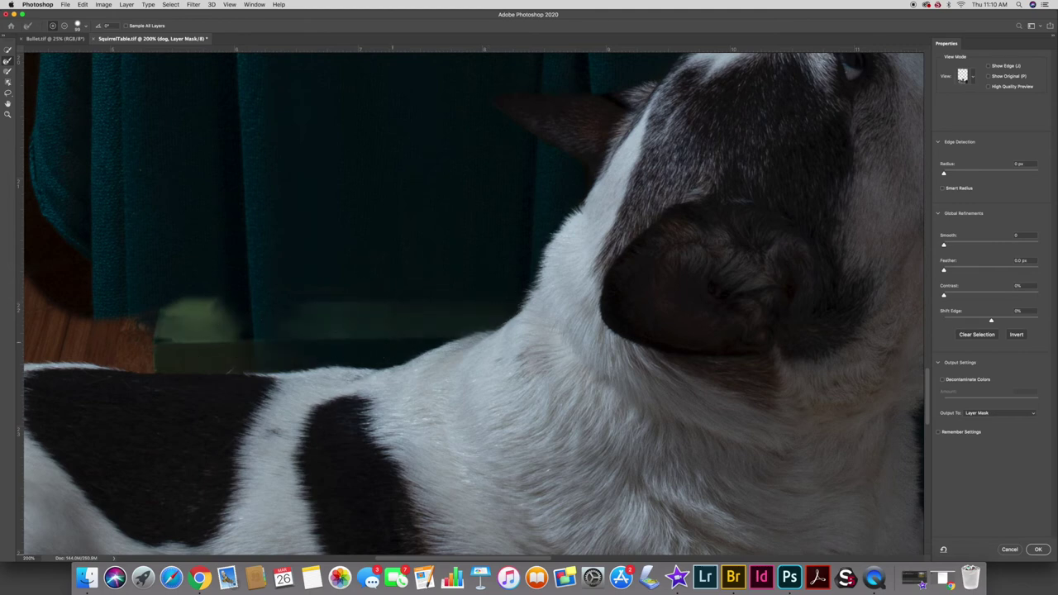
{"action": "mouse_move", "coordinate": [162, 341]}
{"action": "left_mouse_down"}
{"action": "mouse_move", "coordinate": [238, 347]}
{"action": "mouse_move", "coordinate": [276, 324]}
{"action": "left_mouse_up"}
{"action": "left_click", "coordinate": [85, 26]}
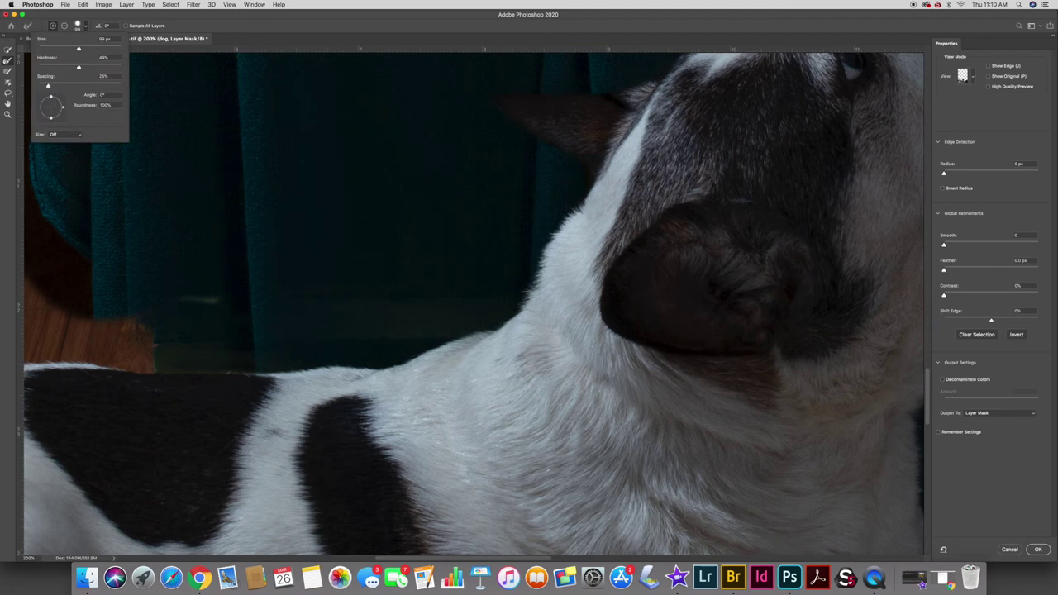
{"action": "mouse_move", "coordinate": [498, 276]}
{"action": "left_mouse_down"}
{"action": "mouse_move", "coordinate": [390, 333]}
{"action": "mouse_move", "coordinate": [226, 355]}
{"action": "mouse_move", "coordinate": [172, 289]}
{"action": "left_mouse_up"}
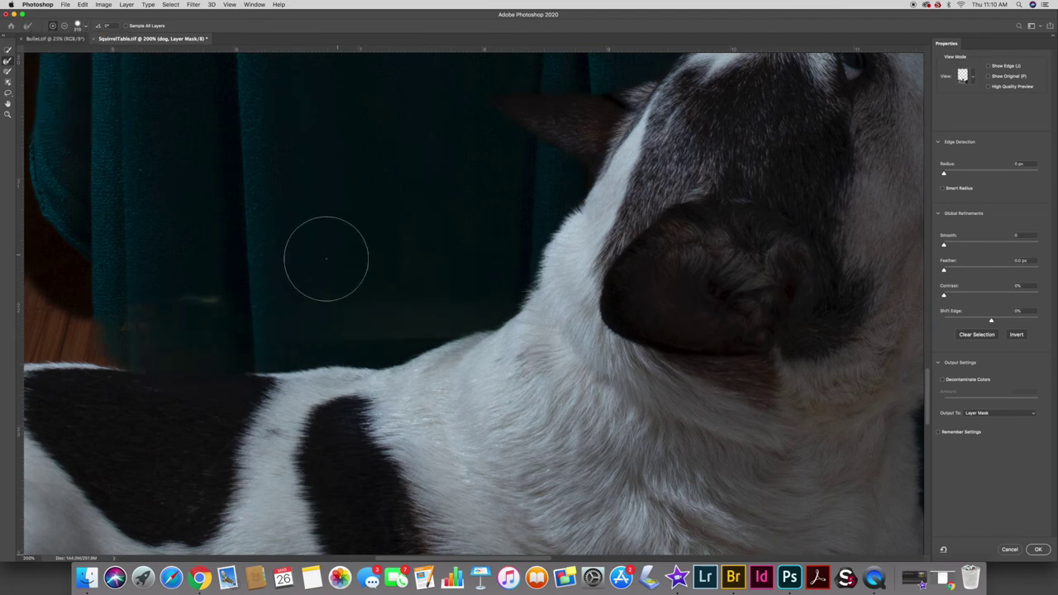
{"action": "mouse_move", "coordinate": [150, 322]}
{"action": "left_mouse_down"}
{"action": "mouse_move", "coordinate": [435, 278]}
{"action": "mouse_move", "coordinate": [276, 323]}
{"action": "mouse_move", "coordinate": [137, 341]}
{"action": "mouse_move", "coordinate": [333, 285]}
{"action": "left_mouse_up"}
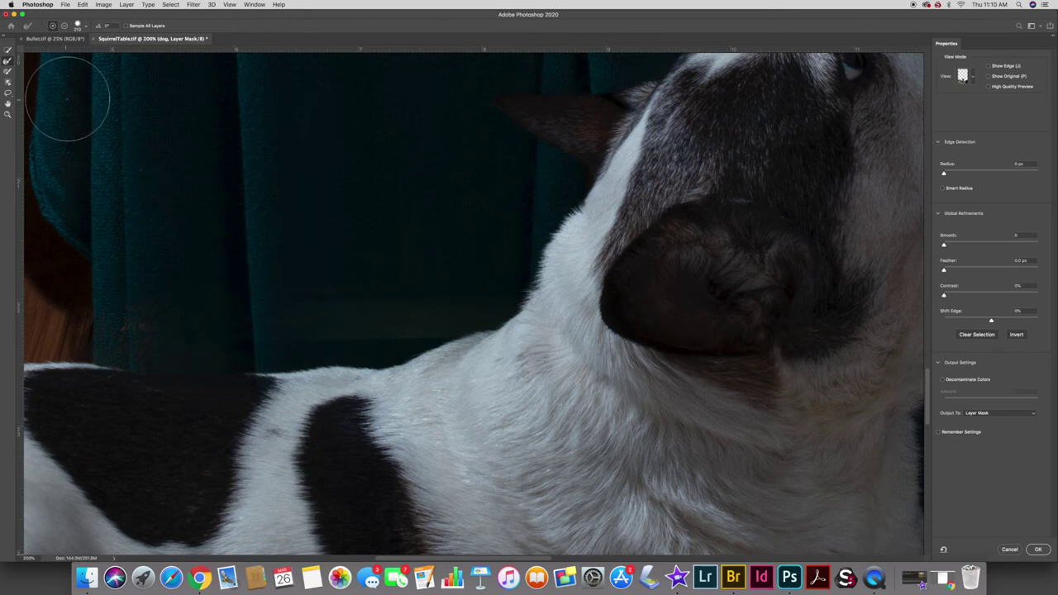
- Clear the faint bench remnants from the tablecloth above the dog's back using the Brush tool in subtract mode
{"action": "left_click", "coordinate": [7, 71]}
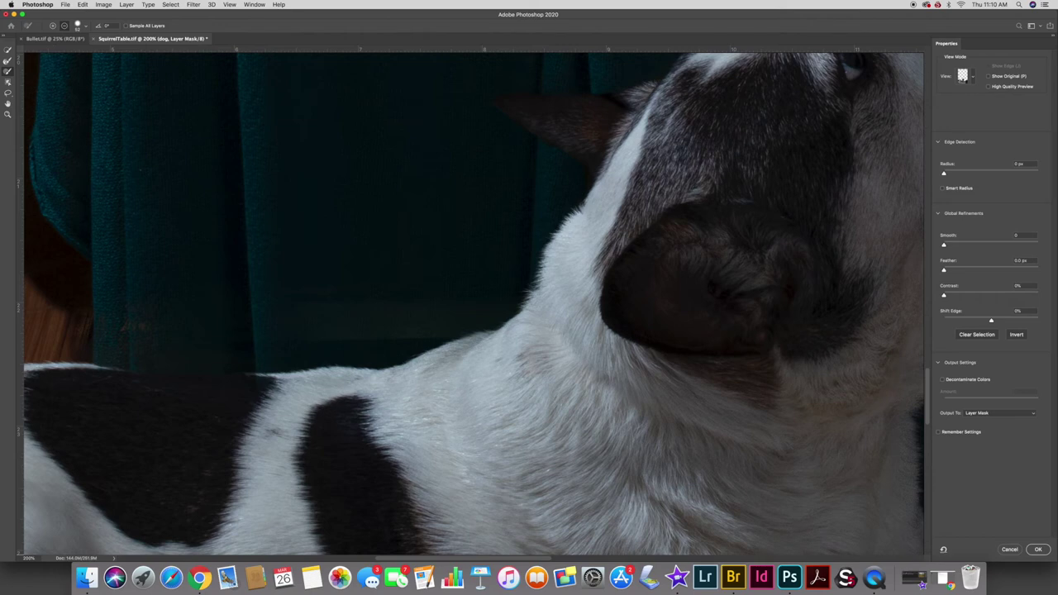
{"action": "left_click", "coordinate": [81, 27]}
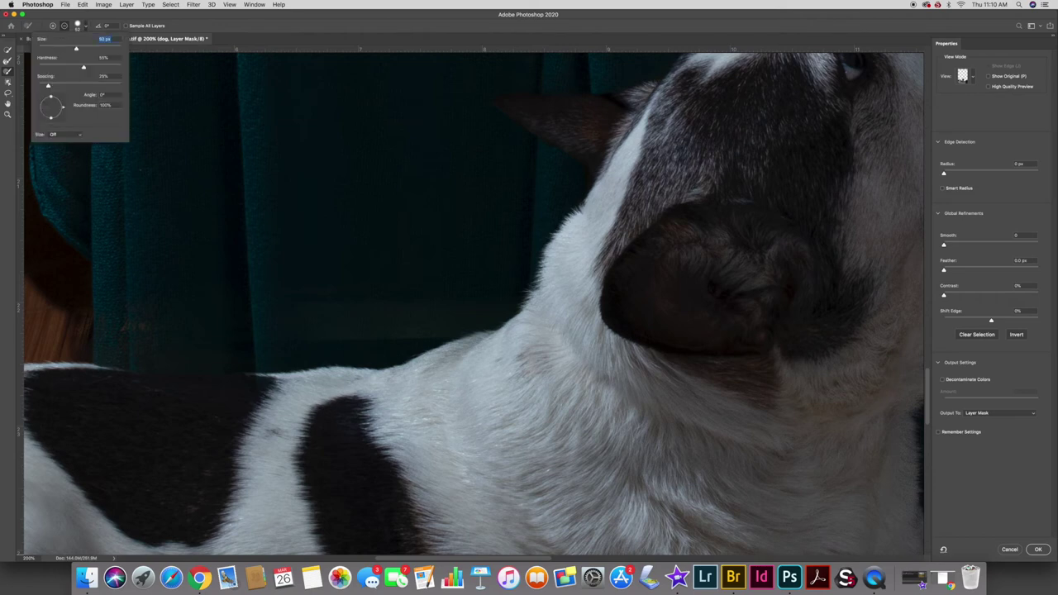
{"action": "mouse_move", "coordinate": [374, 289]}
{"action": "left_mouse_down"}
{"action": "mouse_move", "coordinate": [371, 326]}
{"action": "mouse_move", "coordinate": [406, 311]}
{"action": "mouse_move", "coordinate": [403, 324]}
{"action": "mouse_move", "coordinate": [391, 303]}
{"action": "mouse_move", "coordinate": [484, 301]}
{"action": "mouse_move", "coordinate": [415, 320]}
{"action": "mouse_move", "coordinate": [485, 301]}
{"action": "mouse_move", "coordinate": [409, 320]}
{"action": "mouse_move", "coordinate": [273, 300]}
{"action": "mouse_move", "coordinate": [296, 341]}
{"action": "mouse_move", "coordinate": [178, 350]}
{"action": "mouse_move", "coordinate": [127, 346]}
{"action": "mouse_move", "coordinate": [136, 313]}
{"action": "mouse_move", "coordinate": [160, 311]}
{"action": "mouse_move", "coordinate": [129, 324]}
{"action": "mouse_move", "coordinate": [108, 314]}
{"action": "mouse_move", "coordinate": [107, 326]}
{"action": "mouse_move", "coordinate": [149, 351]}
{"action": "left_mouse_up"}
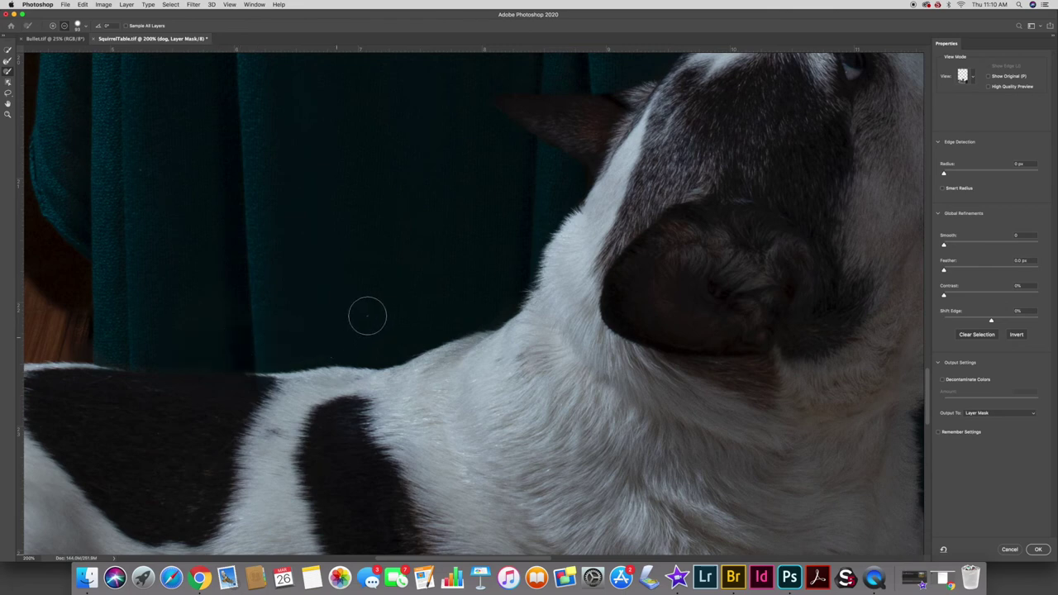
{"action": "scroll", "coordinate": [322, 331], "scroll_direction": "left", "scroll_amount": 5}
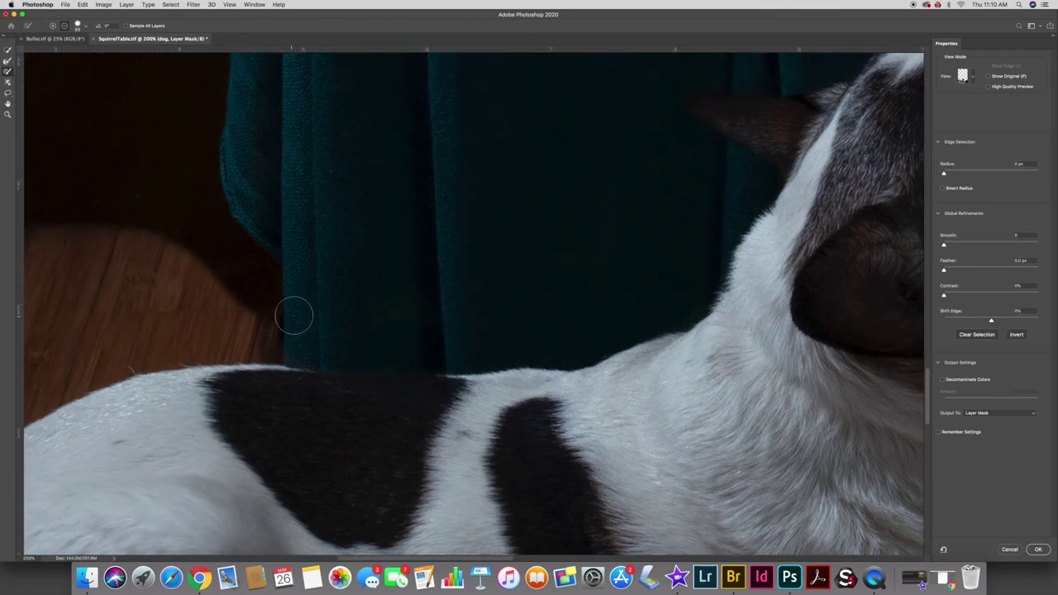
- Subtract the leftover floor beside the tablecloth's lower edge just above the dog's back from the mask
{"action": "left_click_drag", "start_coordinate": [267, 344], "coordinate": [307, 349]}
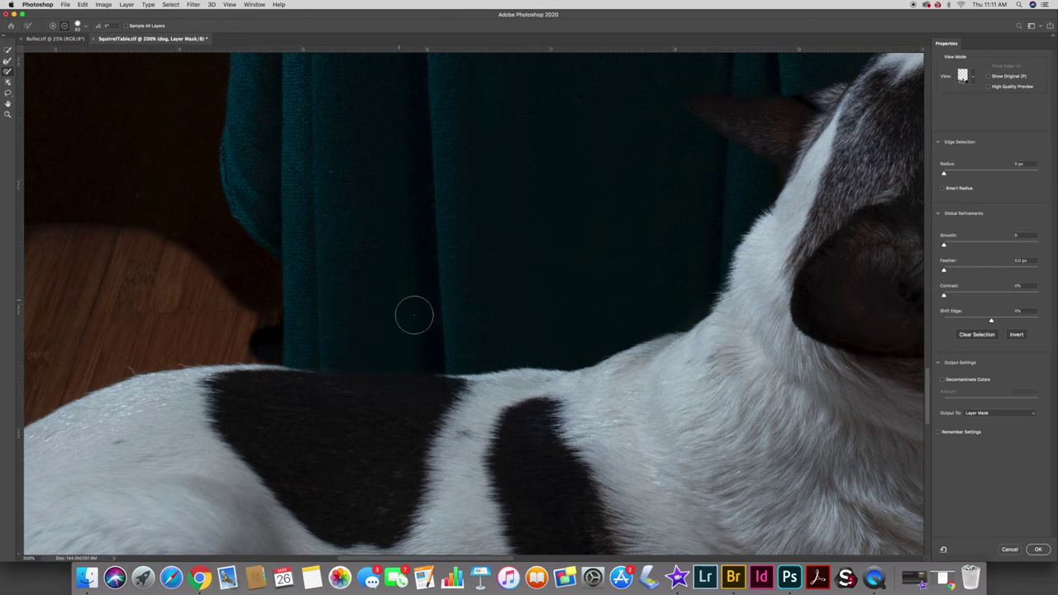
{"action": "left_click", "coordinate": [275, 336]}
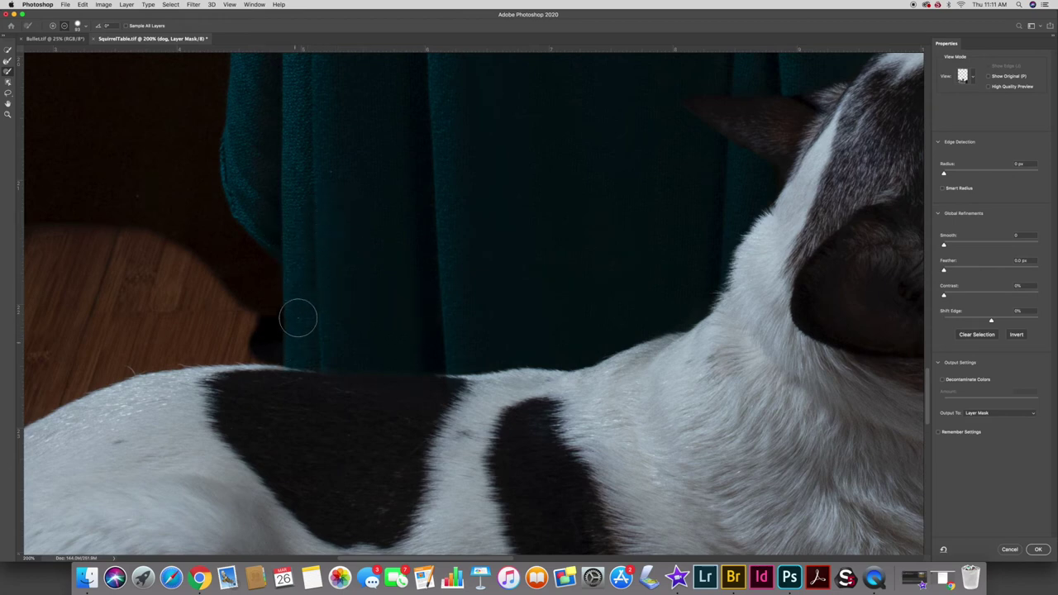
{"action": "scroll", "coordinate": [297, 322], "scroll_direction": "left", "scroll_amount": 5}
{"action": "scroll", "coordinate": [298, 322], "scroll_direction": "up", "scroll_amount": 2}
{"action": "scroll", "coordinate": [298, 323], "scroll_direction": "left", "scroll_amount": 3}
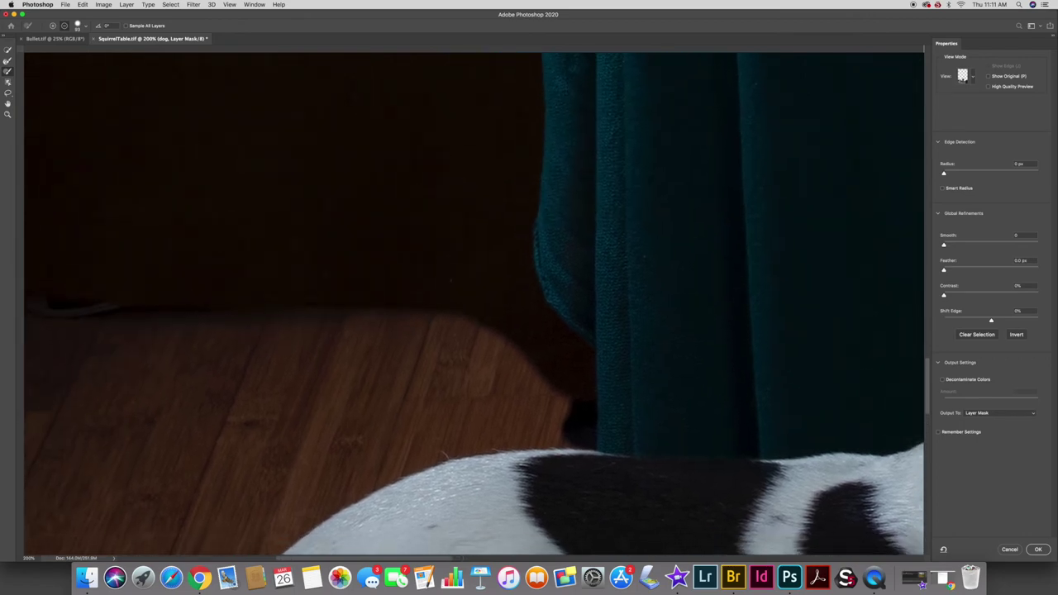
- Apply the refined selection as a Layer Mask output, and compare the image with and without the dog layer
{"action": "key", "text": "super+0"}
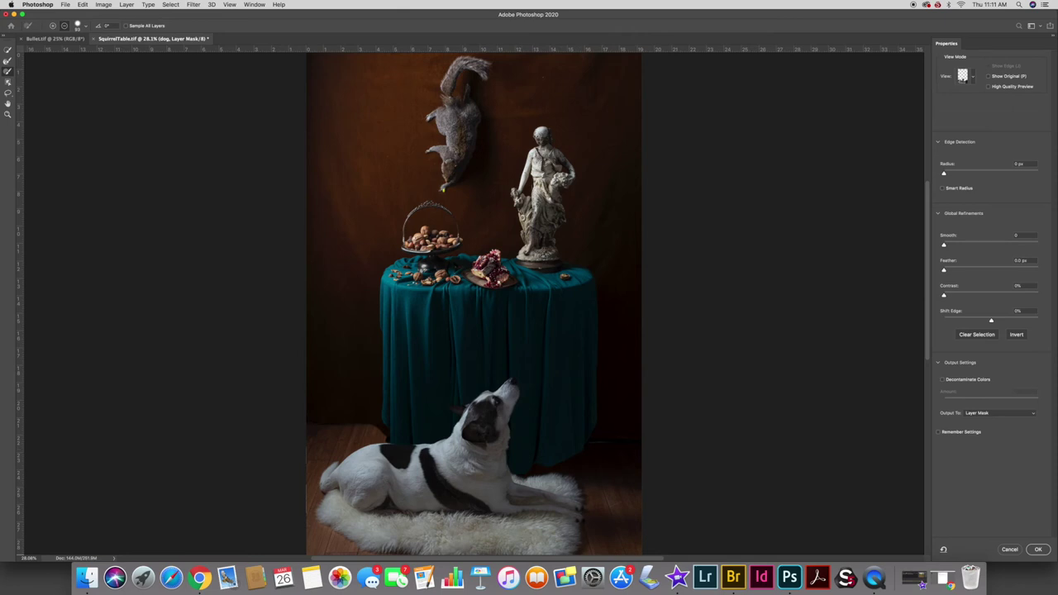
{"action": "left_click", "coordinate": [1025, 413]}
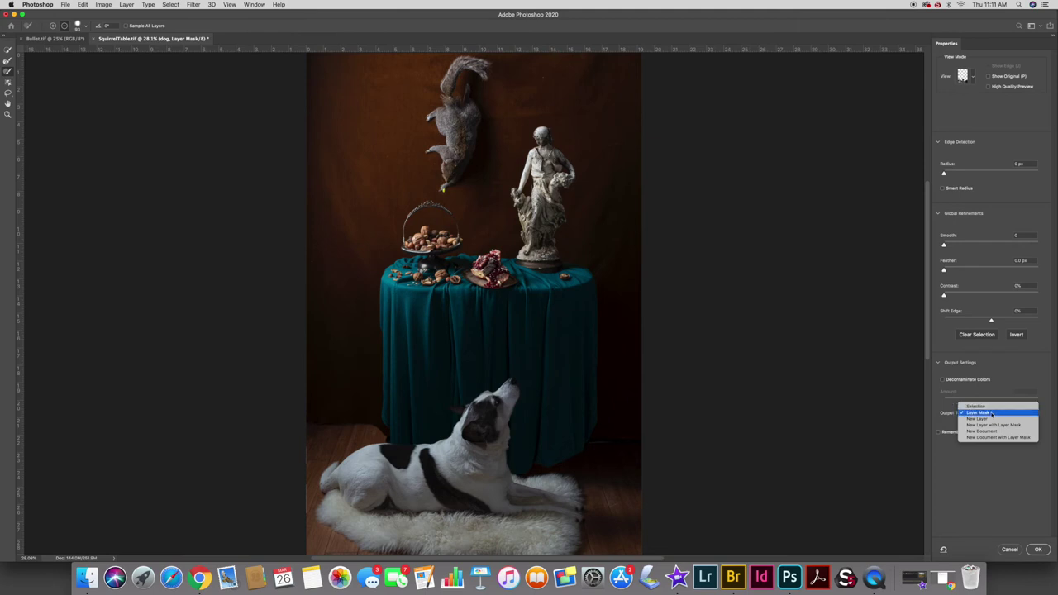
{"action": "left_click", "coordinate": [991, 412]}
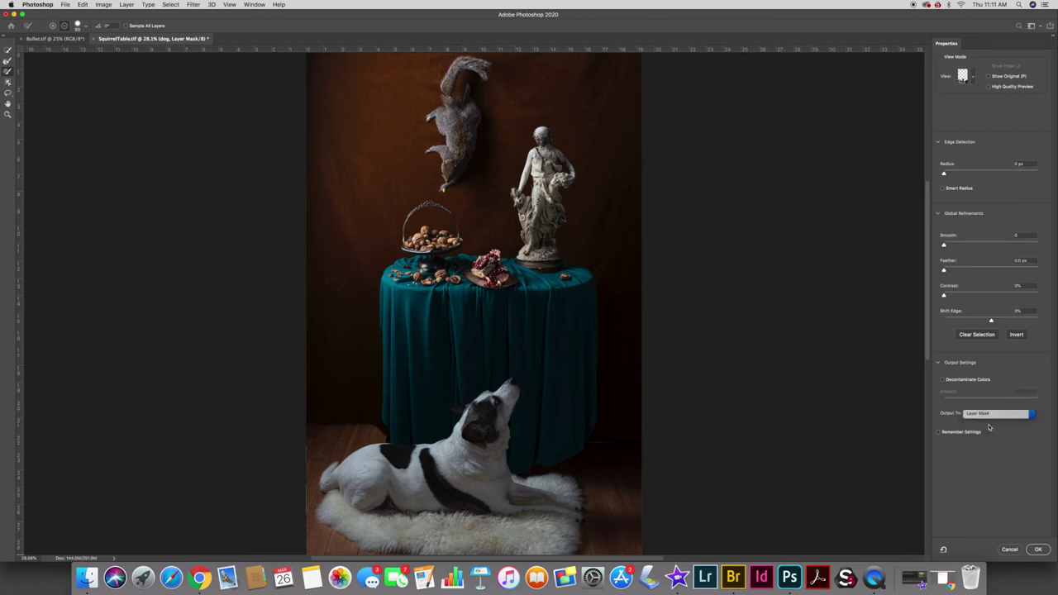
{"action": "left_click", "coordinate": [1039, 550]}
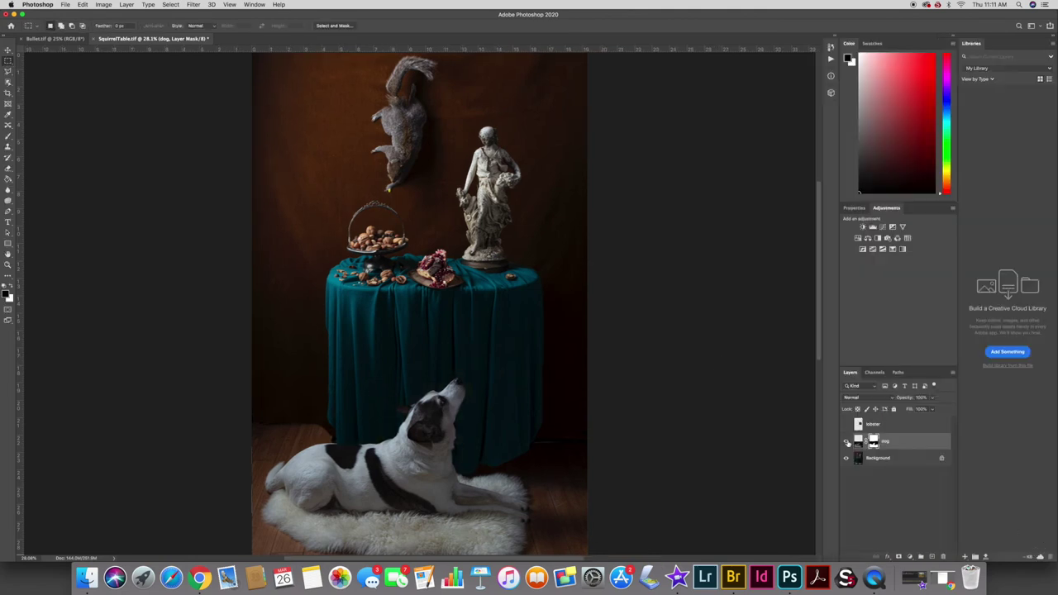
{"action": "left_click", "coordinate": [845, 442]}
{"action": "left_click", "coordinate": [846, 441]}
- Paint black on the dog's layer mask with a large brush to hide the upper part of the floor behind the dog
{"action": "key", "text": "super+equal"}
{"action": "key", "text": "super+equal"}
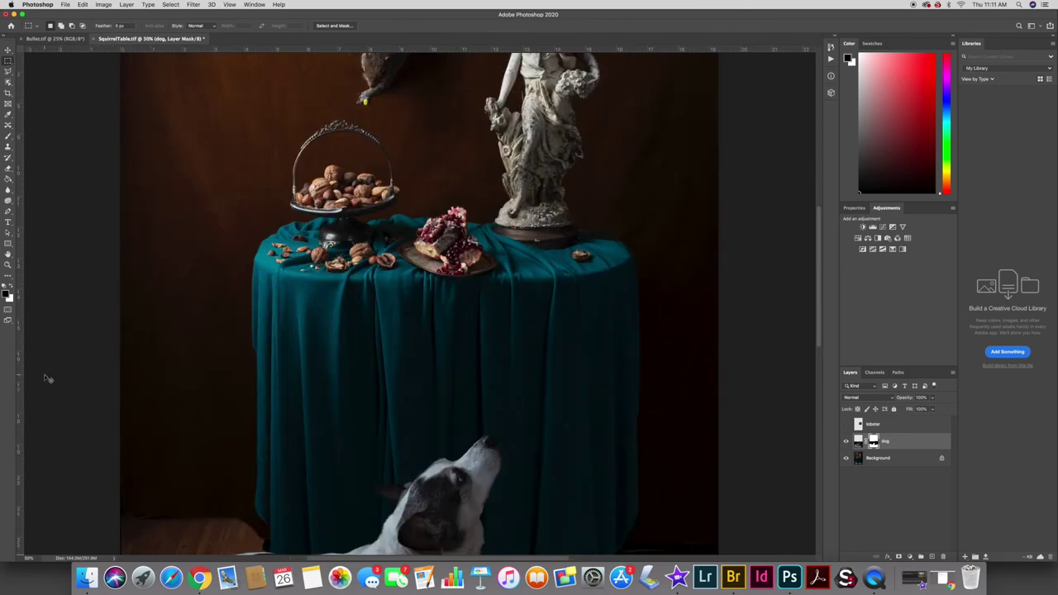
{"action": "key", "text": "super+equal"}
{"action": "key", "text": "super+equal"}
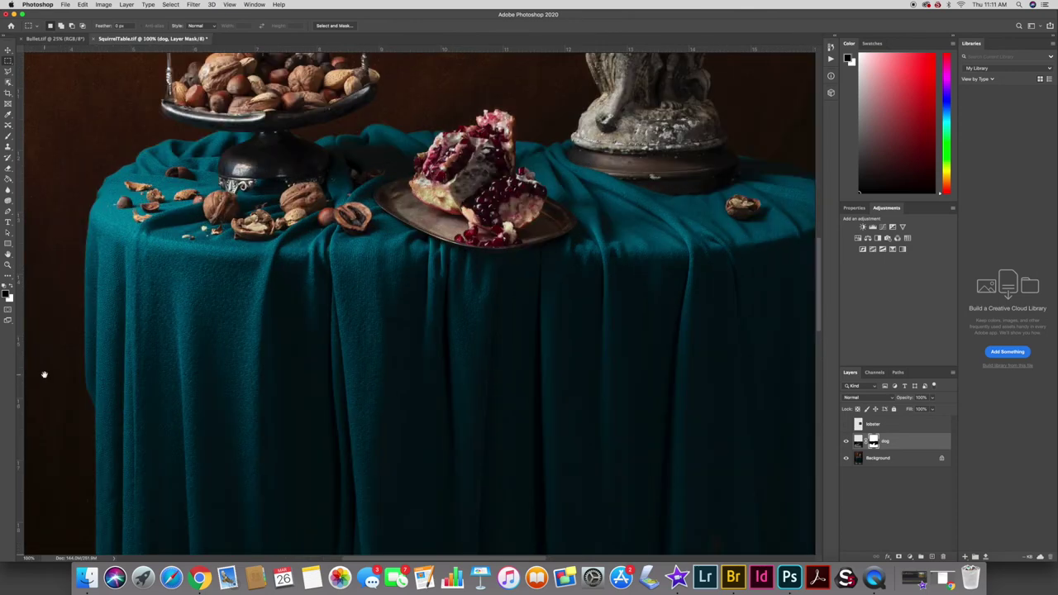
{"action": "left_click_drag", "start_coordinate": [240, 377], "coordinate": [368, 213]}
{"action": "left_click_drag", "start_coordinate": [310, 451], "coordinate": [383, 246]}
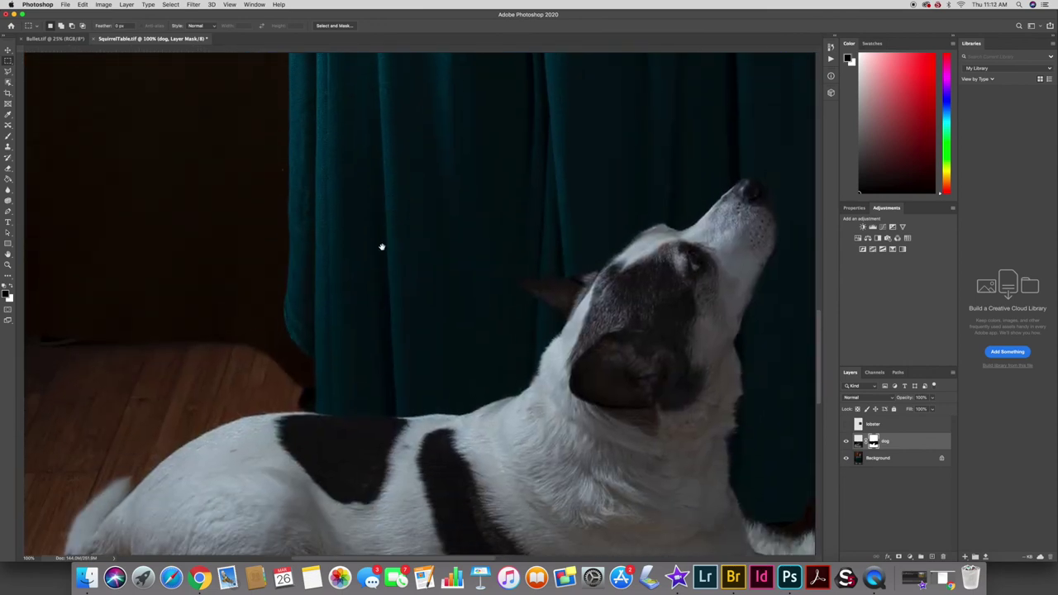
{"action": "left_click_drag", "start_coordinate": [342, 371], "coordinate": [444, 338]}
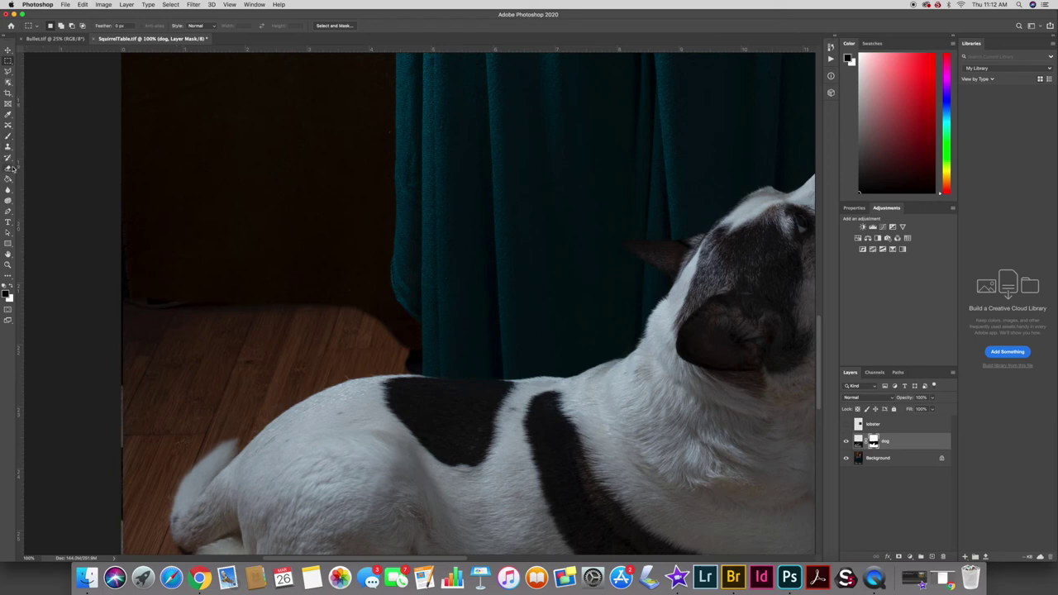
{"action": "left_click", "coordinate": [8, 136]}
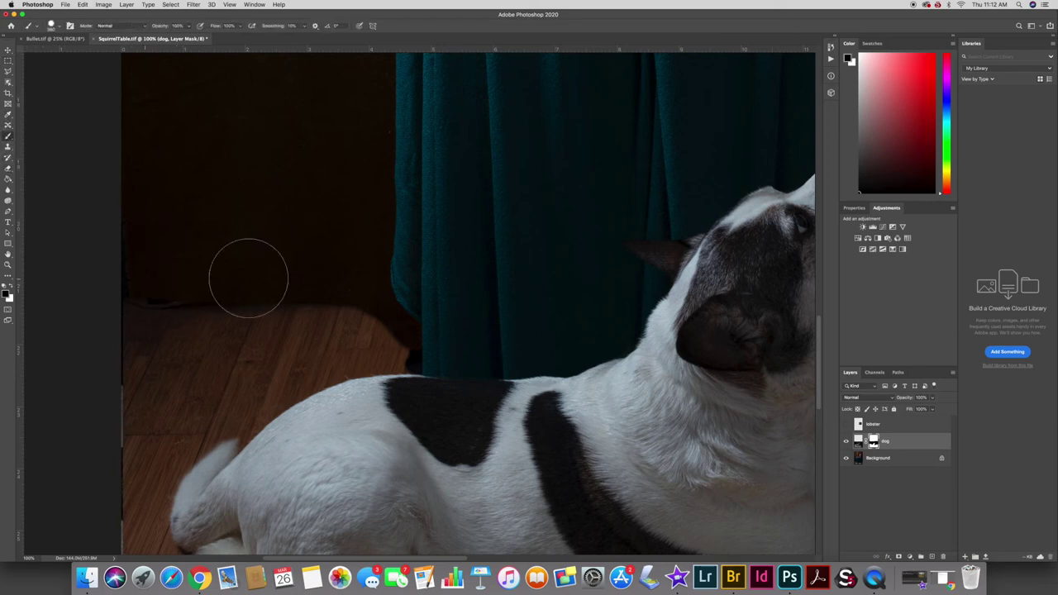
{"action": "left_click_drag", "start_coordinate": [347, 300], "coordinate": [171, 303]}
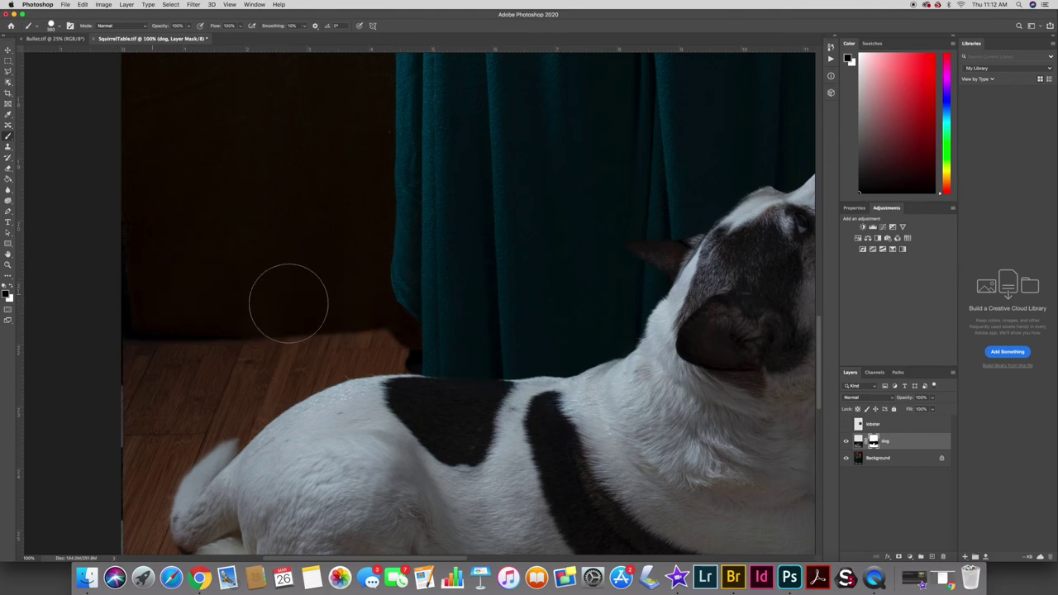
{"action": "left_click_drag", "start_coordinate": [414, 323], "coordinate": [85, 316]}
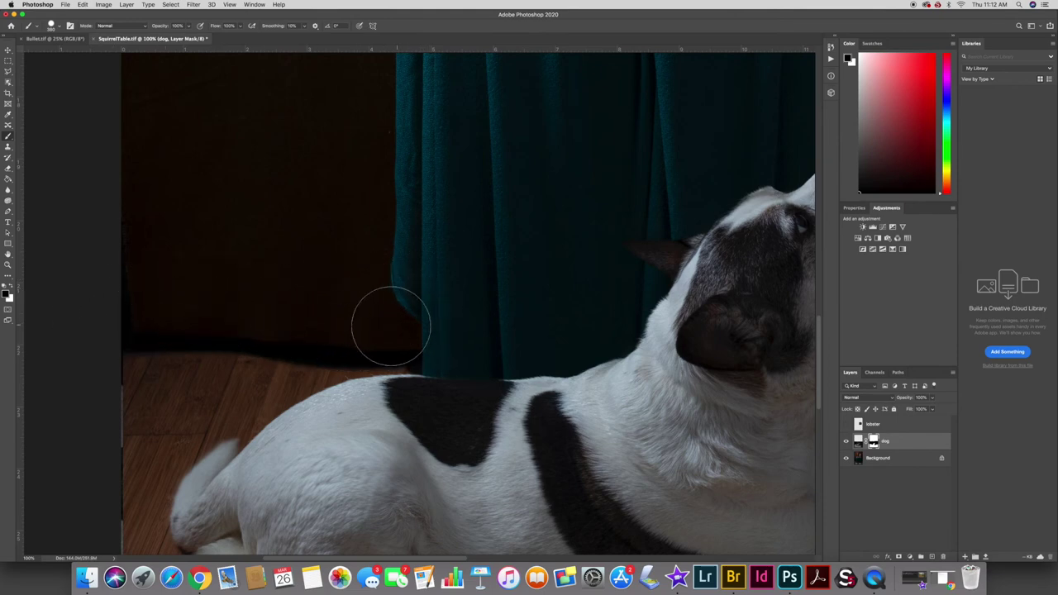
{"action": "left_click_drag", "start_coordinate": [335, 331], "coordinate": [107, 326]}
{"action": "left_click_drag", "start_coordinate": [413, 328], "coordinate": [114, 336]}
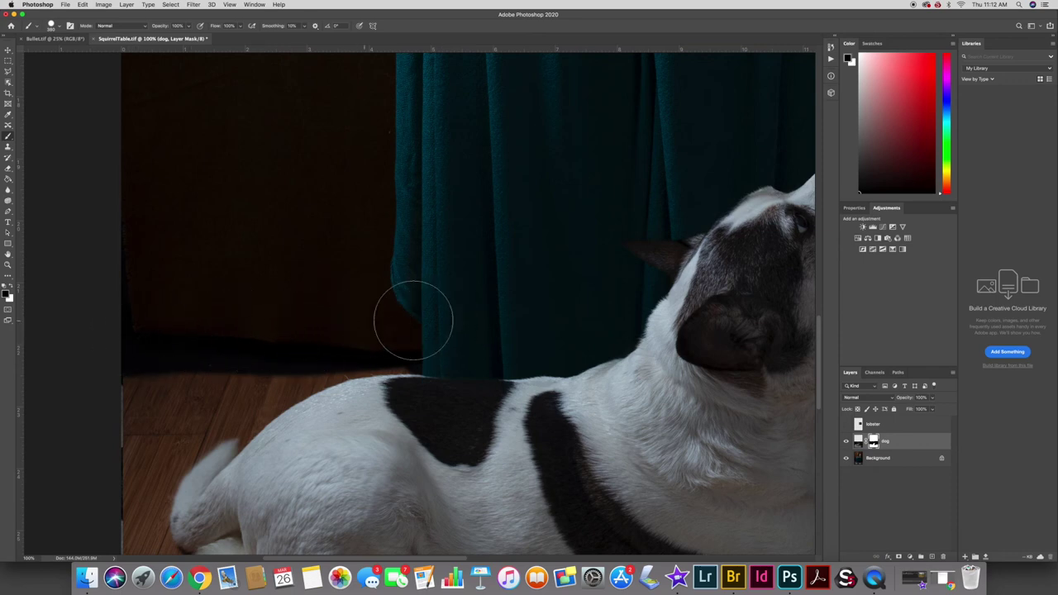
{"action": "left_click_drag", "start_coordinate": [360, 334], "coordinate": [85, 337]}
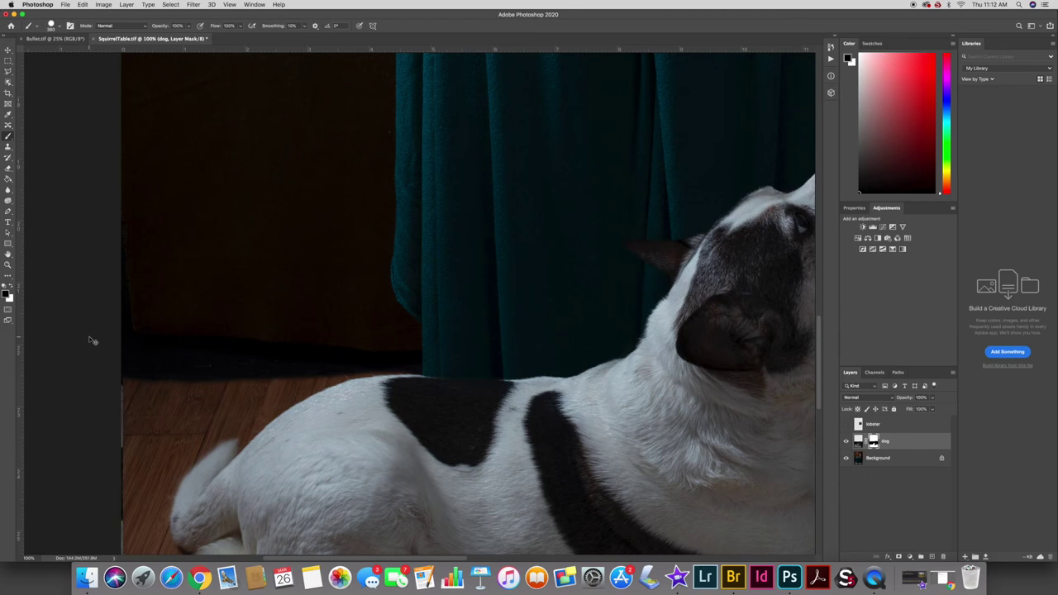
- Select the dog layer's image instead of its mask and shift it slightly left with the Move tool
{"action": "key", "text": "super+minus"}
{"action": "key", "text": "super+minus"}
{"action": "key", "text": "super+minus"}
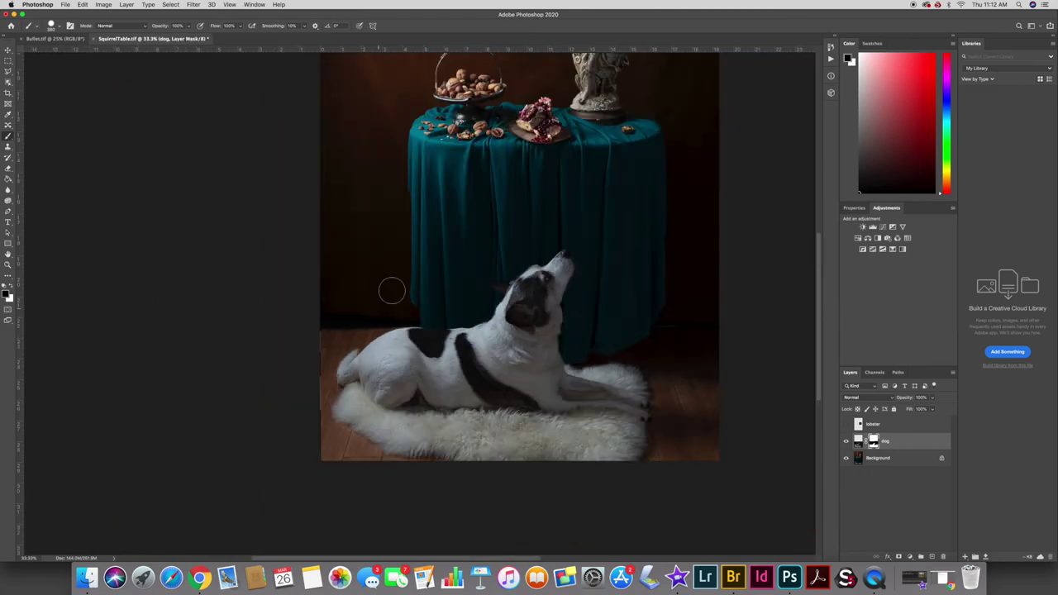
{"action": "left_click", "coordinate": [859, 441]}
{"action": "left_click", "coordinate": [7, 51]}
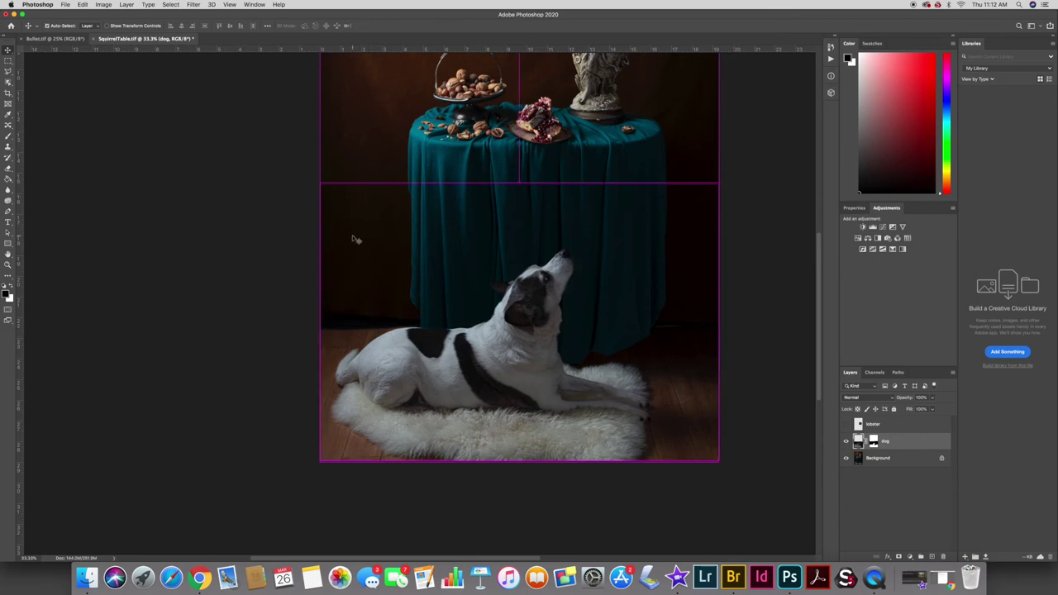
{"action": "key", "text": "super+plus"}
{"action": "key", "text": "super+plus"}
{"action": "key", "text": "super+plus"}
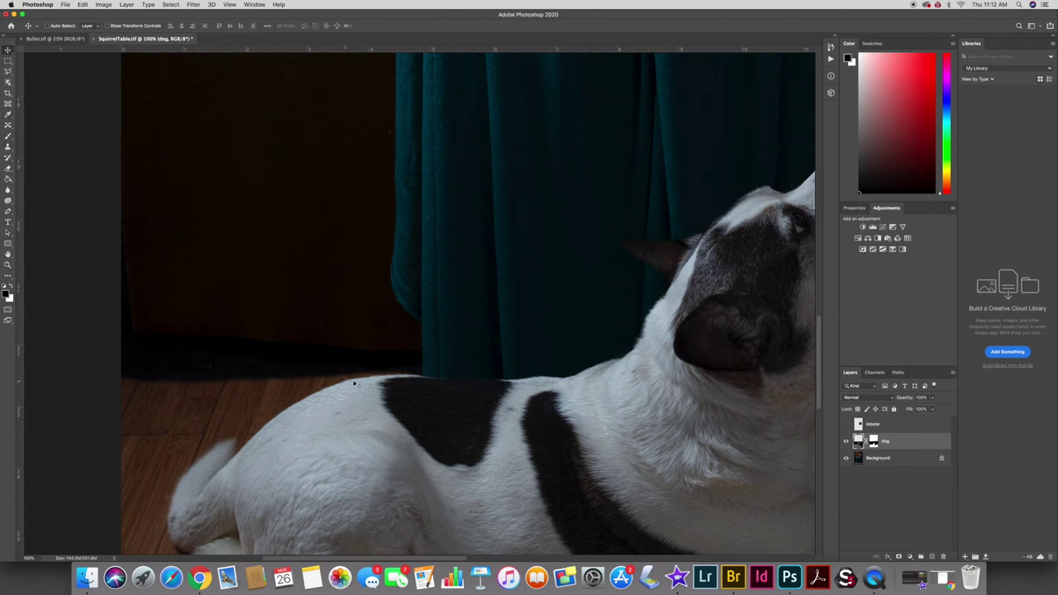
- Paint a straight white stroke on the dog's layer mask with a smaller Hard Round brush to even out the floor's back edge
{"action": "left_click", "coordinate": [11, 285]}
{"action": "left_click", "coordinate": [8, 137]}
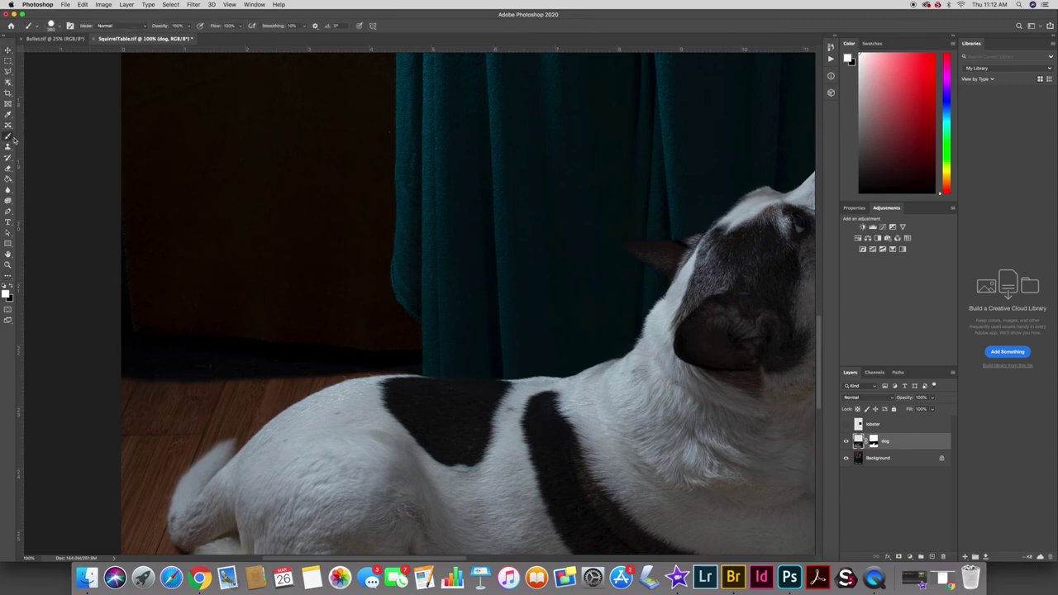
{"action": "left_click", "coordinate": [874, 443]}
{"action": "key", "text": "x"}
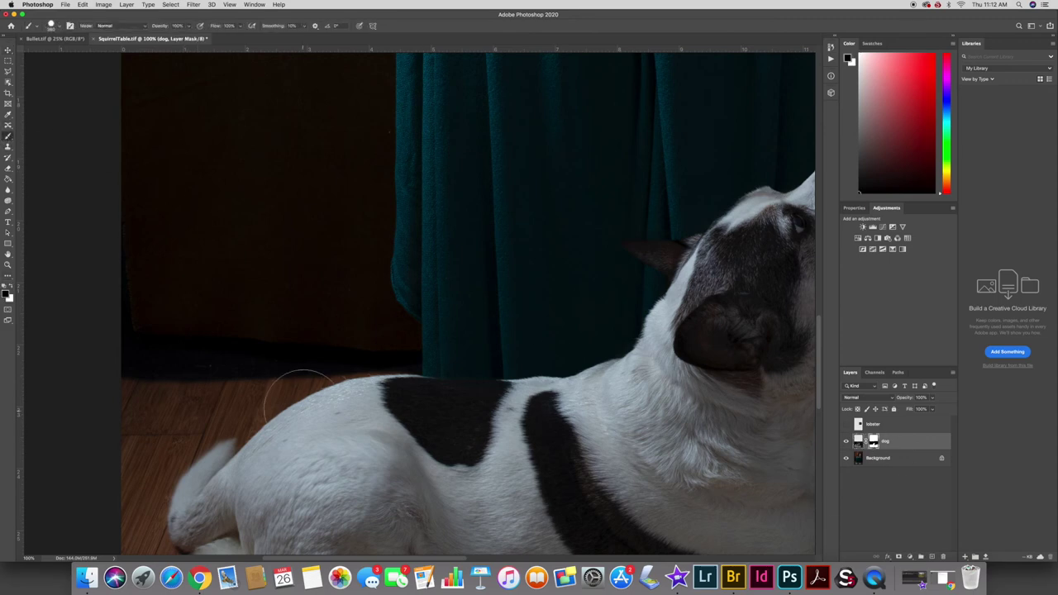
{"action": "left_click", "coordinate": [58, 30]}
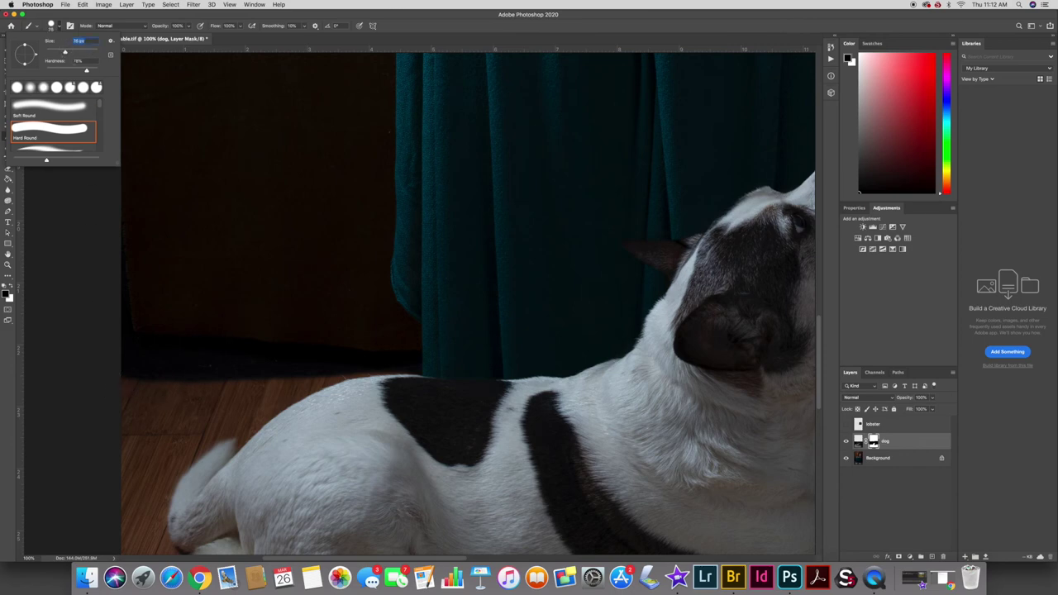
{"action": "left_click_drag", "start_coordinate": [67, 53], "coordinate": [70, 54]}
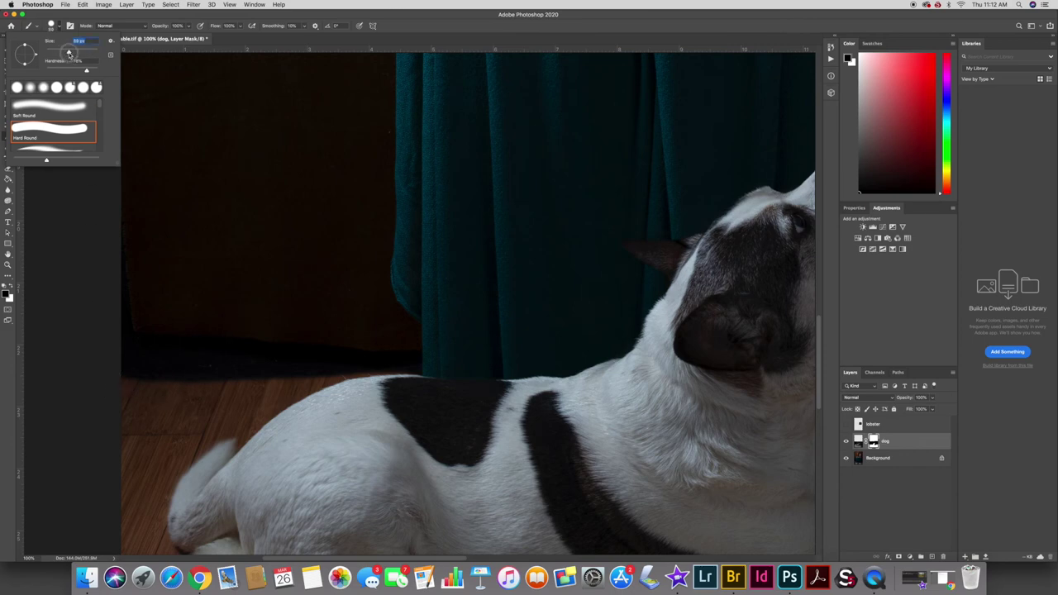
{"action": "left_click", "coordinate": [123, 379]}
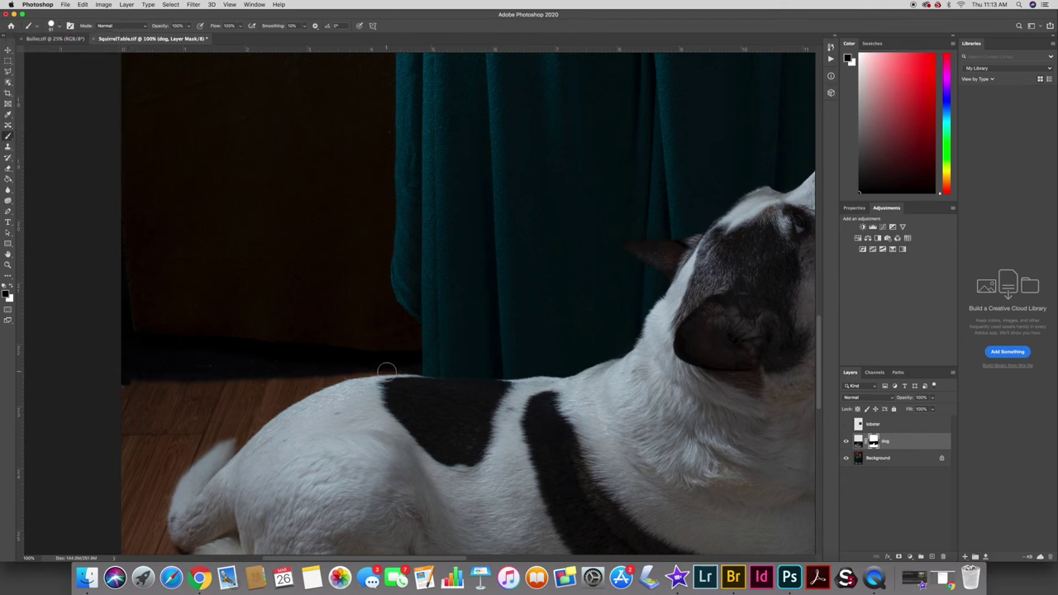
{"action": "key", "text": "x"}
{"action": "key", "text": "bracketright"}
{"action": "key", "text": "bracketright"}
{"action": "left_click", "coordinate": [412, 377], "text": "shift"}
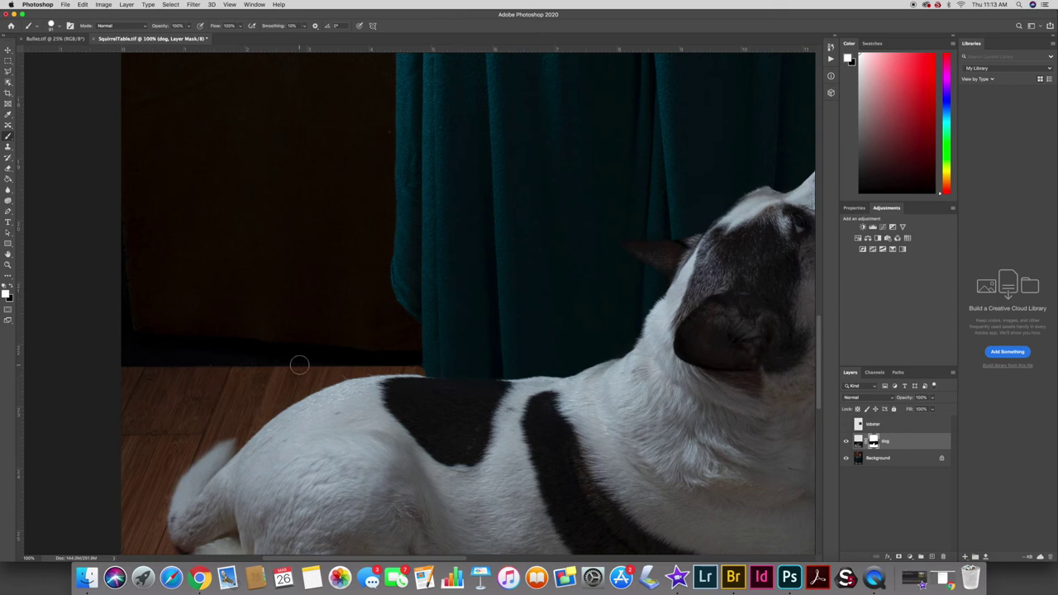
- Reduce the brush size and mask out in black the bit of floor overlapping the tablecloth's corner above the dog's back
{"action": "key", "text": "super+plus"}
{"action": "key", "text": "super+plus"}
{"action": "left_click_drag", "start_coordinate": [478, 424], "coordinate": [477, 241]}
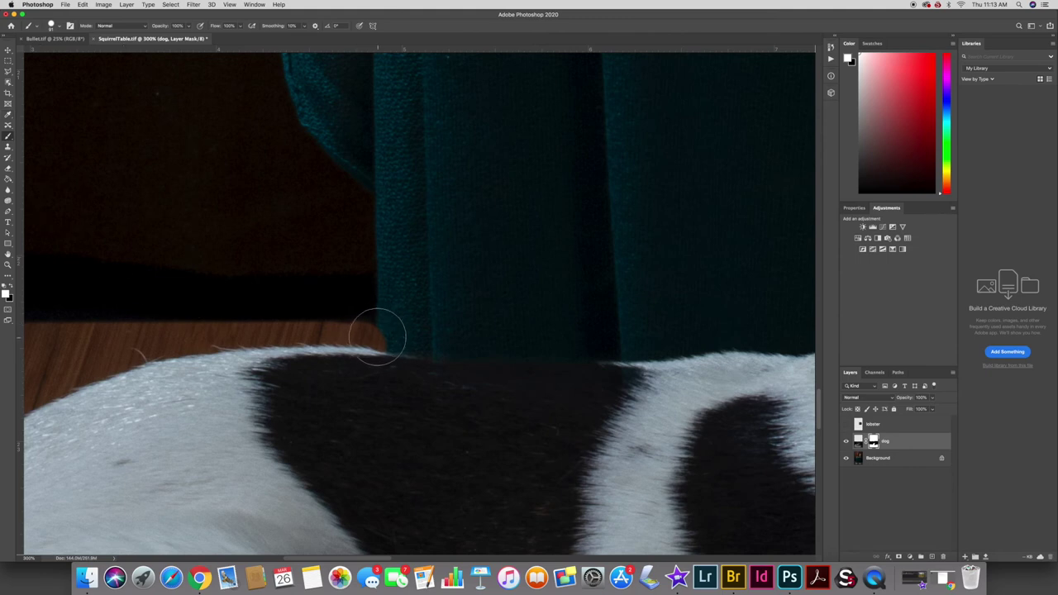
{"action": "left_click", "coordinate": [58, 27]}
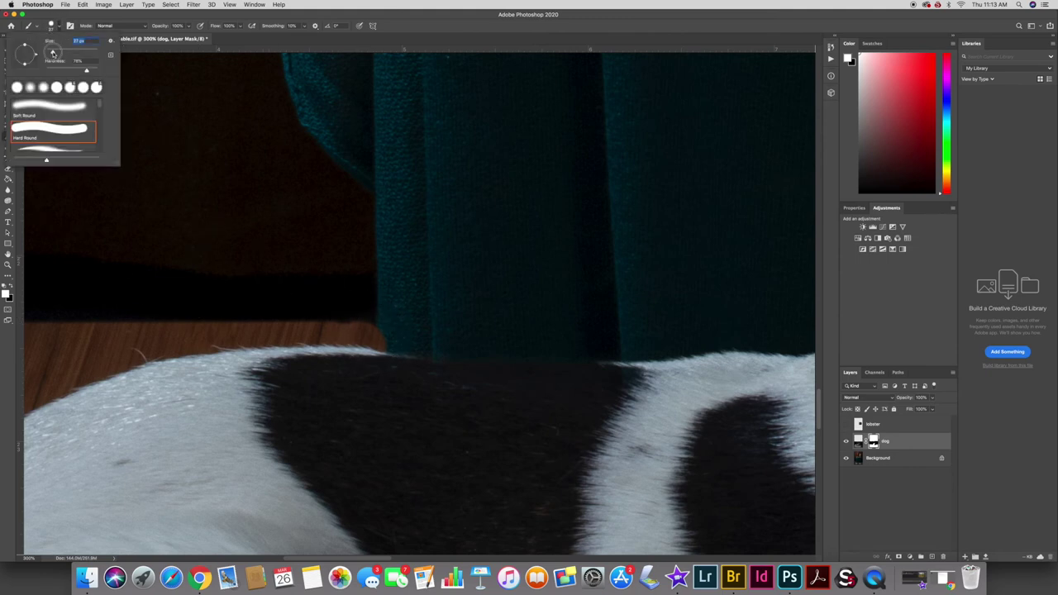
{"action": "key", "text": "Return"}
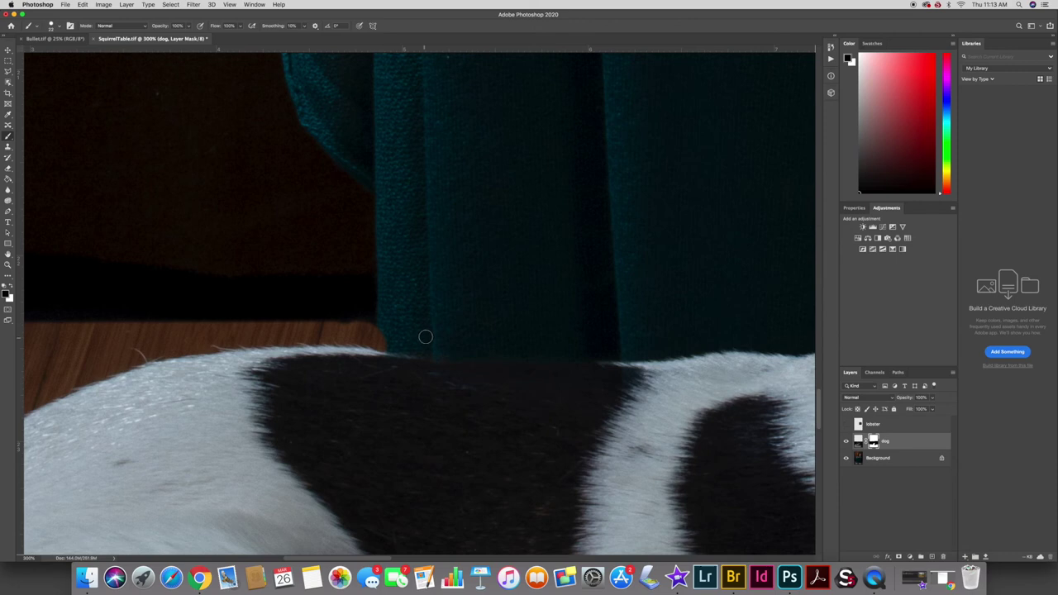
{"action": "mouse_move", "coordinate": [383, 329]}
{"action": "left_mouse_down"}
{"action": "mouse_move", "coordinate": [383, 347]}
{"action": "mouse_move", "coordinate": [393, 336]}
{"action": "left_mouse_up"}
- Compare the whole composite with and without the dog layer
{"action": "key", "text": "super+0"}
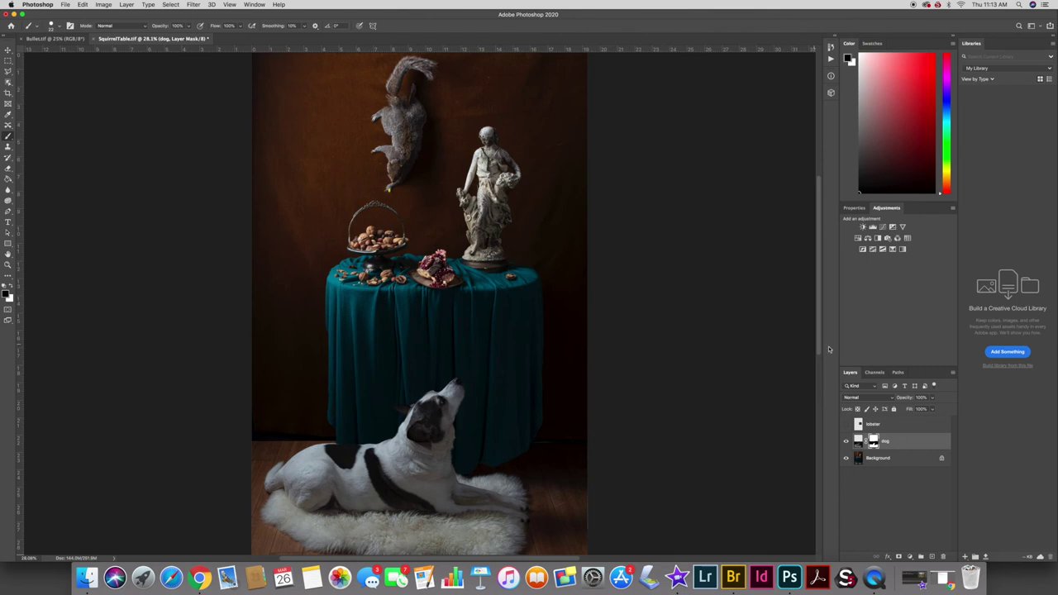
{"action": "left_click", "coordinate": [846, 442]}
{"action": "left_click", "coordinate": [846, 442]}
- Show the lobster layer and add a layer mask to it
{"action": "left_click", "coordinate": [881, 424]}
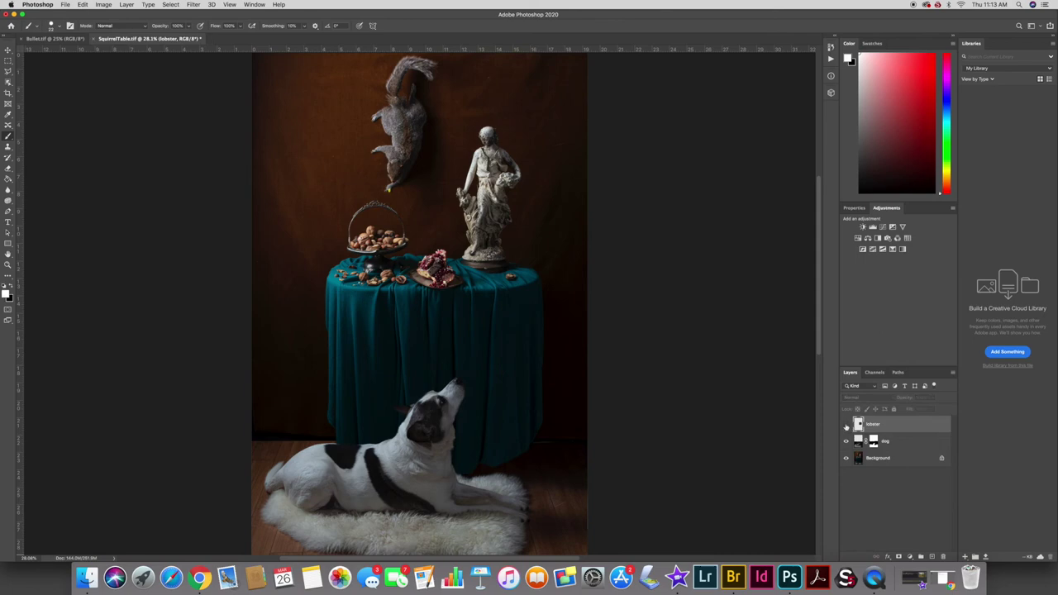
{"action": "left_click", "coordinate": [846, 424]}
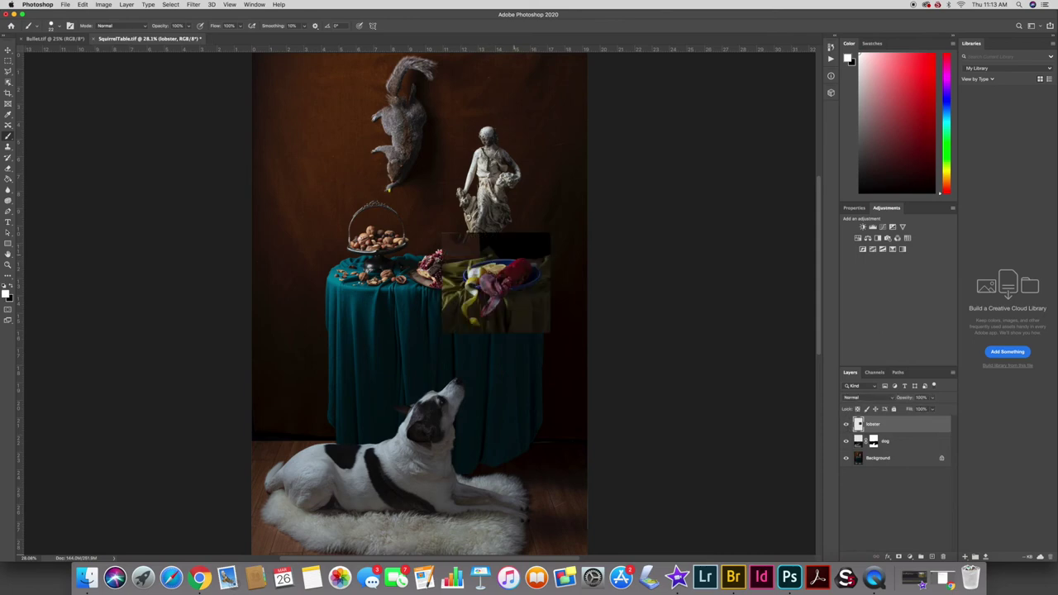
{"action": "key", "text": "super+equal"}
{"action": "key", "text": "super+equal"}
{"action": "key", "text": "super+equal"}
{"action": "key", "text": "super+equal"}
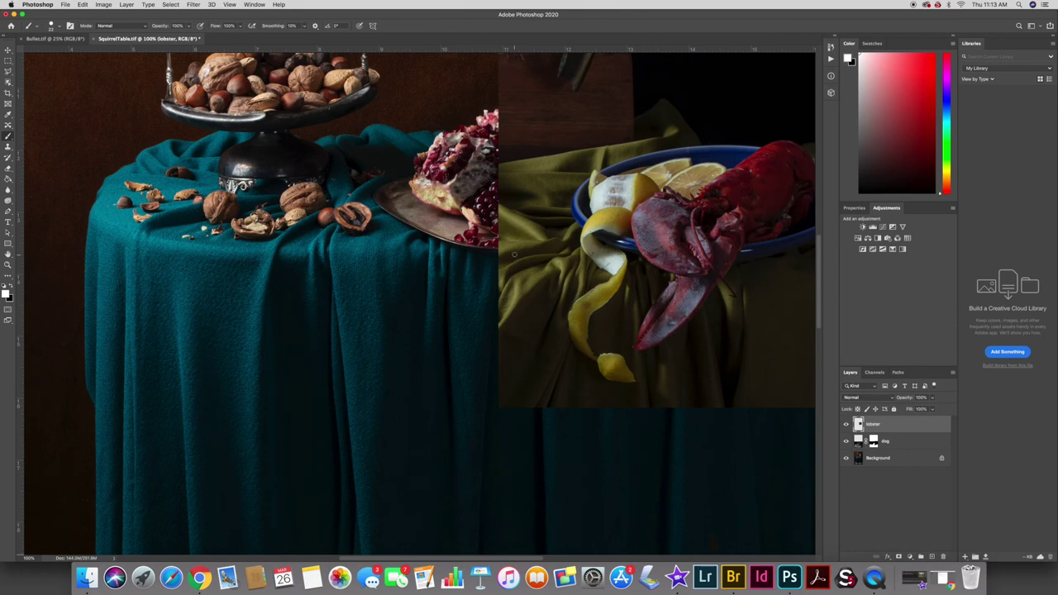
{"action": "left_click_drag", "start_coordinate": [674, 344], "coordinate": [437, 433]}
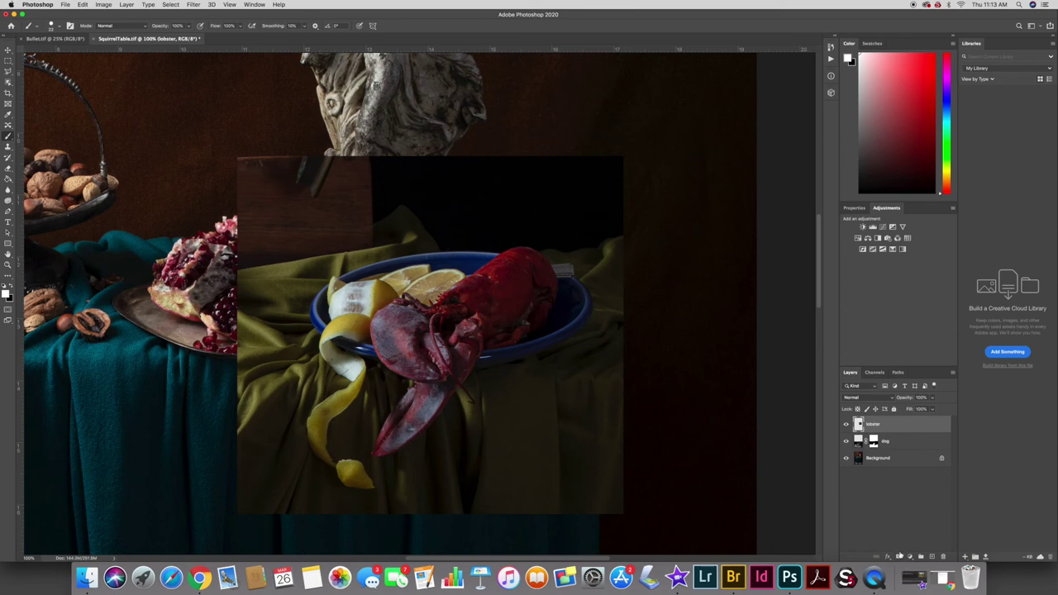
{"action": "left_click", "coordinate": [899, 557]}
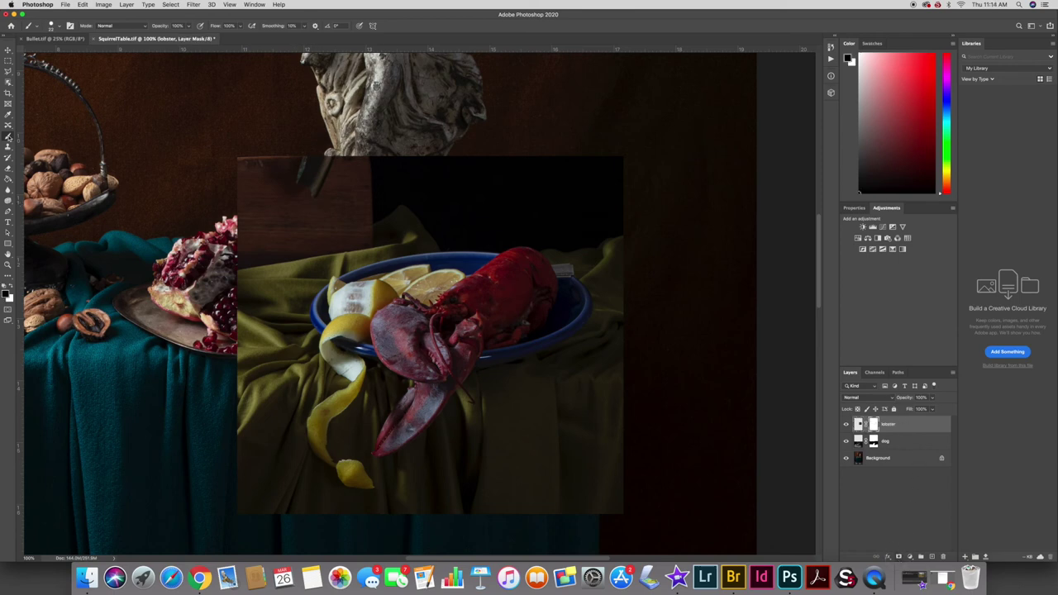
- Enlarge the Hard Round brush and mask out in black the lobster layer's dark backdrop and wooden board above the plate
{"action": "left_click", "coordinate": [58, 26]}
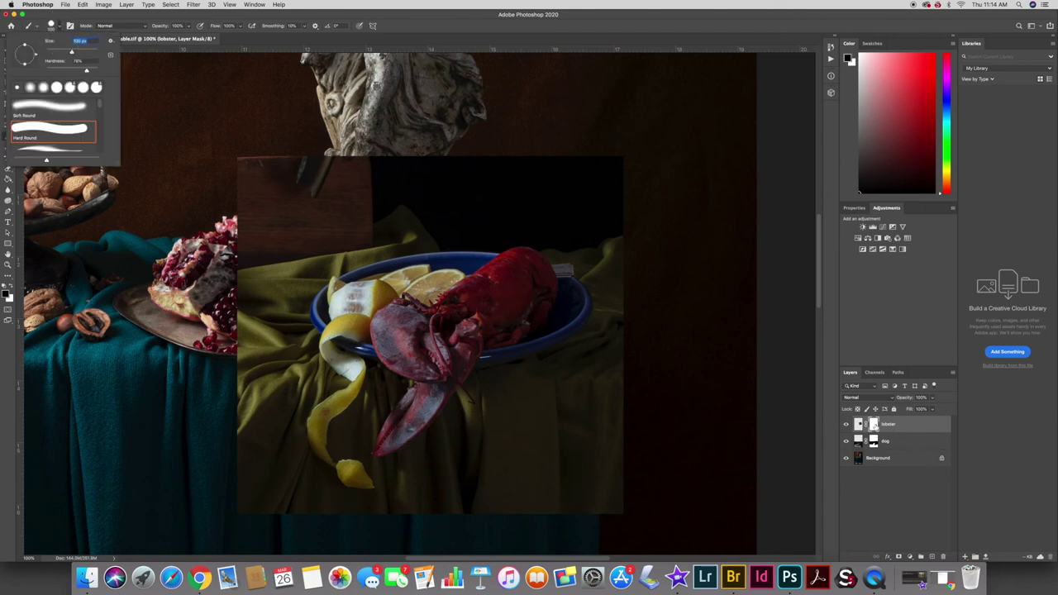
{"action": "mouse_move", "coordinate": [232, 170]}
{"action": "left_mouse_down"}
{"action": "mouse_move", "coordinate": [273, 169]}
{"action": "mouse_move", "coordinate": [241, 211]}
{"action": "mouse_move", "coordinate": [265, 185]}
{"action": "left_mouse_up"}
{"action": "left_click", "coordinate": [58, 26]}
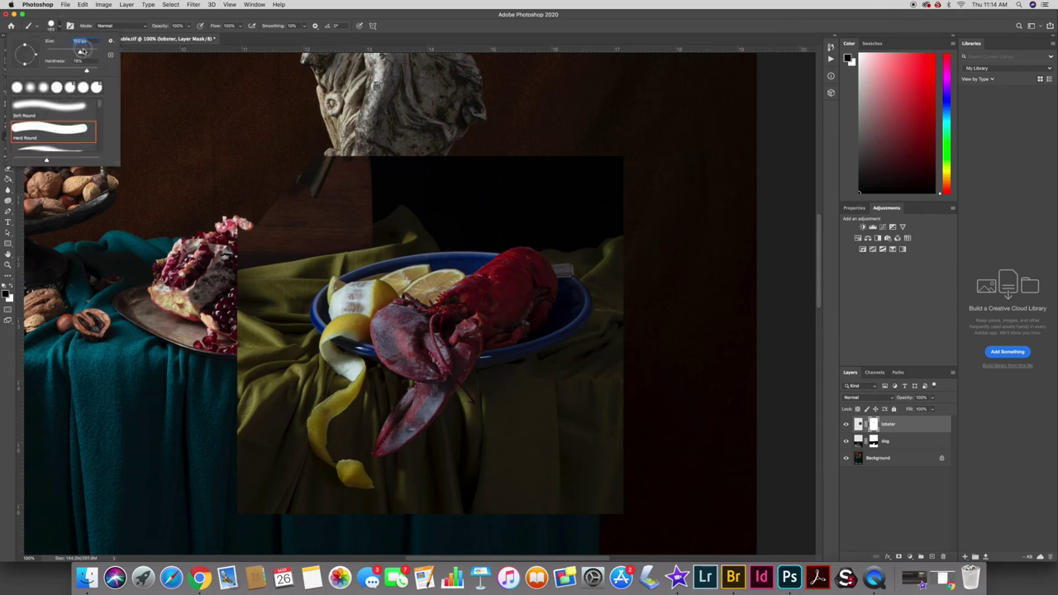
{"action": "key", "text": "Return"}
{"action": "mouse_move", "coordinate": [391, 178]}
{"action": "left_mouse_down"}
{"action": "mouse_move", "coordinate": [280, 200]}
{"action": "mouse_move", "coordinate": [294, 209]}
{"action": "mouse_move", "coordinate": [248, 277]}
{"action": "left_mouse_up"}
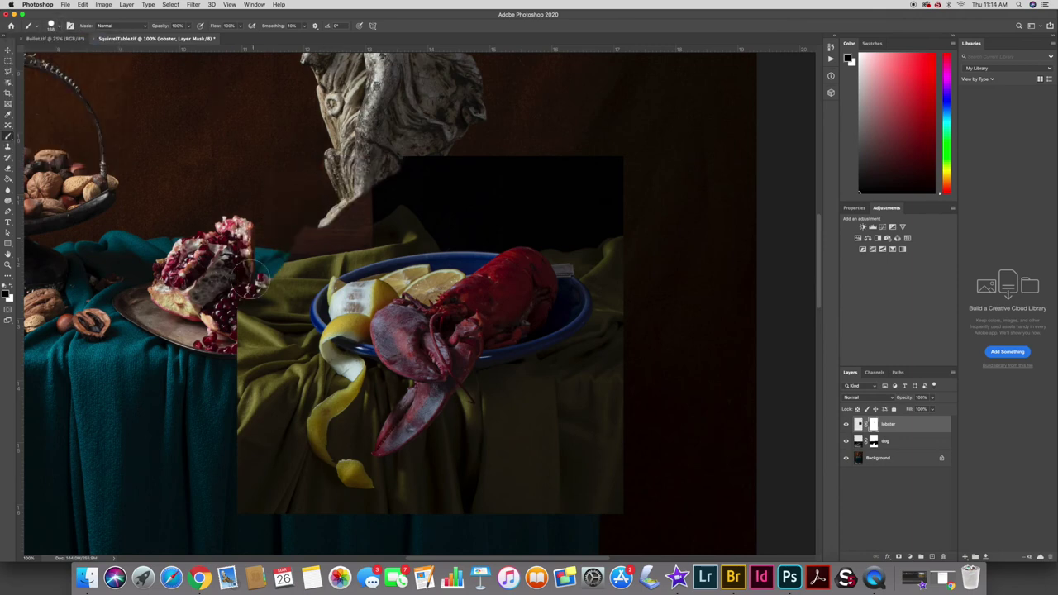
{"action": "mouse_move", "coordinate": [452, 149]}
{"action": "left_mouse_down"}
{"action": "mouse_move", "coordinate": [364, 205]}
{"action": "mouse_move", "coordinate": [571, 177]}
{"action": "mouse_move", "coordinate": [456, 159]}
{"action": "left_mouse_up"}
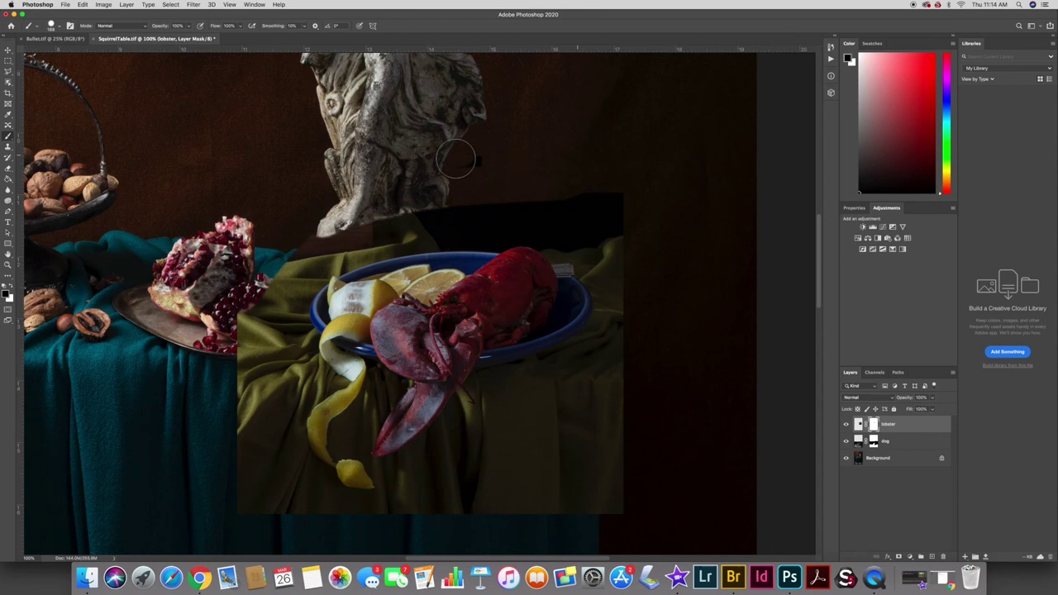
{"action": "mouse_move", "coordinate": [480, 196]}
{"action": "left_mouse_down"}
{"action": "mouse_move", "coordinate": [376, 211]}
{"action": "mouse_move", "coordinate": [284, 254]}
{"action": "mouse_move", "coordinate": [245, 354]}
{"action": "mouse_move", "coordinate": [249, 473]}
{"action": "mouse_move", "coordinate": [269, 502]}
{"action": "mouse_move", "coordinate": [253, 376]}
{"action": "mouse_move", "coordinate": [258, 443]}
{"action": "mouse_move", "coordinate": [282, 501]}
{"action": "mouse_move", "coordinate": [307, 515]}
{"action": "mouse_move", "coordinate": [278, 466]}
{"action": "mouse_move", "coordinate": [328, 516]}
{"action": "mouse_move", "coordinate": [425, 519]}
{"action": "mouse_move", "coordinate": [579, 484]}
{"action": "mouse_move", "coordinate": [547, 482]}
{"action": "mouse_move", "coordinate": [609, 493]}
{"action": "mouse_move", "coordinate": [600, 528]}
{"action": "mouse_move", "coordinate": [597, 473]}
{"action": "mouse_move", "coordinate": [627, 424]}
{"action": "mouse_move", "coordinate": [625, 395]}
{"action": "mouse_move", "coordinate": [587, 392]}
{"action": "mouse_move", "coordinate": [624, 342]}
{"action": "mouse_move", "coordinate": [629, 250]}
{"action": "mouse_move", "coordinate": [622, 212]}
{"action": "mouse_move", "coordinate": [603, 189]}
{"action": "mouse_move", "coordinate": [435, 212]}
{"action": "mouse_move", "coordinate": [533, 212]}
{"action": "mouse_move", "coordinate": [595, 233]}
{"action": "mouse_move", "coordinate": [622, 259]}
{"action": "mouse_move", "coordinate": [564, 218]}
{"action": "mouse_move", "coordinate": [519, 207]}
{"action": "mouse_move", "coordinate": [313, 245]}
{"action": "left_mouse_up"}
- Roughly mask out the green cloth around the lobster plate, the hanging lemon peel and the claw
{"action": "mouse_move", "coordinate": [280, 300]}
{"action": "left_mouse_down"}
{"action": "mouse_move", "coordinate": [278, 340]}
{"action": "mouse_move", "coordinate": [292, 364]}
{"action": "mouse_move", "coordinate": [274, 433]}
{"action": "left_mouse_up"}
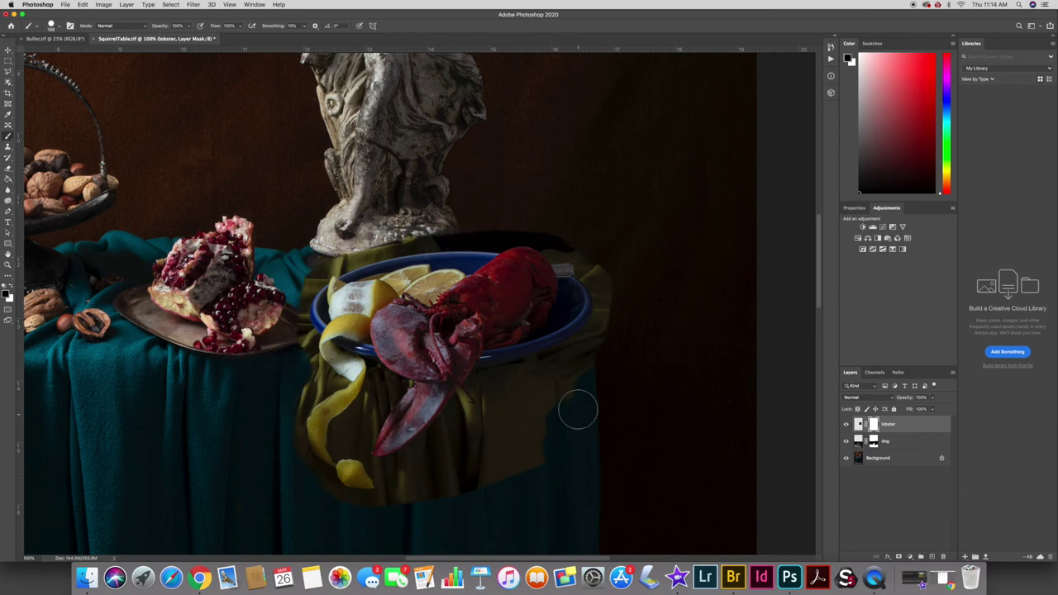
{"action": "mouse_move", "coordinate": [552, 394]}
{"action": "left_mouse_down"}
{"action": "mouse_move", "coordinate": [605, 338]}
{"action": "mouse_move", "coordinate": [516, 411]}
{"action": "mouse_move", "coordinate": [481, 459]}
{"action": "mouse_move", "coordinate": [546, 429]}
{"action": "mouse_move", "coordinate": [518, 485]}
{"action": "mouse_move", "coordinate": [476, 496]}
{"action": "left_mouse_up"}
{"action": "left_click_drag", "start_coordinate": [455, 445], "coordinate": [414, 502]}
{"action": "left_click_drag", "start_coordinate": [486, 219], "coordinate": [392, 228]}
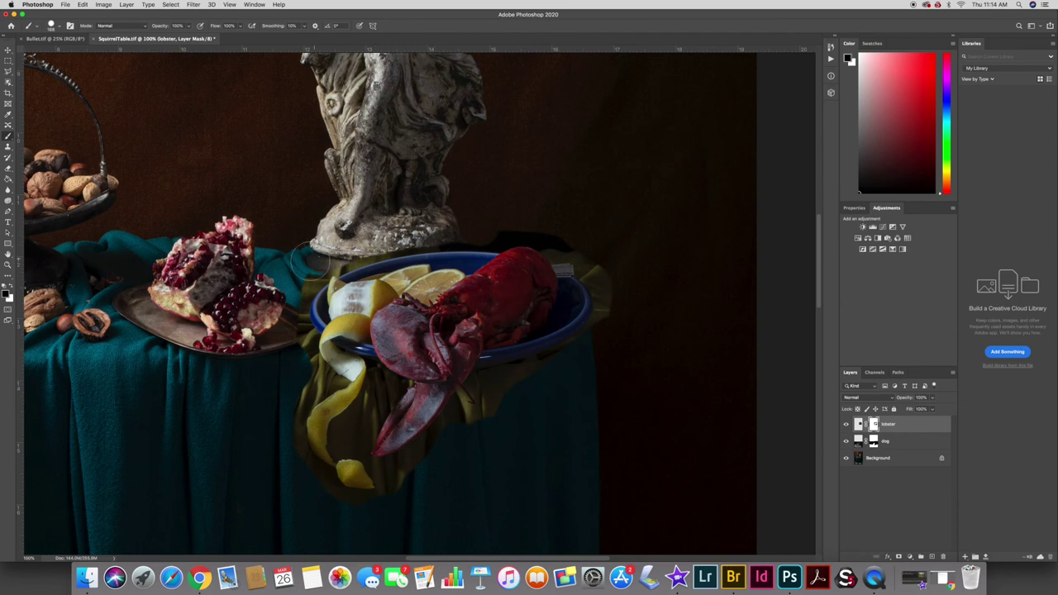
{"action": "mouse_move", "coordinate": [292, 304]}
{"action": "left_mouse_down"}
{"action": "mouse_move", "coordinate": [299, 372]}
{"action": "mouse_move", "coordinate": [281, 453]}
{"action": "left_mouse_up"}
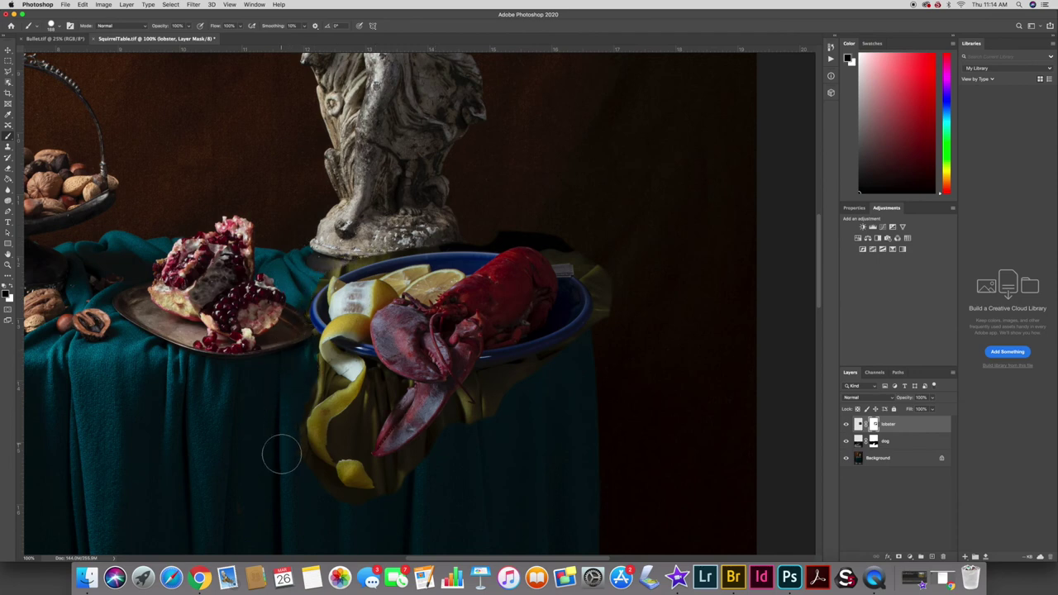
{"action": "mouse_move", "coordinate": [583, 364]}
{"action": "left_mouse_down"}
{"action": "mouse_move", "coordinate": [614, 309]}
{"action": "mouse_move", "coordinate": [612, 273]}
{"action": "mouse_move", "coordinate": [582, 238]}
{"action": "left_mouse_up"}
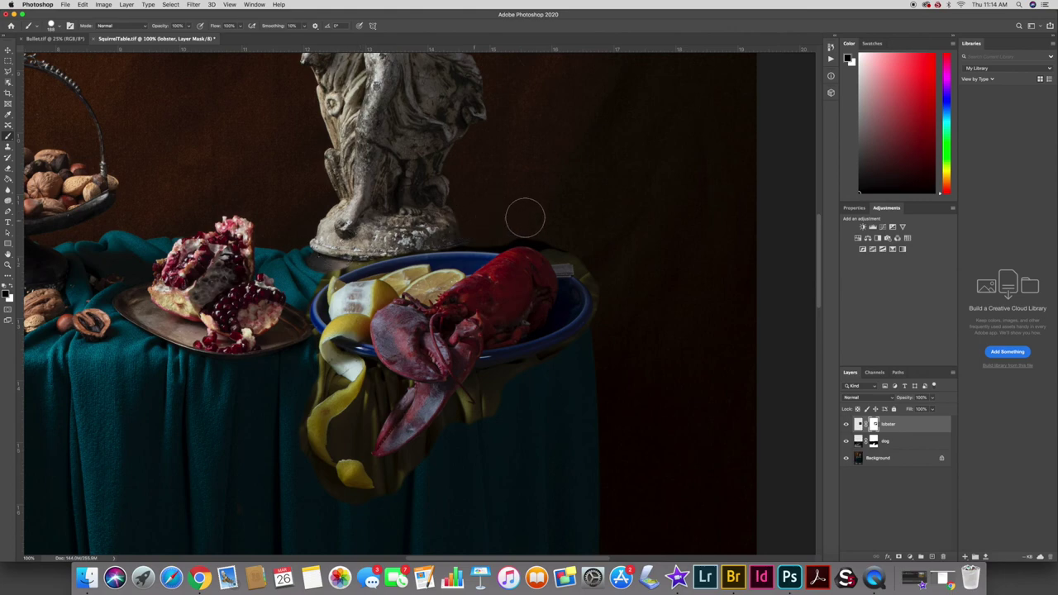
- Reduce the brush size to 54 px and mask out the cloth between the plate's back rim and the statue's base
{"action": "key", "text": "super+equal"}
{"action": "key", "text": "super+equal"}
{"action": "key", "text": "super+equal"}
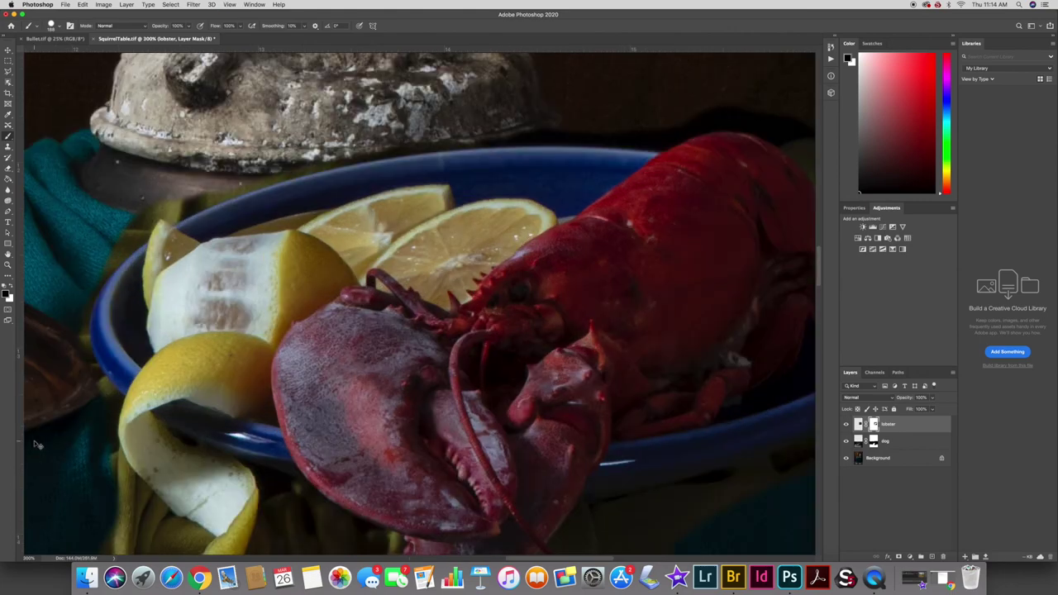
{"action": "left_click_drag", "start_coordinate": [330, 245], "coordinate": [536, 291]}
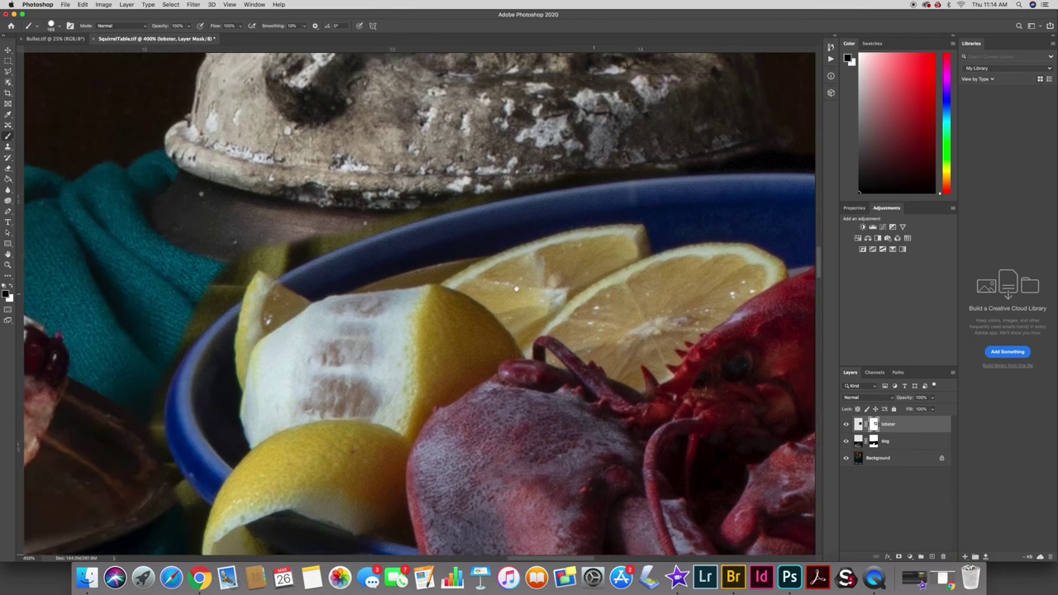
{"action": "left_click", "coordinate": [55, 28]}
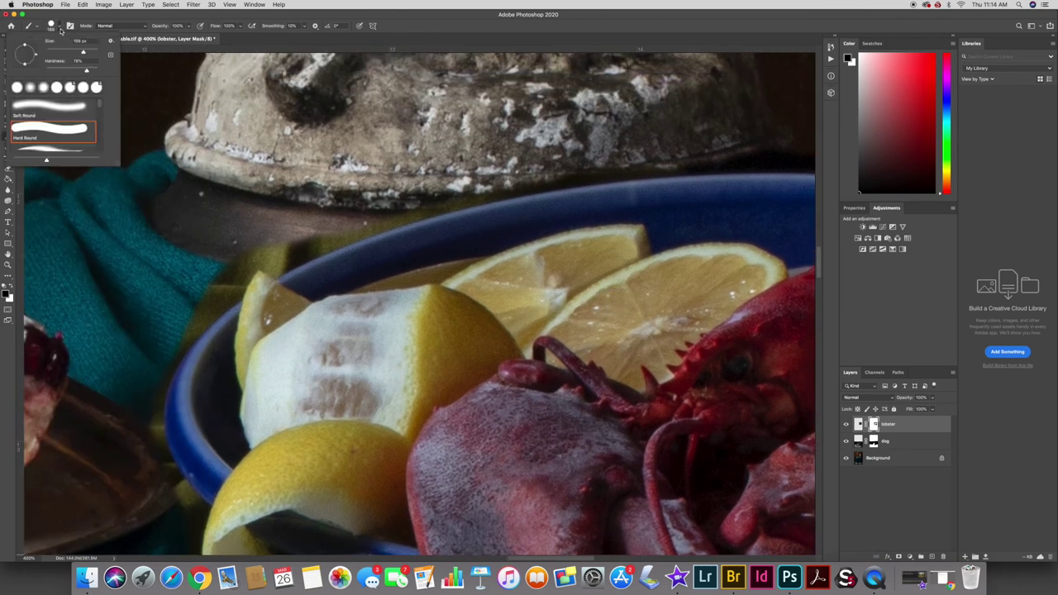
{"action": "left_click", "coordinate": [362, 213]}
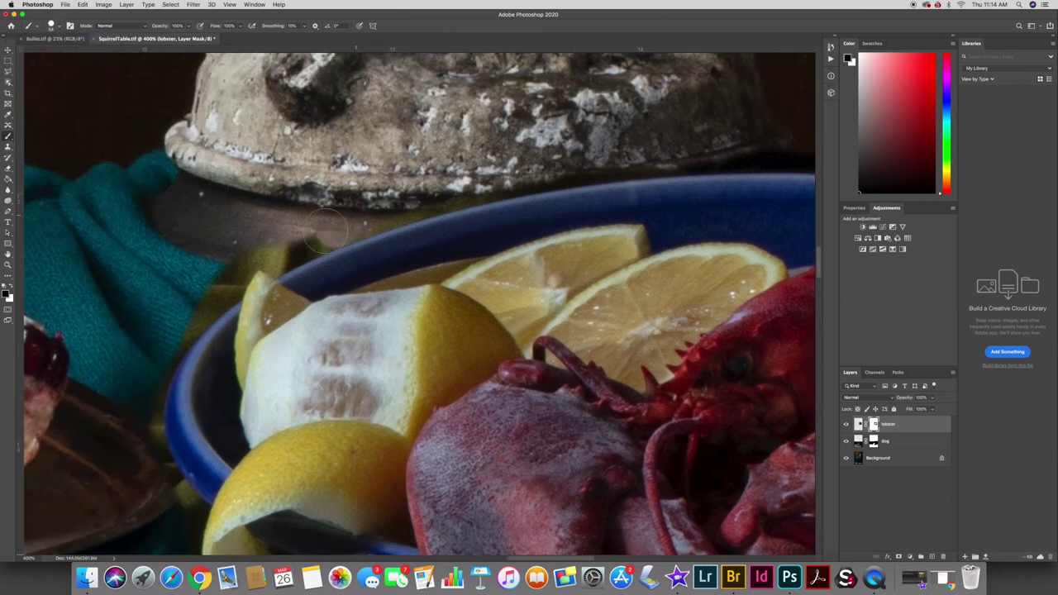
- Paint a black stroke across the plate's rim and the lemon on the mask, and paint the area back in white
{"action": "left_click_drag", "start_coordinate": [351, 225], "coordinate": [374, 316]}
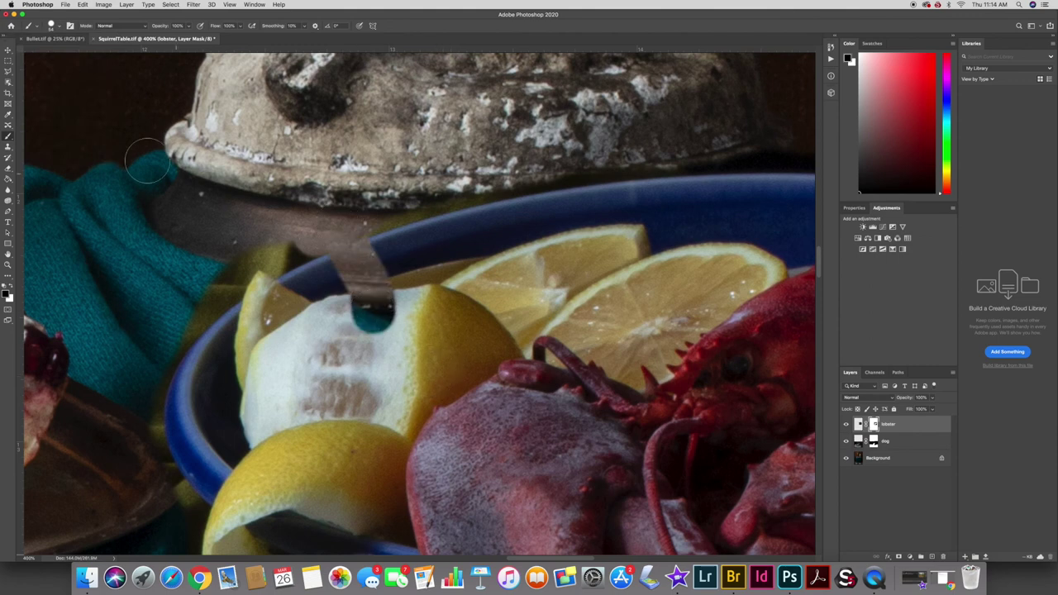
{"action": "mouse_move", "coordinate": [386, 256]}
{"action": "left_mouse_down"}
{"action": "mouse_move", "coordinate": [332, 283]}
{"action": "mouse_move", "coordinate": [376, 318]}
{"action": "left_mouse_up"}
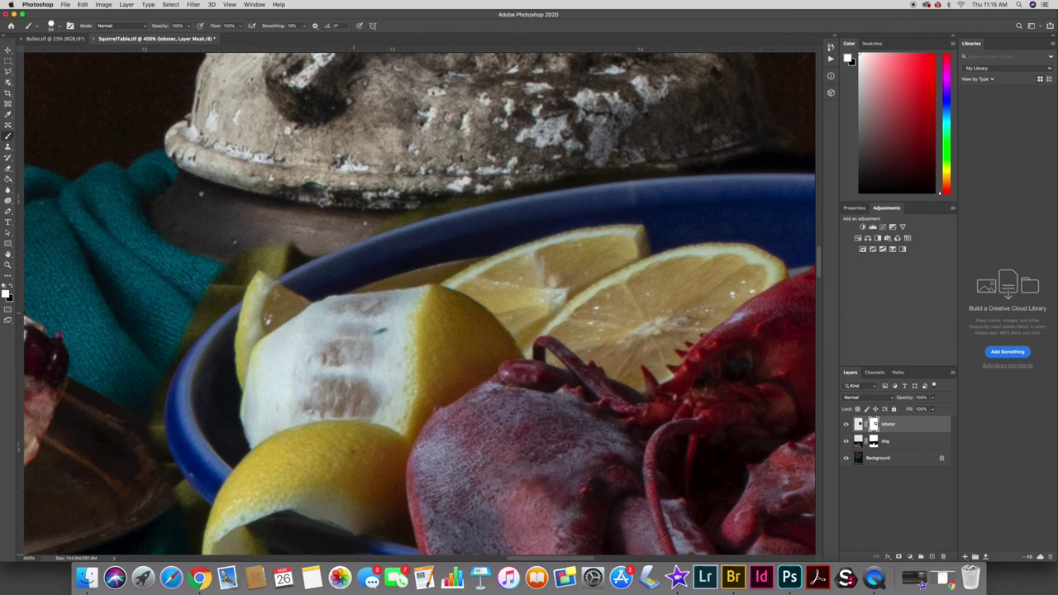
- Mask out in black the green cloth along the plate's rim beside the lemons and the outer edge of the hanging peel
{"action": "mouse_move", "coordinate": [306, 242]}
{"action": "left_mouse_down"}
{"action": "mouse_move", "coordinate": [237, 259]}
{"action": "mouse_move", "coordinate": [174, 320]}
{"action": "left_mouse_up"}
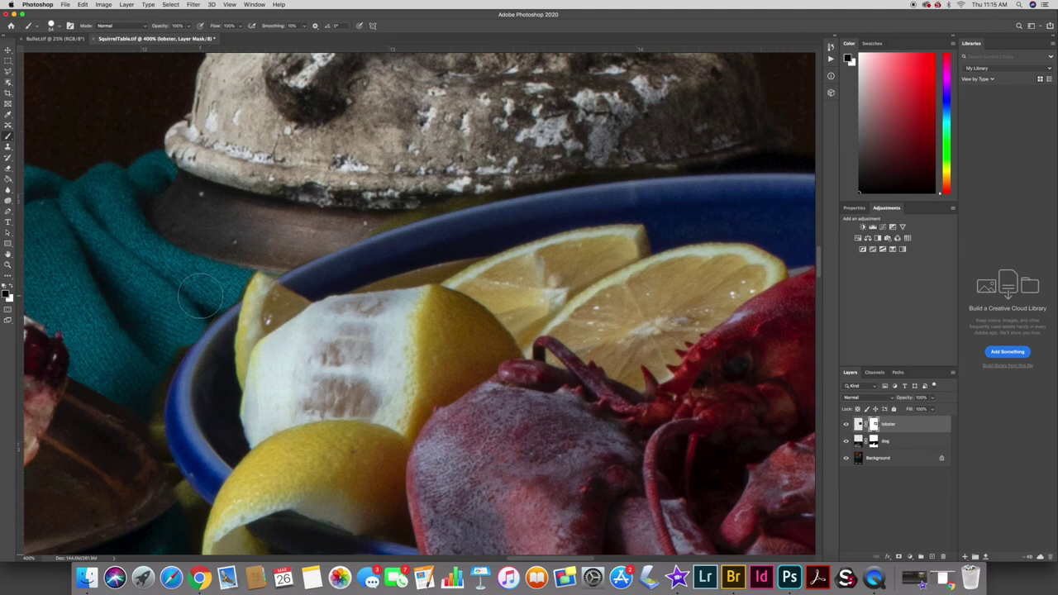
{"action": "scroll", "coordinate": [195, 333], "scroll_direction": "down", "scroll_amount": 3}
{"action": "mouse_move", "coordinate": [181, 205]}
{"action": "left_mouse_down"}
{"action": "mouse_move", "coordinate": [152, 262]}
{"action": "mouse_move", "coordinate": [151, 331]}
{"action": "mouse_move", "coordinate": [177, 383]}
{"action": "mouse_move", "coordinate": [165, 364]}
{"action": "left_mouse_up"}
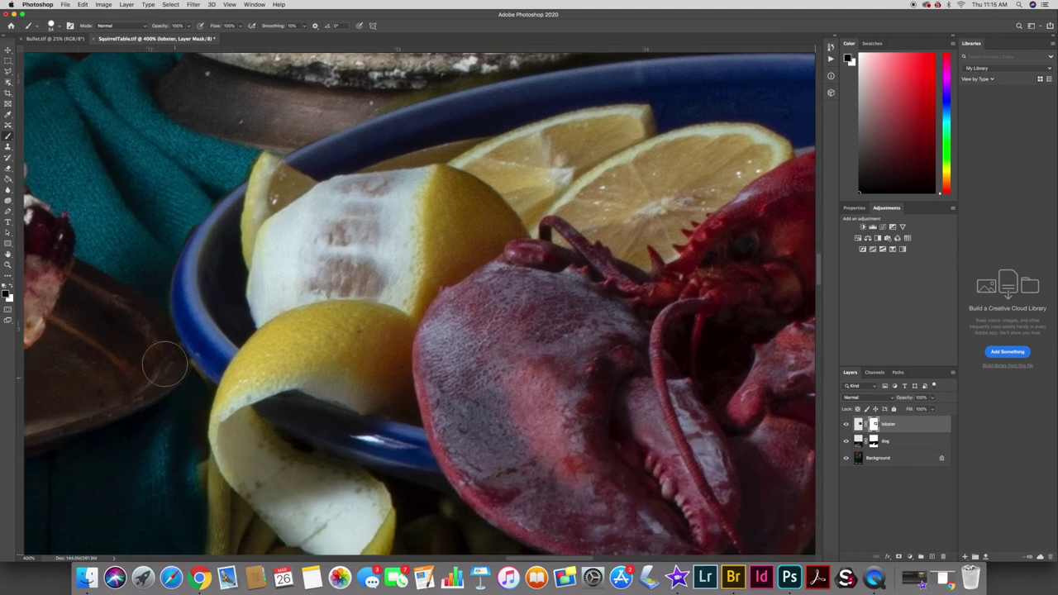
{"action": "mouse_move", "coordinate": [174, 466]}
{"action": "left_mouse_down"}
{"action": "mouse_move", "coordinate": [177, 288]}
{"action": "mouse_move", "coordinate": [194, 344]}
{"action": "mouse_move", "coordinate": [189, 312]}
{"action": "mouse_move", "coordinate": [235, 392]}
{"action": "mouse_move", "coordinate": [208, 350]}
{"action": "mouse_move", "coordinate": [283, 425]}
{"action": "mouse_move", "coordinate": [188, 465]}
{"action": "mouse_move", "coordinate": [222, 409]}
{"action": "mouse_move", "coordinate": [211, 453]}
{"action": "left_mouse_up"}
{"action": "left_click_drag", "start_coordinate": [177, 349], "coordinate": [188, 266]}
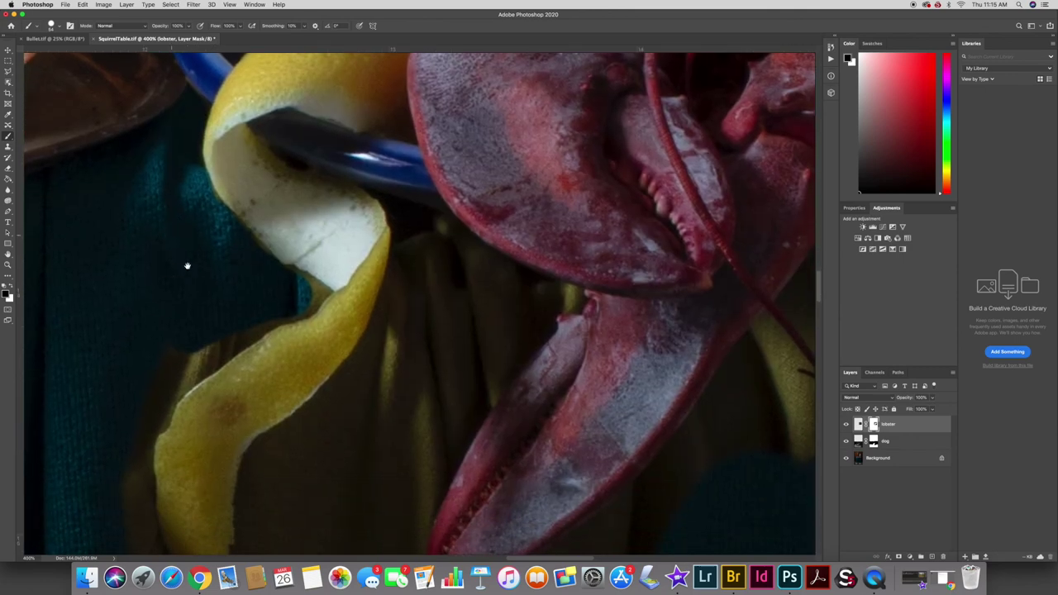
{"action": "mouse_move", "coordinate": [263, 303]}
{"action": "left_mouse_down"}
{"action": "mouse_move", "coordinate": [143, 401]}
{"action": "mouse_move", "coordinate": [140, 377]}
{"action": "mouse_move", "coordinate": [212, 255]}
{"action": "mouse_move", "coordinate": [210, 292]}
{"action": "left_mouse_up"}
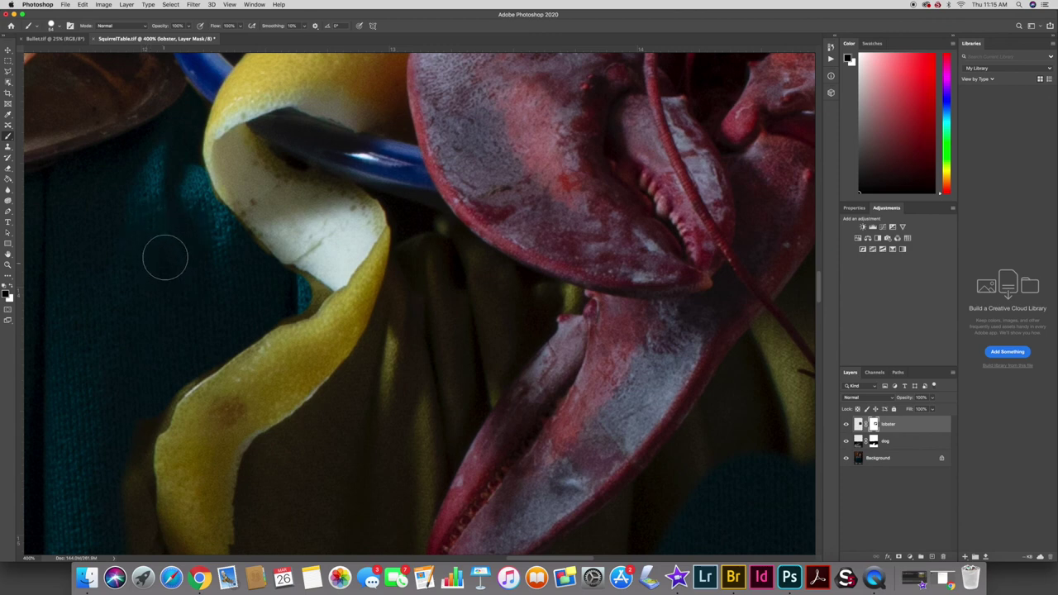
- Reduce the brush size and clean up the mask in the tight curve and along the outer edge of the lemon peel
{"action": "right_click", "coordinate": [101, 232]}
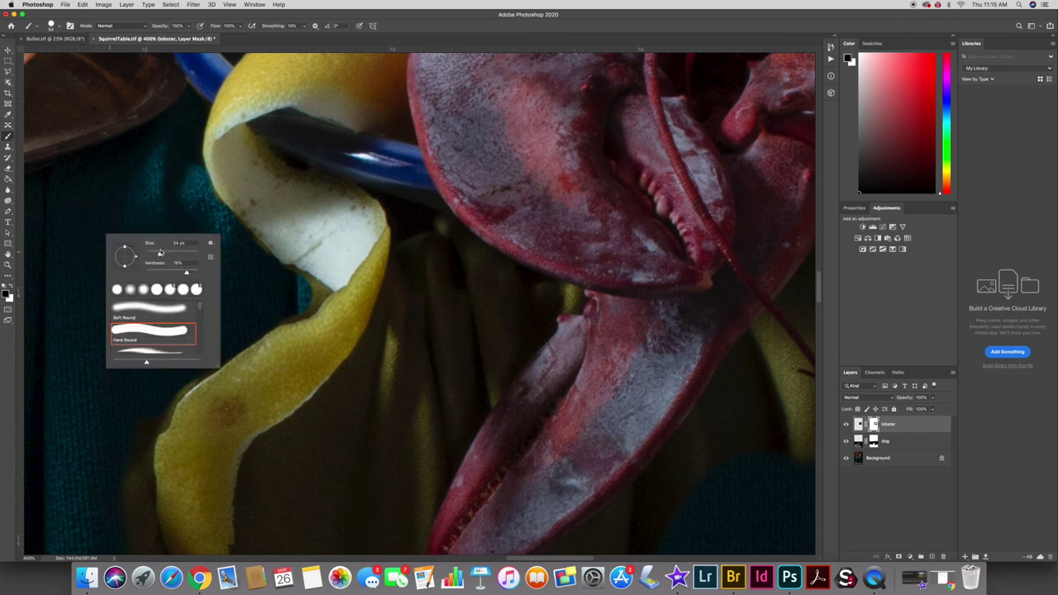
{"action": "key", "text": "Return"}
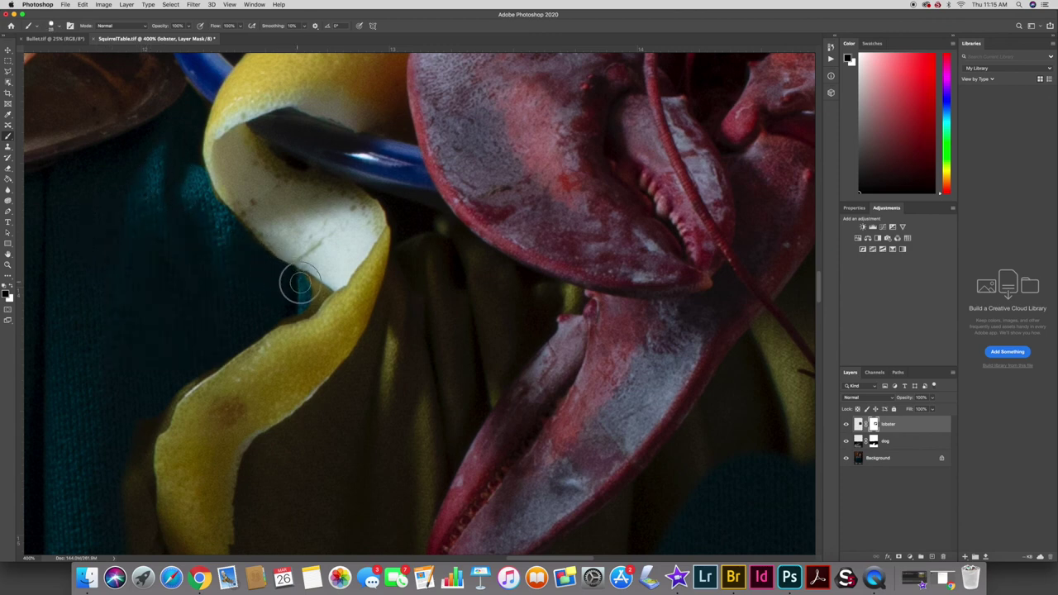
{"action": "key", "text": "bracketleft"}
{"action": "key", "text": "bracketleft"}
{"action": "key", "text": "bracketleft"}
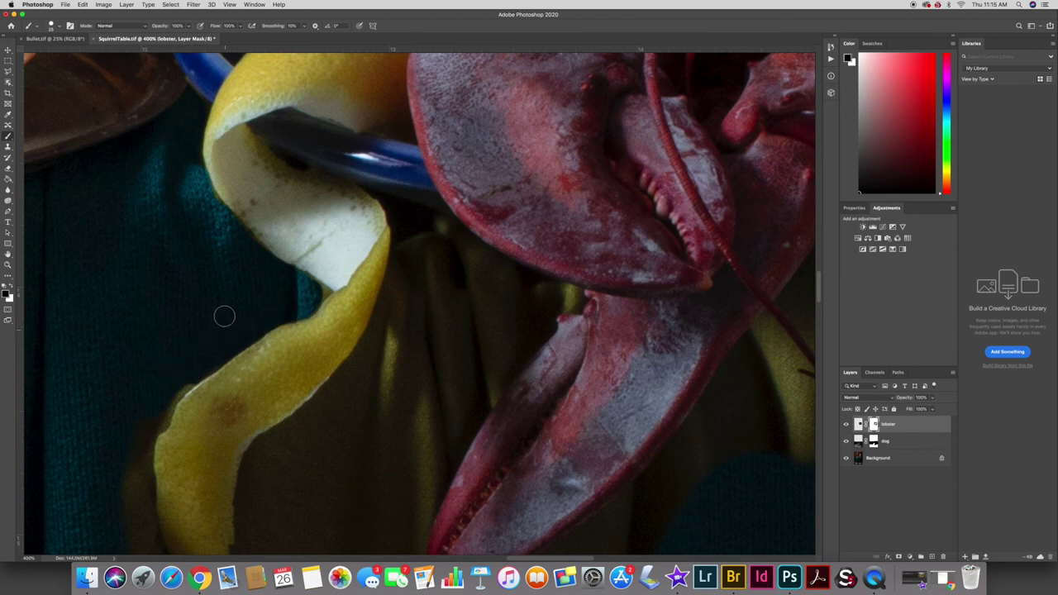
{"action": "mouse_move", "coordinate": [140, 350]}
{"action": "left_mouse_down"}
{"action": "mouse_move", "coordinate": [208, 252]}
{"action": "mouse_move", "coordinate": [202, 272]}
{"action": "mouse_move", "coordinate": [246, 259]}
{"action": "mouse_move", "coordinate": [212, 321]}
{"action": "mouse_move", "coordinate": [206, 384]}
{"action": "mouse_move", "coordinate": [195, 383]}
{"action": "mouse_move", "coordinate": [213, 439]}
{"action": "mouse_move", "coordinate": [203, 357]}
{"action": "mouse_move", "coordinate": [151, 319]}
{"action": "left_mouse_up"}
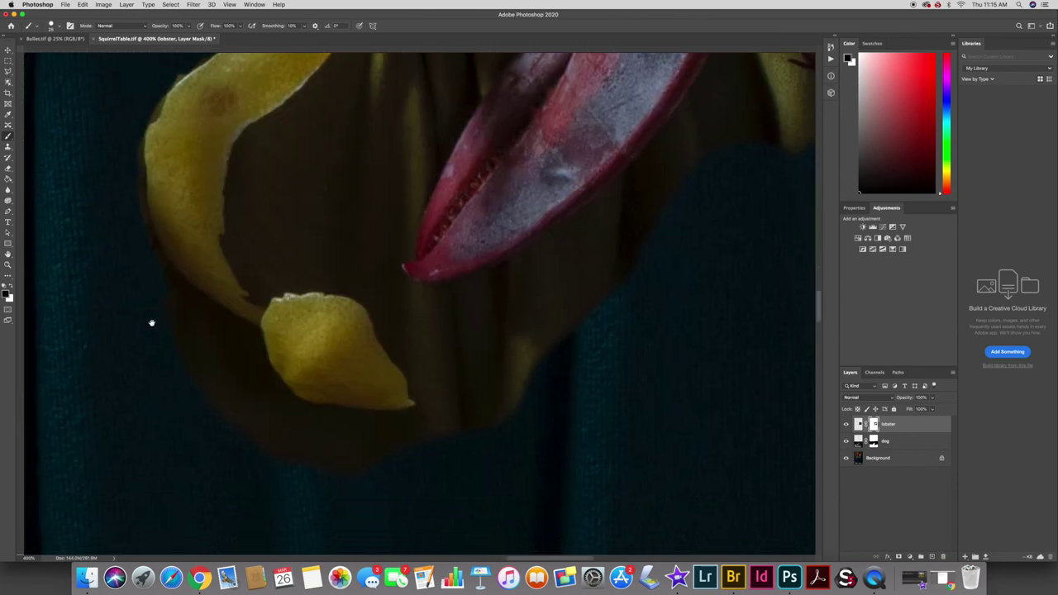
- Enlarge the brush and mask out the cloth around the lemon peel's tip and between the peel and the lobster claw
{"action": "right_click", "coordinate": [173, 378]}
{"action": "mouse_move", "coordinate": [151, 297]}
{"action": "left_mouse_down"}
{"action": "mouse_move", "coordinate": [215, 377]}
{"action": "mouse_move", "coordinate": [135, 269]}
{"action": "mouse_move", "coordinate": [113, 170]}
{"action": "mouse_move", "coordinate": [145, 280]}
{"action": "mouse_move", "coordinate": [233, 366]}
{"action": "mouse_move", "coordinate": [208, 340]}
{"action": "mouse_move", "coordinate": [239, 358]}
{"action": "mouse_move", "coordinate": [253, 416]}
{"action": "mouse_move", "coordinate": [284, 457]}
{"action": "mouse_move", "coordinate": [223, 419]}
{"action": "mouse_move", "coordinate": [268, 422]}
{"action": "mouse_move", "coordinate": [253, 388]}
{"action": "mouse_move", "coordinate": [322, 444]}
{"action": "mouse_move", "coordinate": [382, 448]}
{"action": "mouse_move", "coordinate": [302, 438]}
{"action": "mouse_move", "coordinate": [468, 430]}
{"action": "left_mouse_up"}
{"action": "mouse_move", "coordinate": [432, 358]}
{"action": "left_mouse_down"}
{"action": "mouse_move", "coordinate": [368, 276]}
{"action": "mouse_move", "coordinate": [297, 258]}
{"action": "mouse_move", "coordinate": [335, 265]}
{"action": "mouse_move", "coordinate": [264, 274]}
{"action": "mouse_move", "coordinate": [249, 211]}
{"action": "mouse_move", "coordinate": [262, 159]}
{"action": "mouse_move", "coordinate": [308, 135]}
{"action": "mouse_move", "coordinate": [301, 224]}
{"action": "mouse_move", "coordinate": [336, 200]}
{"action": "mouse_move", "coordinate": [334, 161]}
{"action": "mouse_move", "coordinate": [342, 175]}
{"action": "mouse_move", "coordinate": [338, 200]}
{"action": "mouse_move", "coordinate": [304, 223]}
{"action": "mouse_move", "coordinate": [289, 258]}
{"action": "mouse_move", "coordinate": [320, 224]}
{"action": "left_mouse_up"}
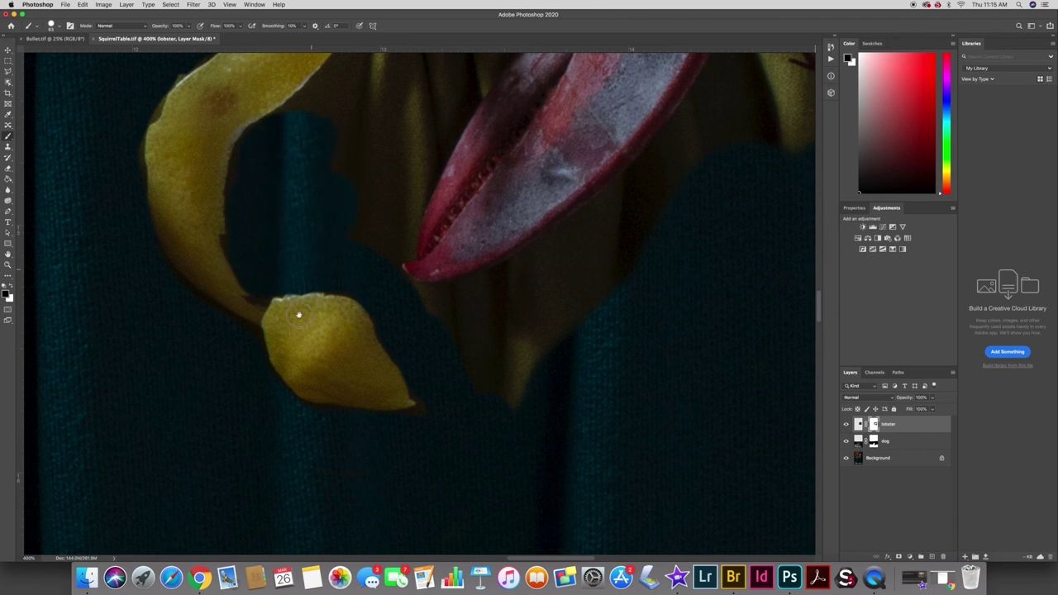
{"action": "left_click_drag", "start_coordinate": [299, 315], "coordinate": [266, 435]}
{"action": "mouse_move", "coordinate": [347, 198]}
{"action": "left_mouse_down"}
{"action": "mouse_move", "coordinate": [305, 216]}
{"action": "mouse_move", "coordinate": [264, 250]}
{"action": "mouse_move", "coordinate": [372, 159]}
{"action": "mouse_move", "coordinate": [343, 233]}
{"action": "mouse_move", "coordinate": [352, 257]}
{"action": "mouse_move", "coordinate": [419, 213]}
{"action": "mouse_move", "coordinate": [342, 334]}
{"action": "mouse_move", "coordinate": [337, 318]}
{"action": "mouse_move", "coordinate": [415, 216]}
{"action": "mouse_move", "coordinate": [362, 339]}
{"action": "left_mouse_up"}
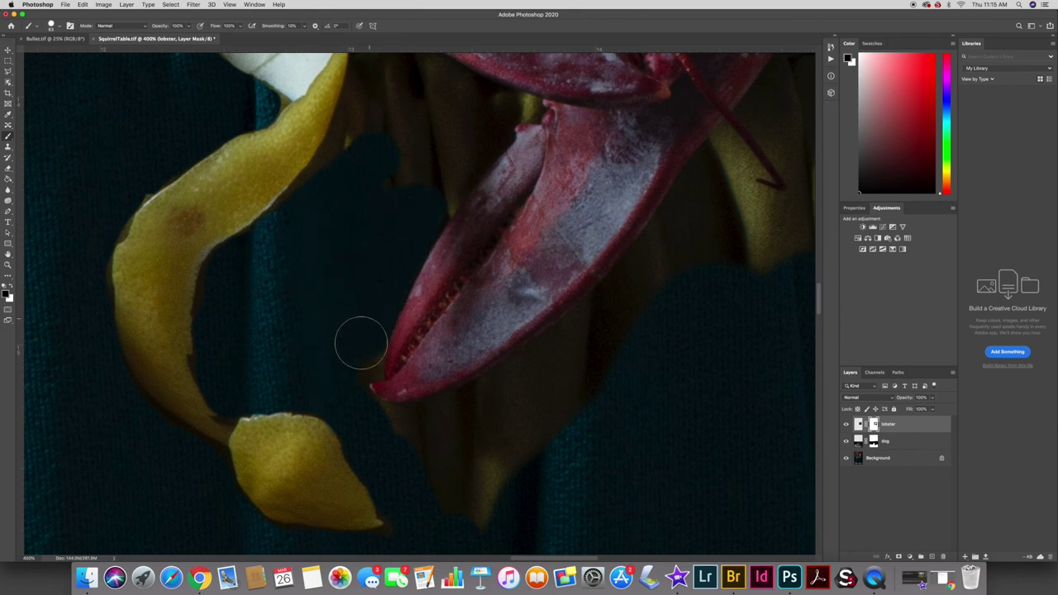
{"action": "left_click_drag", "start_coordinate": [359, 231], "coordinate": [321, 397]}
{"action": "mouse_move", "coordinate": [353, 256]}
{"action": "left_mouse_down"}
{"action": "mouse_move", "coordinate": [346, 313]}
{"action": "mouse_move", "coordinate": [339, 228]}
{"action": "mouse_move", "coordinate": [334, 298]}
{"action": "mouse_move", "coordinate": [337, 255]}
{"action": "mouse_move", "coordinate": [313, 331]}
{"action": "mouse_move", "coordinate": [335, 249]}
{"action": "mouse_move", "coordinate": [310, 322]}
{"action": "mouse_move", "coordinate": [256, 391]}
{"action": "mouse_move", "coordinate": [358, 312]}
{"action": "mouse_move", "coordinate": [348, 355]}
{"action": "mouse_move", "coordinate": [396, 334]}
{"action": "mouse_move", "coordinate": [388, 362]}
{"action": "mouse_move", "coordinate": [440, 287]}
{"action": "mouse_move", "coordinate": [347, 217]}
{"action": "mouse_move", "coordinate": [398, 286]}
{"action": "mouse_move", "coordinate": [444, 277]}
{"action": "mouse_move", "coordinate": [340, 210]}
{"action": "mouse_move", "coordinate": [433, 298]}
{"action": "left_mouse_up"}
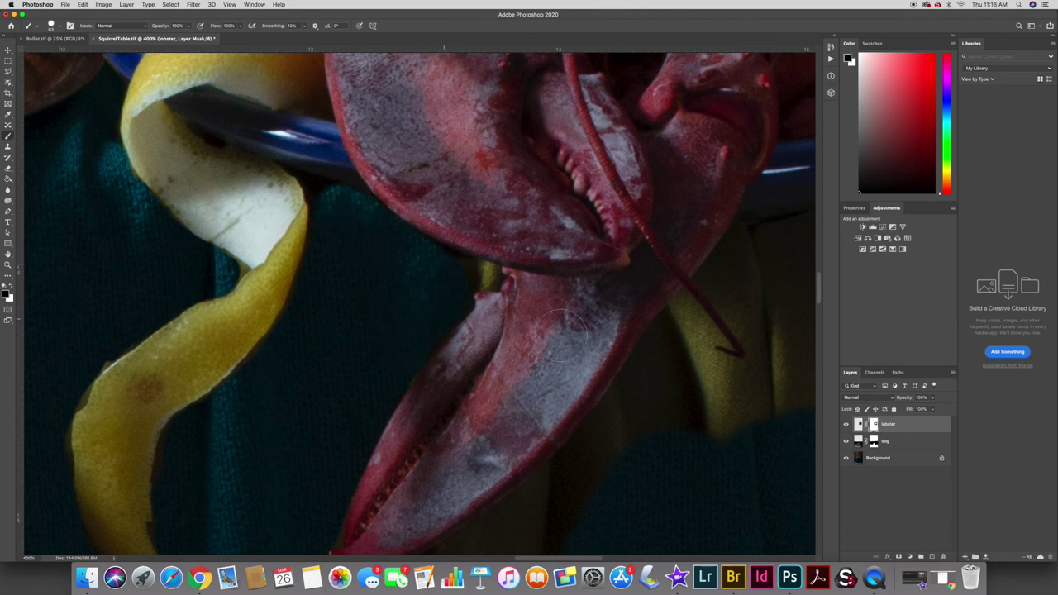
- Mask out the cloth beneath the lobster claw and around the antenna, up to the underside of the plate
{"action": "mouse_move", "coordinate": [647, 412]}
{"action": "left_mouse_down"}
{"action": "mouse_move", "coordinate": [682, 436]}
{"action": "mouse_move", "coordinate": [717, 420]}
{"action": "mouse_move", "coordinate": [693, 390]}
{"action": "mouse_move", "coordinate": [659, 416]}
{"action": "left_mouse_up"}
{"action": "mouse_move", "coordinate": [547, 499]}
{"action": "left_mouse_down"}
{"action": "mouse_move", "coordinate": [554, 320]}
{"action": "mouse_move", "coordinate": [429, 468]}
{"action": "mouse_move", "coordinate": [508, 430]}
{"action": "mouse_move", "coordinate": [470, 430]}
{"action": "mouse_move", "coordinate": [479, 381]}
{"action": "mouse_move", "coordinate": [372, 429]}
{"action": "left_mouse_up"}
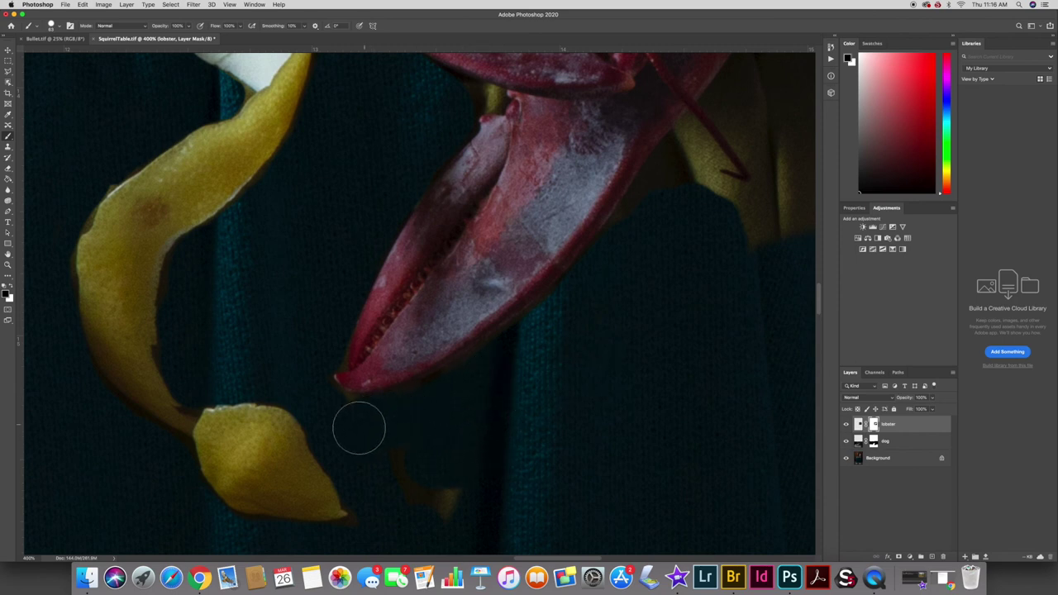
{"action": "left_click_drag", "start_coordinate": [620, 373], "coordinate": [425, 482]}
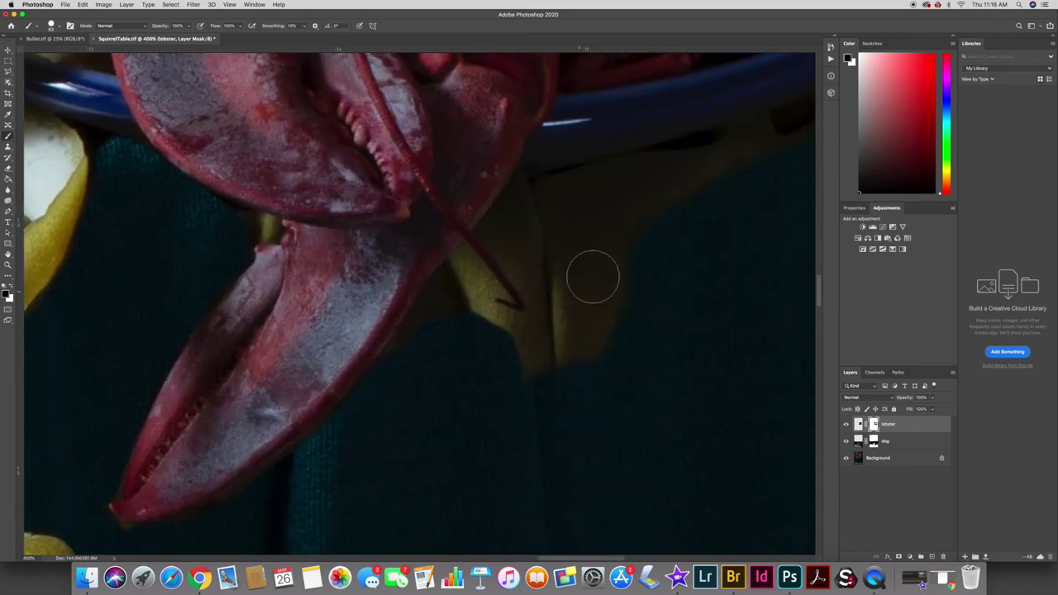
{"action": "mouse_move", "coordinate": [539, 205]}
{"action": "left_mouse_down"}
{"action": "mouse_move", "coordinate": [520, 236]}
{"action": "mouse_move", "coordinate": [563, 315]}
{"action": "mouse_move", "coordinate": [638, 271]}
{"action": "left_mouse_up"}
{"action": "mouse_move", "coordinate": [569, 354]}
{"action": "left_mouse_down"}
{"action": "mouse_move", "coordinate": [551, 373]}
{"action": "mouse_move", "coordinate": [473, 338]}
{"action": "mouse_move", "coordinate": [449, 303]}
{"action": "mouse_move", "coordinate": [406, 362]}
{"action": "mouse_move", "coordinate": [468, 363]}
{"action": "mouse_move", "coordinate": [564, 334]}
{"action": "mouse_move", "coordinate": [507, 344]}
{"action": "mouse_move", "coordinate": [484, 334]}
{"action": "mouse_move", "coordinate": [457, 290]}
{"action": "mouse_move", "coordinate": [433, 322]}
{"action": "left_mouse_up"}
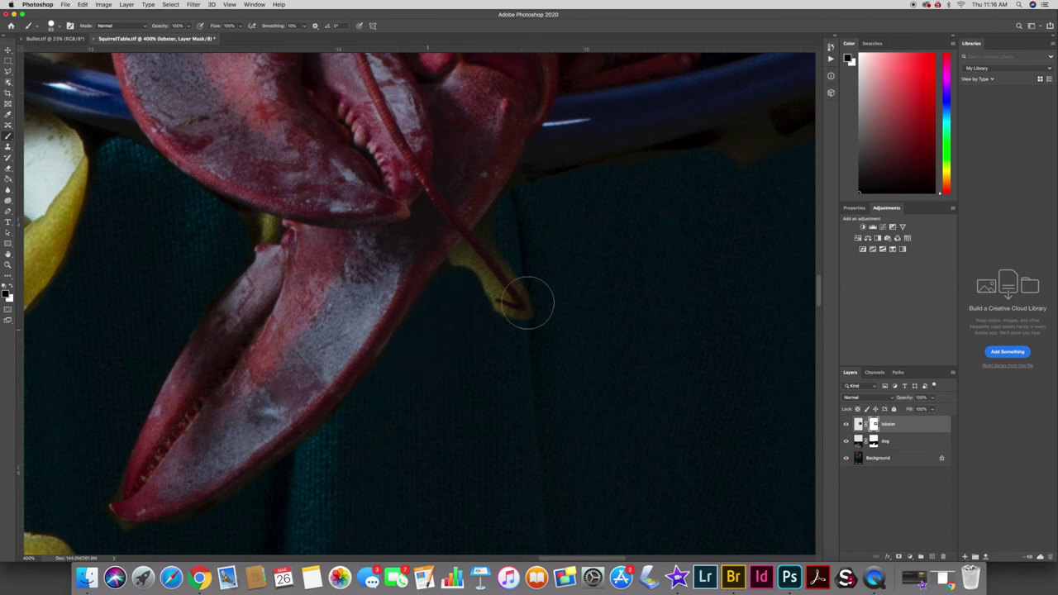
- Mask out the remaining cloth along the plate's front underside, following the rim around to its far end
{"action": "scroll", "coordinate": [466, 315], "scroll_direction": "right", "scroll_amount": 5}
{"action": "scroll", "coordinate": [465, 314], "scroll_direction": "up", "scroll_amount": 3}
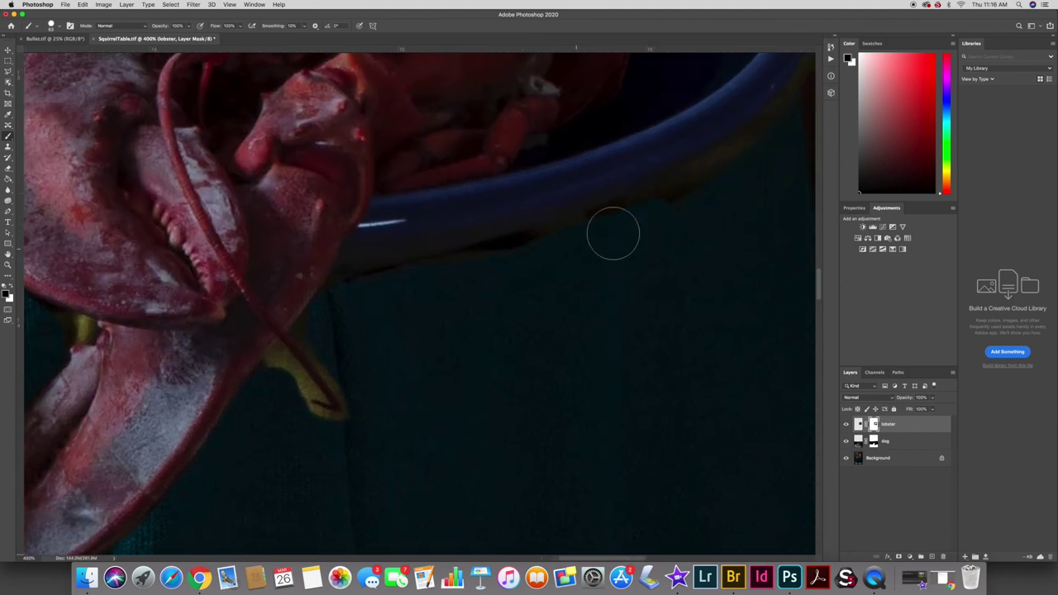
{"action": "scroll", "coordinate": [515, 306], "scroll_direction": "right", "scroll_amount": 5}
{"action": "scroll", "coordinate": [515, 305], "scroll_direction": "up", "scroll_amount": 2}
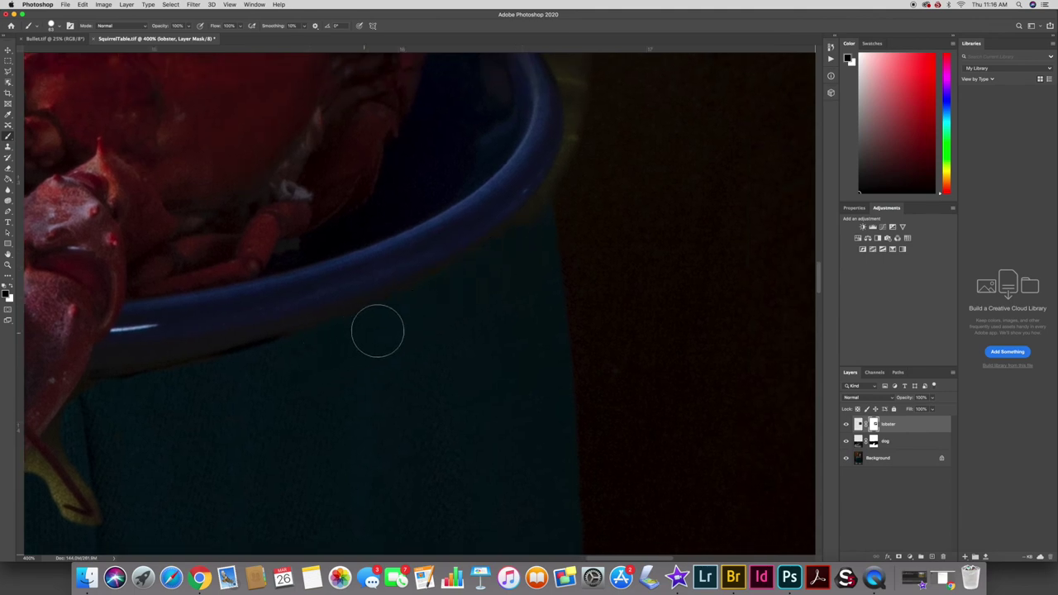
{"action": "scroll", "coordinate": [380, 355], "scroll_direction": "right", "scroll_amount": 3}
{"action": "scroll", "coordinate": [380, 356], "scroll_direction": "up", "scroll_amount": 2}
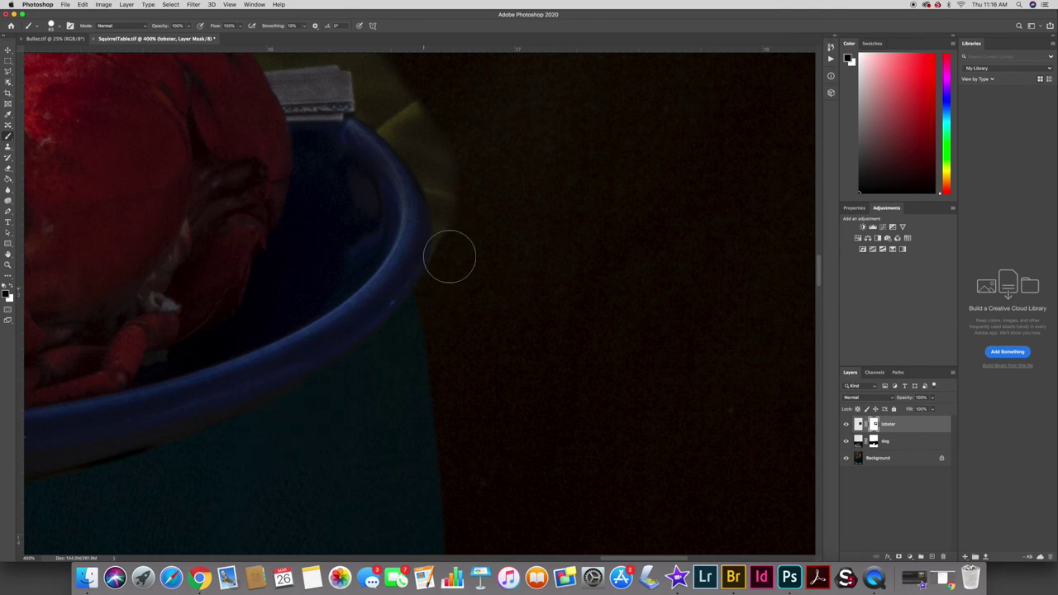
- Mask out the cloth beside the plate's far end and the grey block behind the lobster's tail
{"action": "scroll", "coordinate": [532, 385], "scroll_direction": "up", "scroll_amount": 3}
{"action": "scroll", "coordinate": [532, 386], "scroll_direction": "left", "scroll_amount": 2}
{"action": "mouse_move", "coordinate": [459, 234]}
{"action": "left_mouse_down"}
{"action": "mouse_move", "coordinate": [507, 283]}
{"action": "mouse_move", "coordinate": [534, 358]}
{"action": "mouse_move", "coordinate": [530, 399]}
{"action": "mouse_move", "coordinate": [523, 319]}
{"action": "mouse_move", "coordinate": [462, 240]}
{"action": "mouse_move", "coordinate": [450, 189]}
{"action": "mouse_move", "coordinate": [485, 229]}
{"action": "left_mouse_up"}
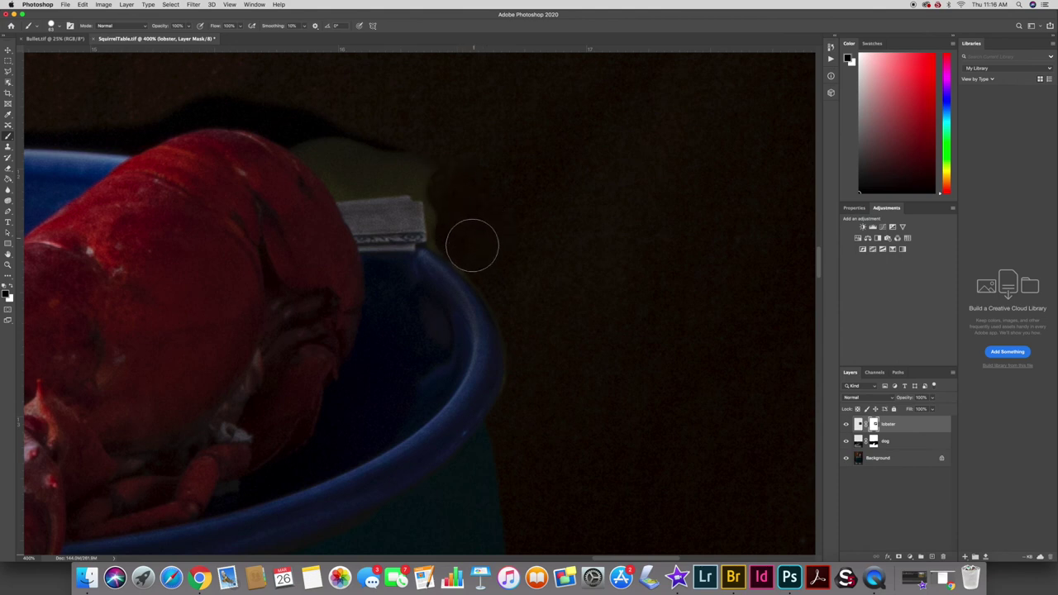
{"action": "mouse_move", "coordinate": [504, 180]}
{"action": "left_mouse_down"}
{"action": "mouse_move", "coordinate": [446, 160]}
{"action": "mouse_move", "coordinate": [355, 165]}
{"action": "mouse_move", "coordinate": [444, 171]}
{"action": "mouse_move", "coordinate": [338, 104]}
{"action": "mouse_move", "coordinate": [317, 121]}
{"action": "mouse_move", "coordinate": [339, 161]}
{"action": "mouse_move", "coordinate": [388, 173]}
{"action": "mouse_move", "coordinate": [440, 160]}
{"action": "left_mouse_up"}
{"action": "left_click_drag", "start_coordinate": [402, 208], "coordinate": [501, 233]}
- Mask out the leftover backdrop behind the lobster's back and along the plate's back rim to the statue's base
{"action": "mouse_move", "coordinate": [402, 146]}
{"action": "left_mouse_down"}
{"action": "mouse_move", "coordinate": [316, 118]}
{"action": "mouse_move", "coordinate": [229, 146]}
{"action": "mouse_move", "coordinate": [415, 132]}
{"action": "mouse_move", "coordinate": [525, 138]}
{"action": "mouse_move", "coordinate": [437, 109]}
{"action": "mouse_move", "coordinate": [342, 133]}
{"action": "mouse_move", "coordinate": [133, 126]}
{"action": "left_mouse_up"}
{"action": "mouse_move", "coordinate": [327, 116]}
{"action": "left_mouse_down"}
{"action": "mouse_move", "coordinate": [456, 152]}
{"action": "mouse_move", "coordinate": [470, 142]}
{"action": "mouse_move", "coordinate": [151, 145]}
{"action": "left_mouse_up"}
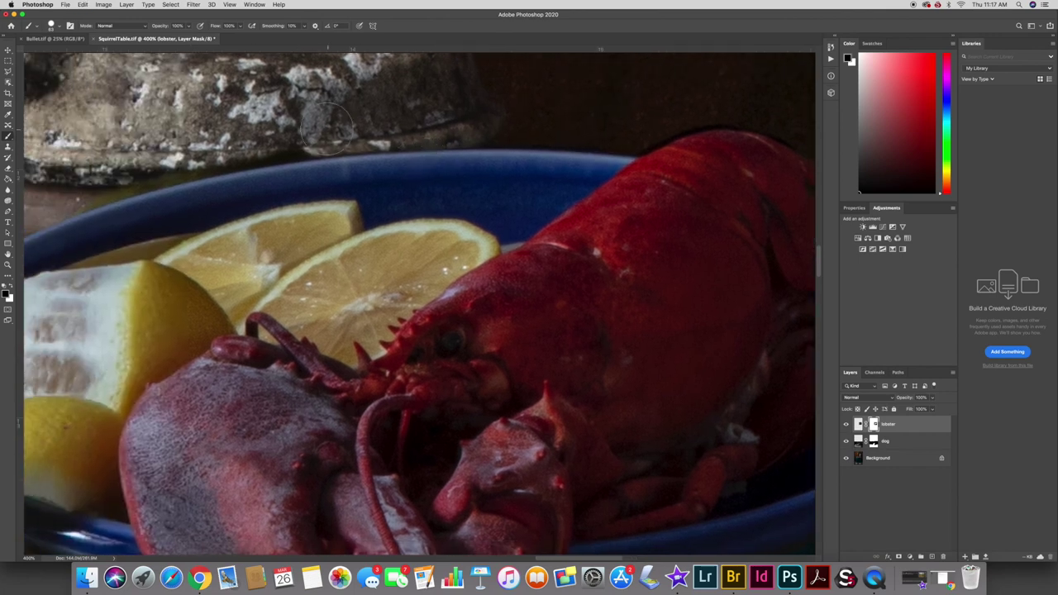
{"action": "mouse_move", "coordinate": [345, 126]}
{"action": "left_mouse_down"}
{"action": "mouse_move", "coordinate": [227, 145]}
{"action": "mouse_move", "coordinate": [116, 182]}
{"action": "left_mouse_up"}
- Reposition the lobster layer's image slightly down and to the left on the tabletop, then leave no layer selected
{"action": "key", "text": "super+0"}
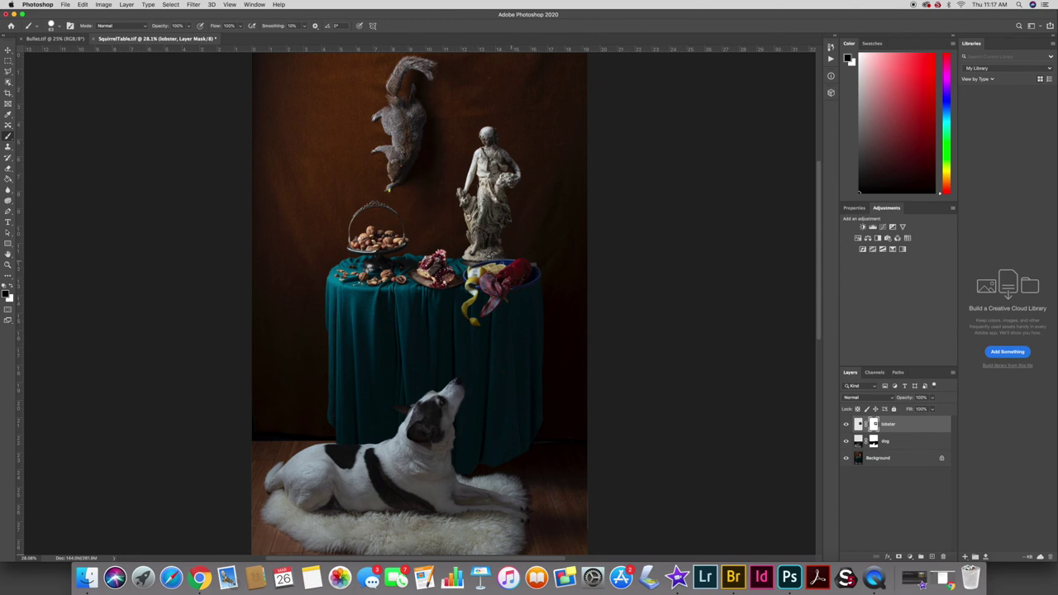
{"action": "left_click", "coordinate": [9, 51]}
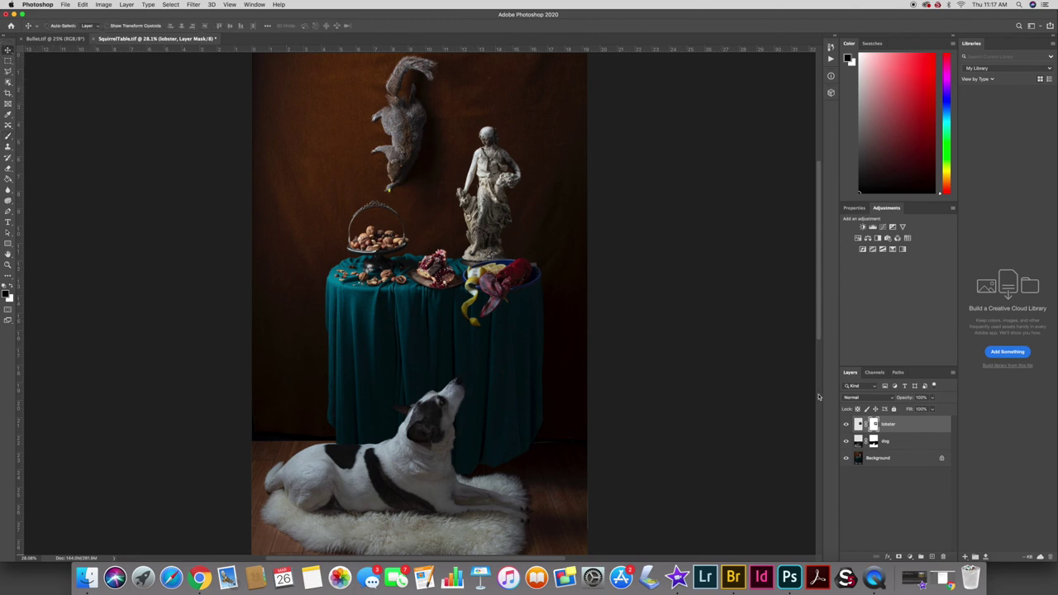
{"action": "left_click", "coordinate": [857, 425]}
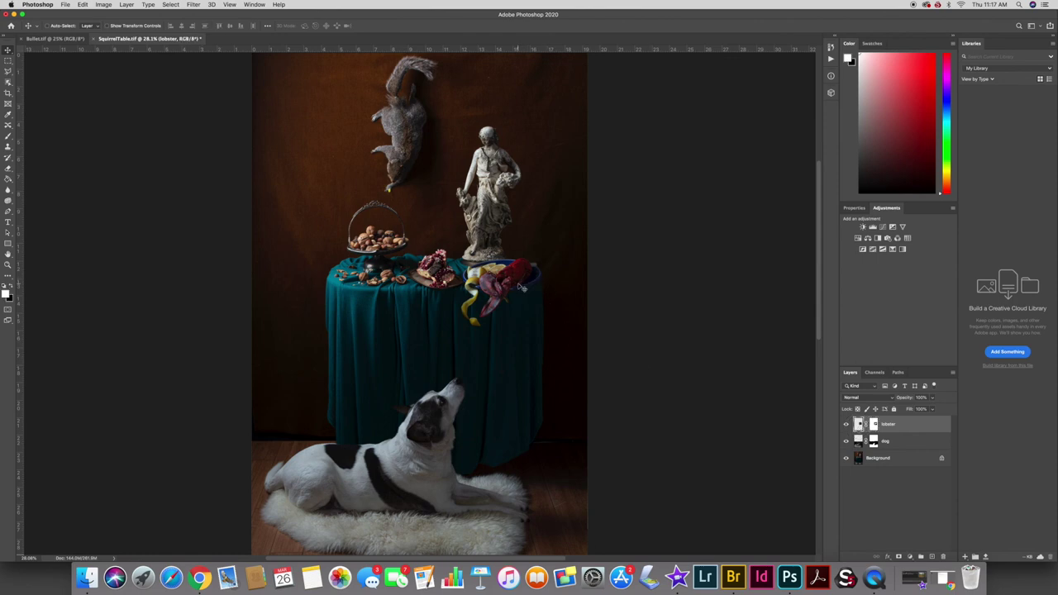
{"action": "mouse_move", "coordinate": [512, 283]}
{"action": "left_mouse_down"}
{"action": "mouse_move", "coordinate": [500, 285]}
{"action": "mouse_move", "coordinate": [529, 292]}
{"action": "left_mouse_up"}
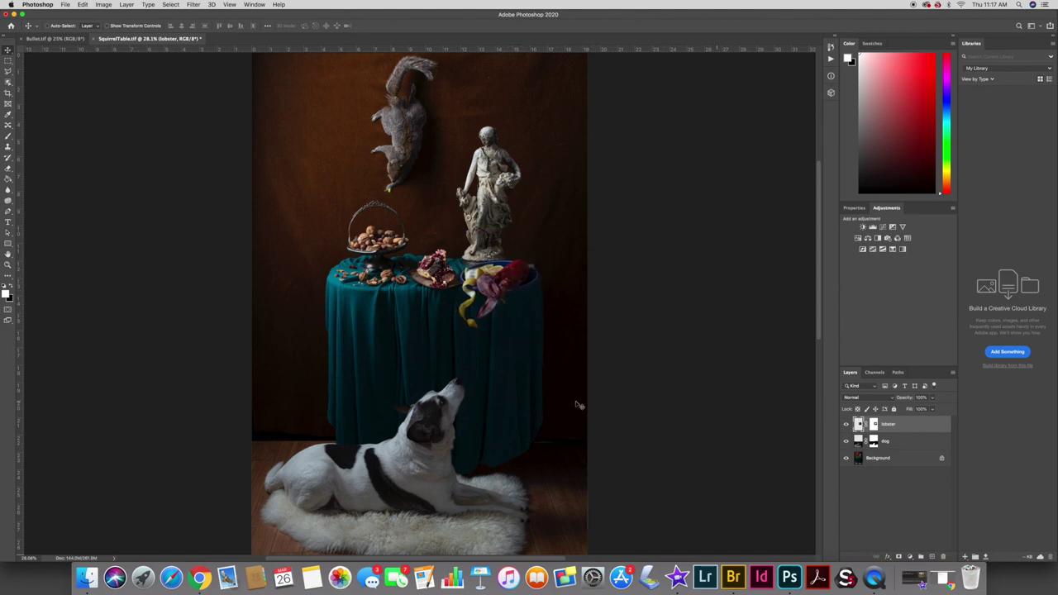
{"action": "left_click", "coordinate": [897, 504]}
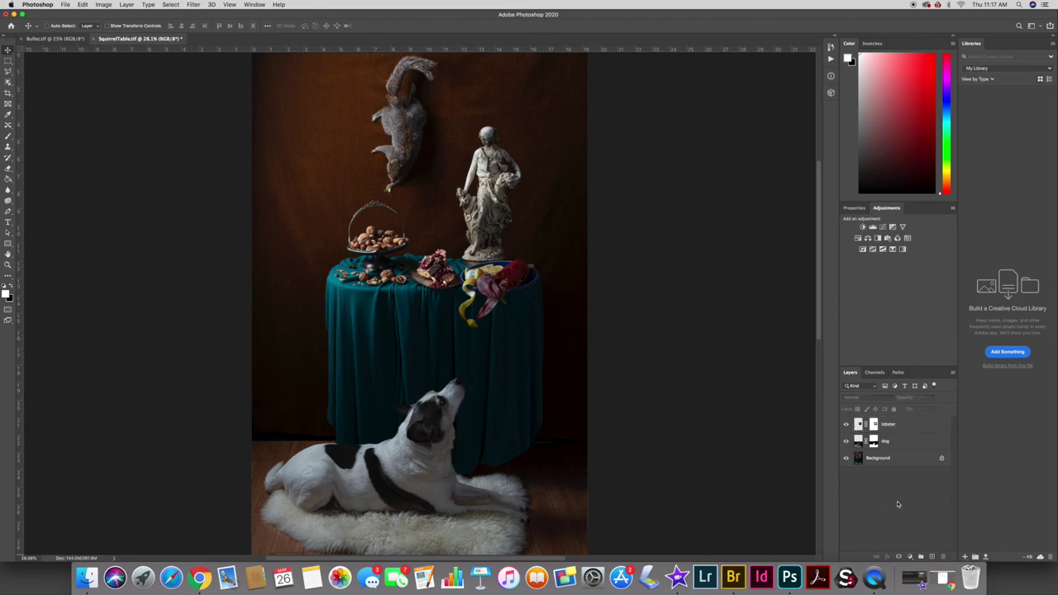
- Hide the dog and lobster layers to check the original photo, and show both again for comparison
{"action": "left_click", "coordinate": [845, 441]}
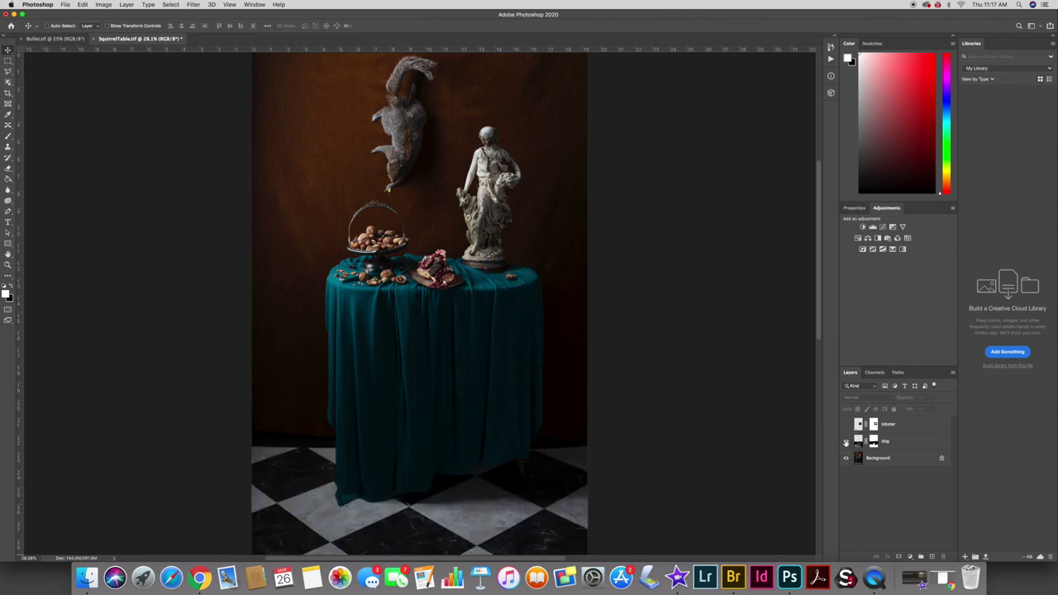
{"action": "left_click", "coordinate": [845, 442]}
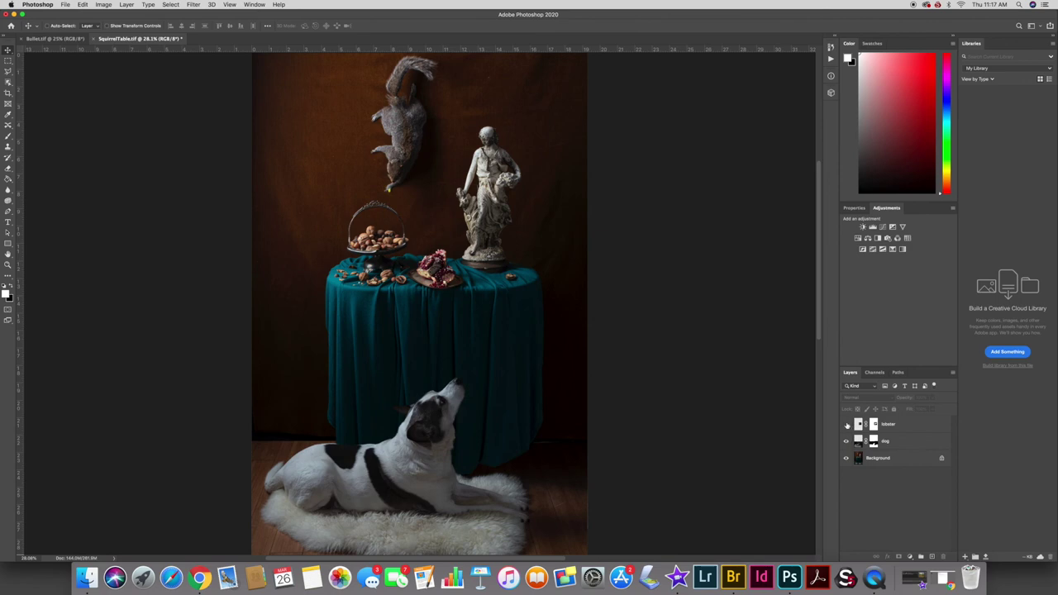
{"action": "left_click", "coordinate": [846, 425]}
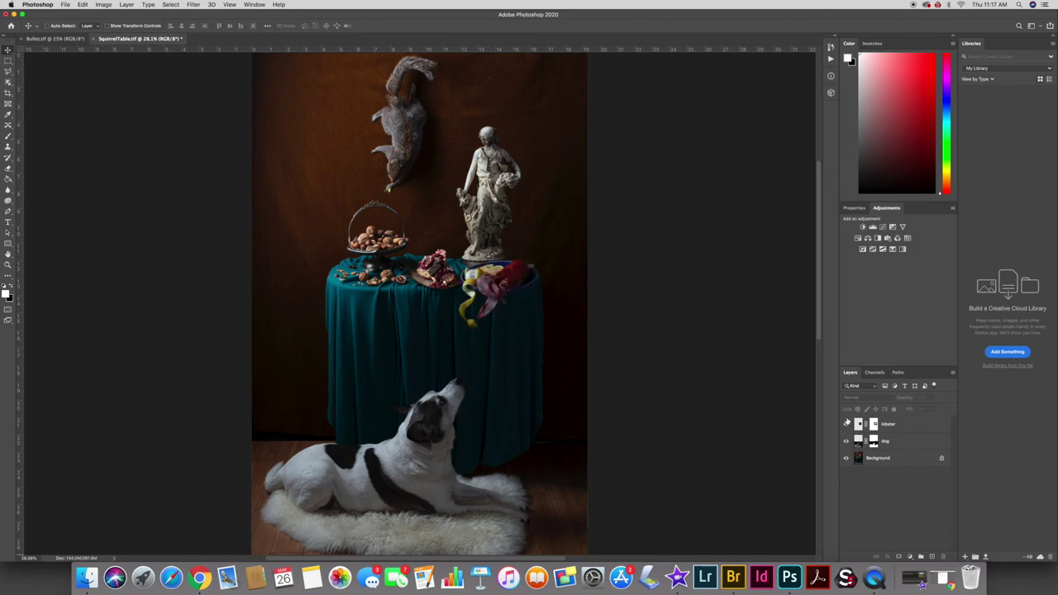